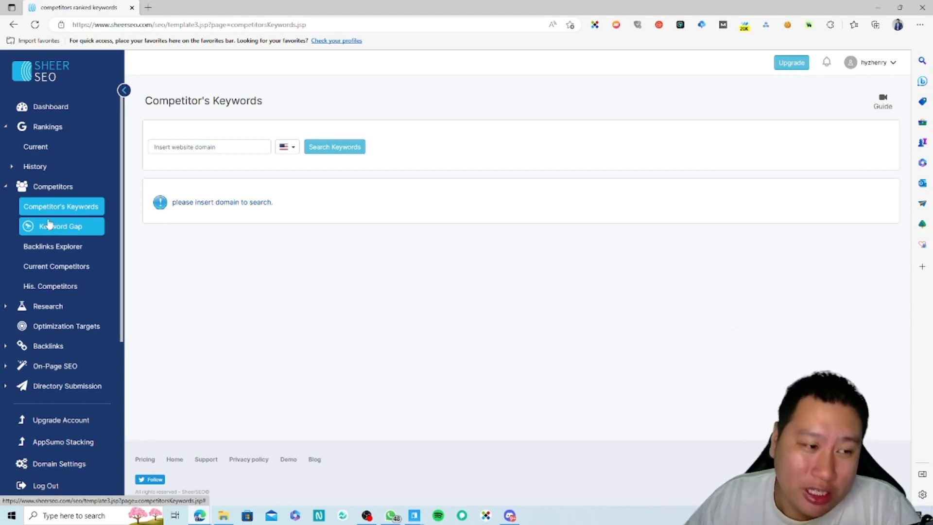
# - Search for the keywords that the competitor domain pitchground.com ranks for, with the United States as the country
pyautogui.click(281, 146)
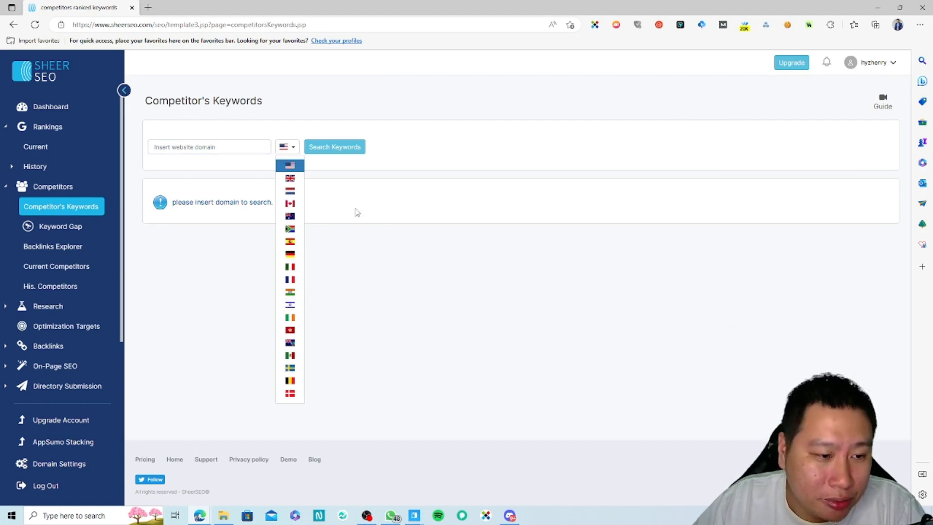
pyautogui.click(404, 199)
pyautogui.click(209, 148)
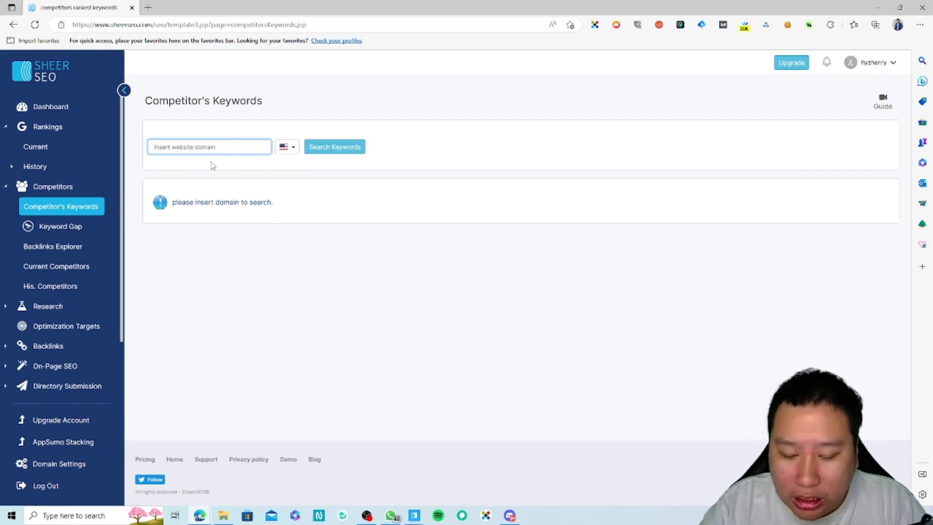
pyautogui.write('deci')
pyautogui.press('BackSpace')
pyautogui.press('BackSpace')
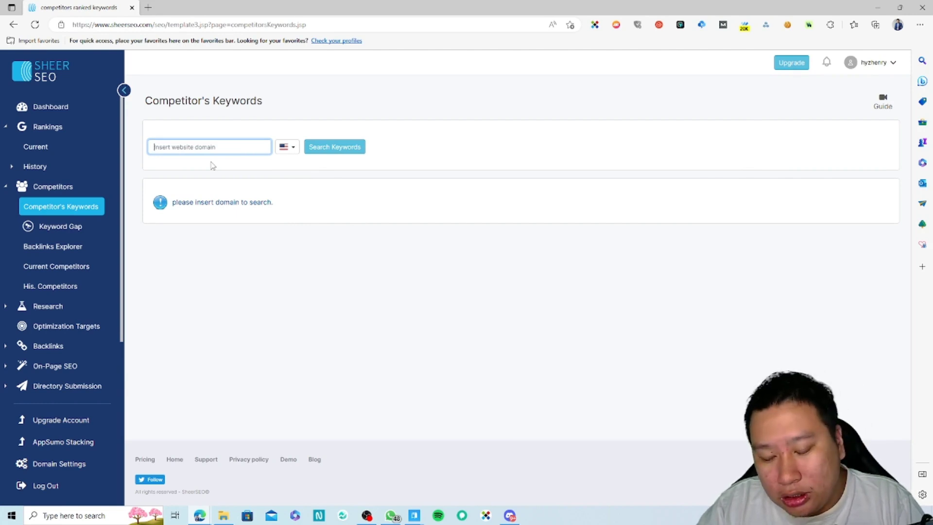
pyautogui.write('pitchground.com')
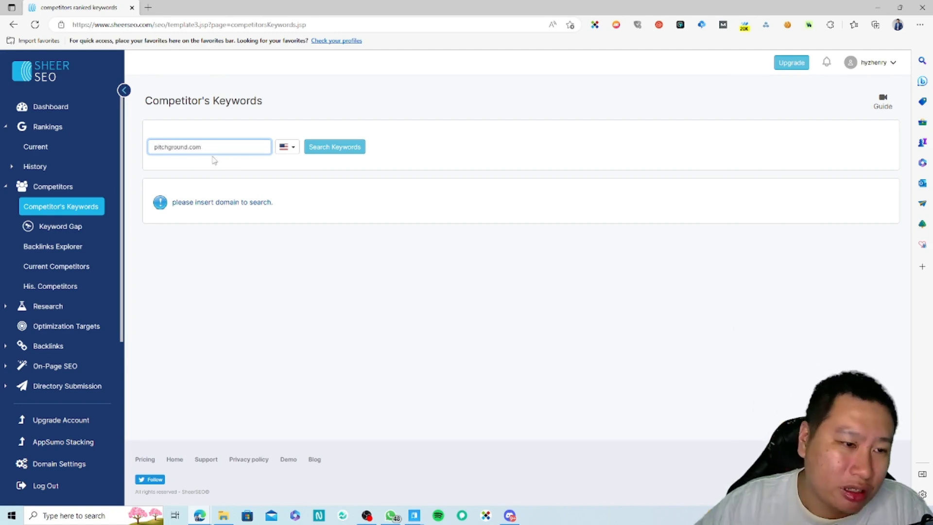
pyautogui.click(340, 154)
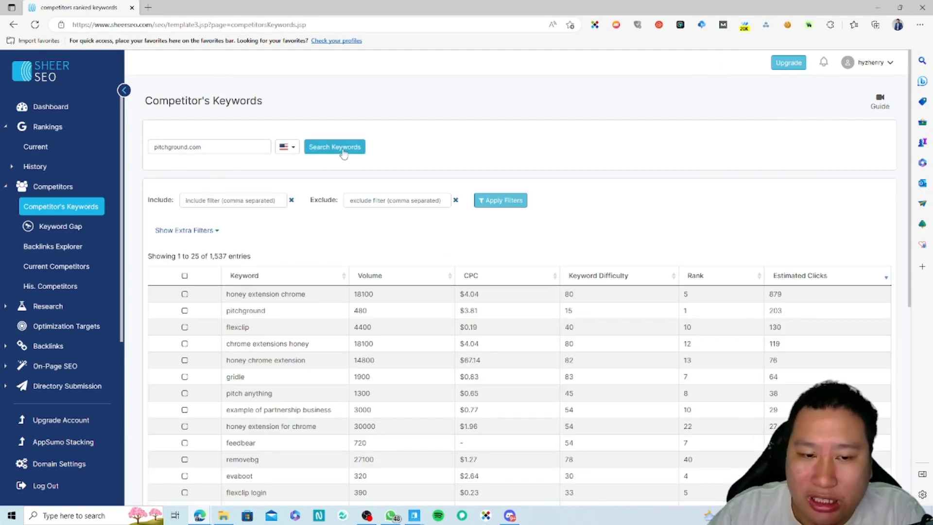
# - Check the available search countries and examine pitchground.com's ranked keywords with their volume, CPC, difficulty, rank and estimated clicks
pyautogui.click(285, 149)
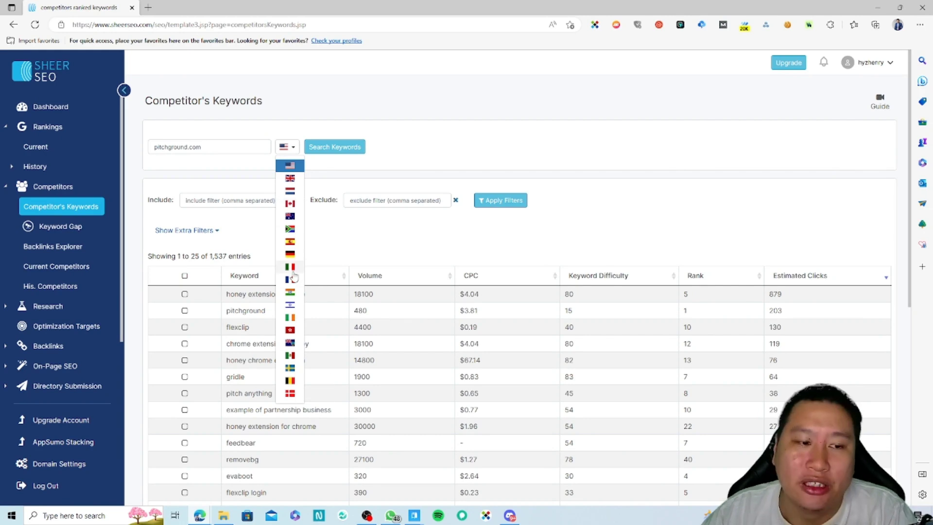
pyautogui.click(346, 249)
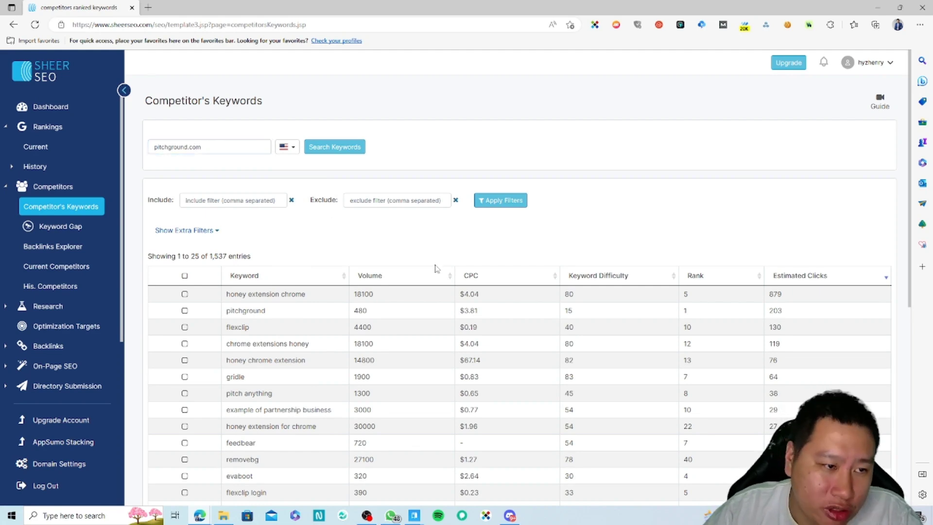
pyautogui.scroll(-3, 364, 320)
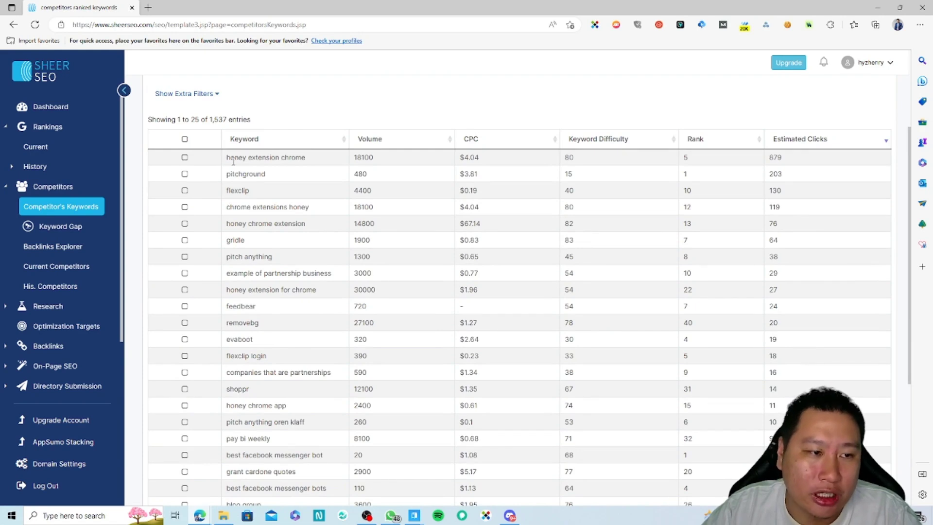
pyautogui.click(261, 338)
pyautogui.click(261, 339)
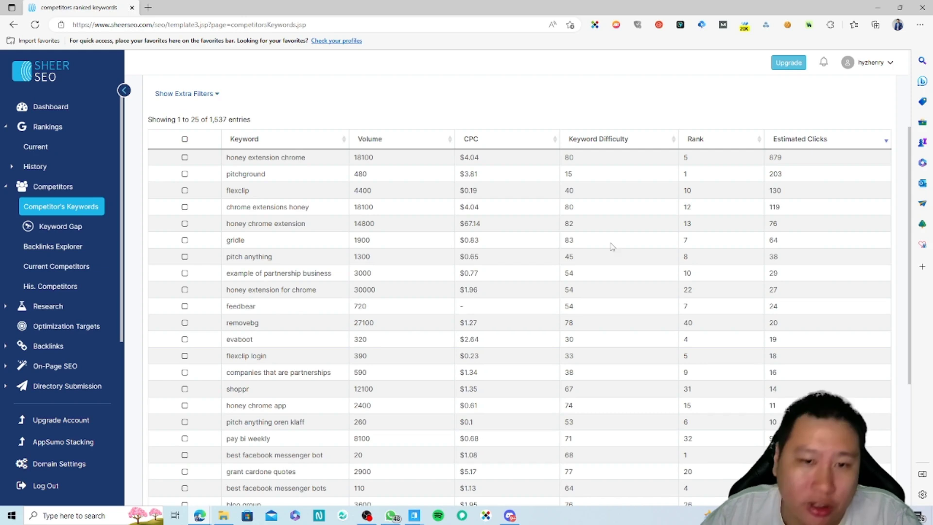
pyautogui.scroll(3, 462, 272)
pyautogui.scroll(-4, 255, 330)
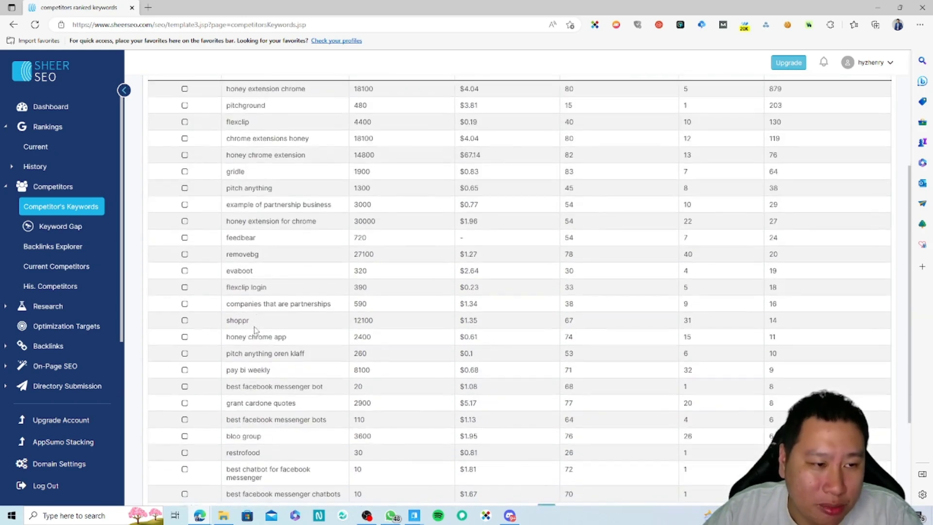
pyautogui.scroll(3, 292, 97)
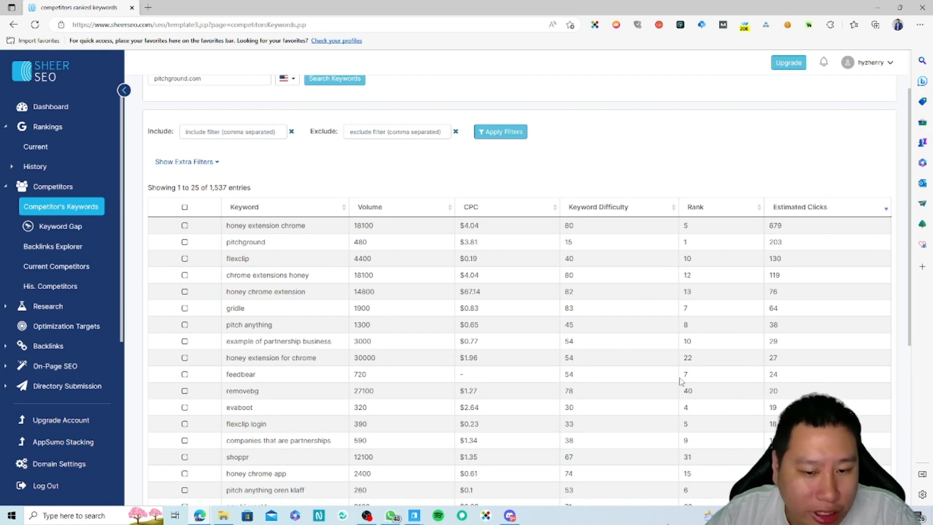
pyautogui.scroll(-3, 262, 421)
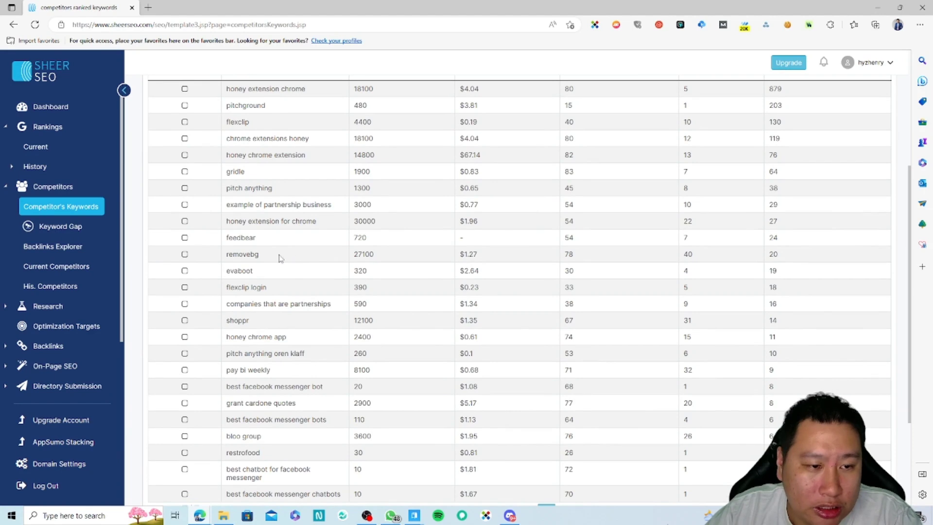
pyautogui.scroll(3, 274, 340)
pyautogui.scroll(-3, 303, 337)
pyautogui.scroll(-3, 308, 335)
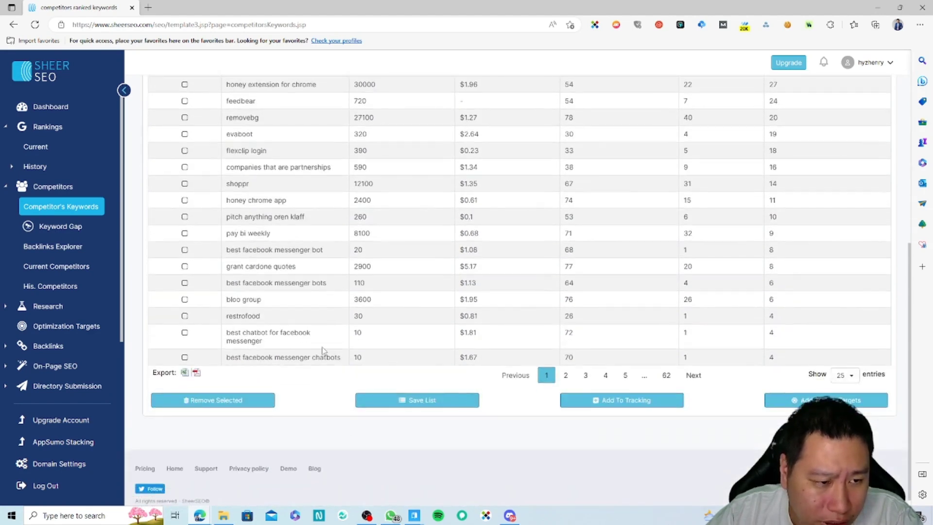
pyautogui.scroll(4, 323, 349)
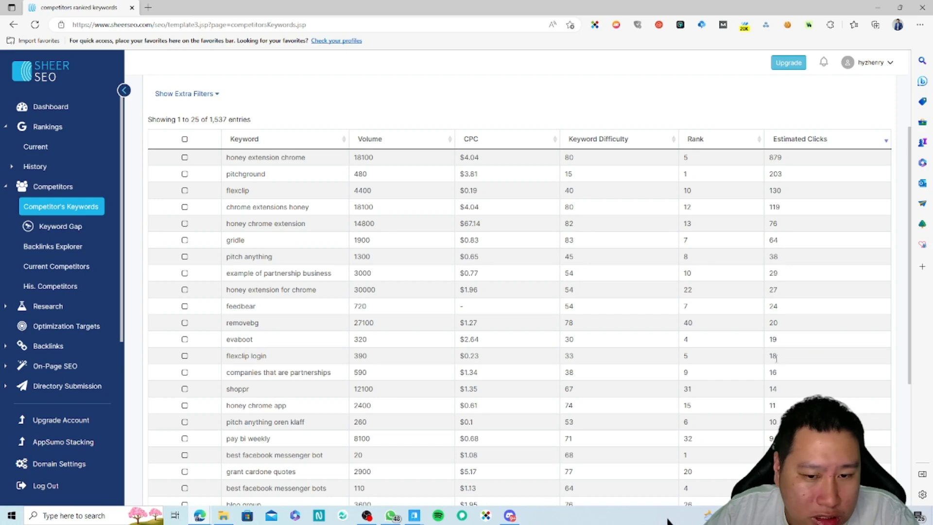
pyautogui.scroll(-3, 270, 386)
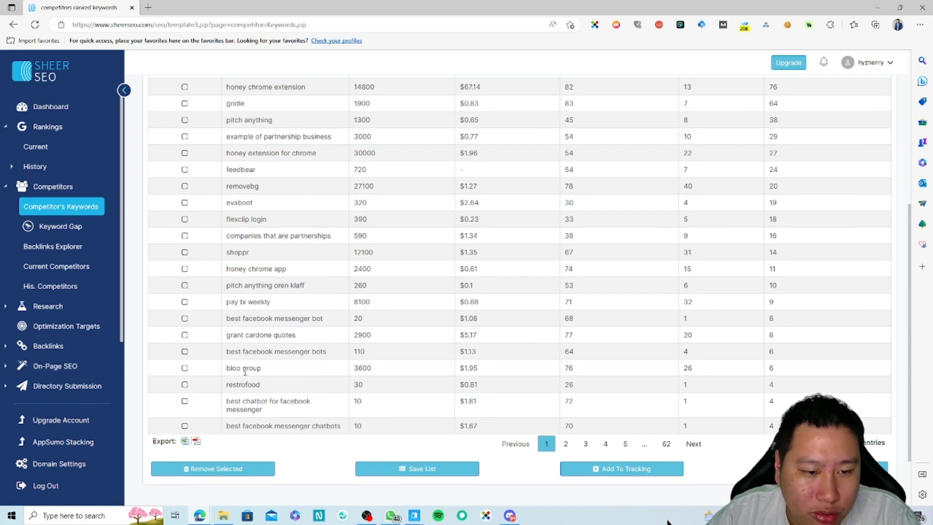
pyautogui.scroll(5, 367, 238)
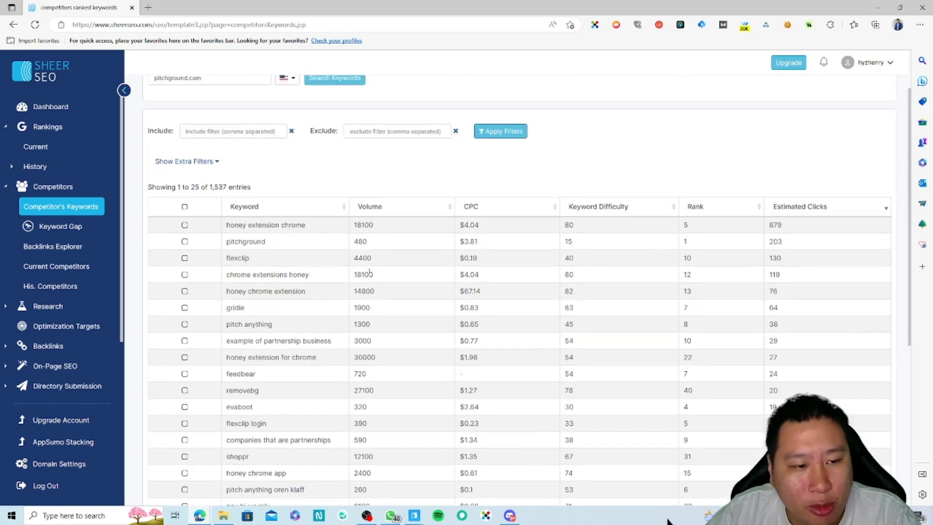
pyautogui.scroll(-7, 476, 379)
pyautogui.scroll(5, 531, 419)
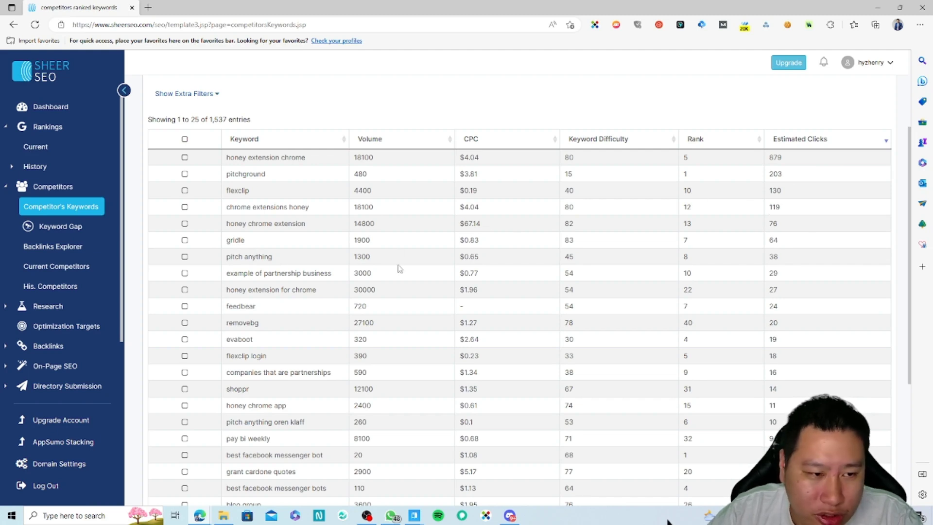
pyautogui.scroll(-4, 758, 263)
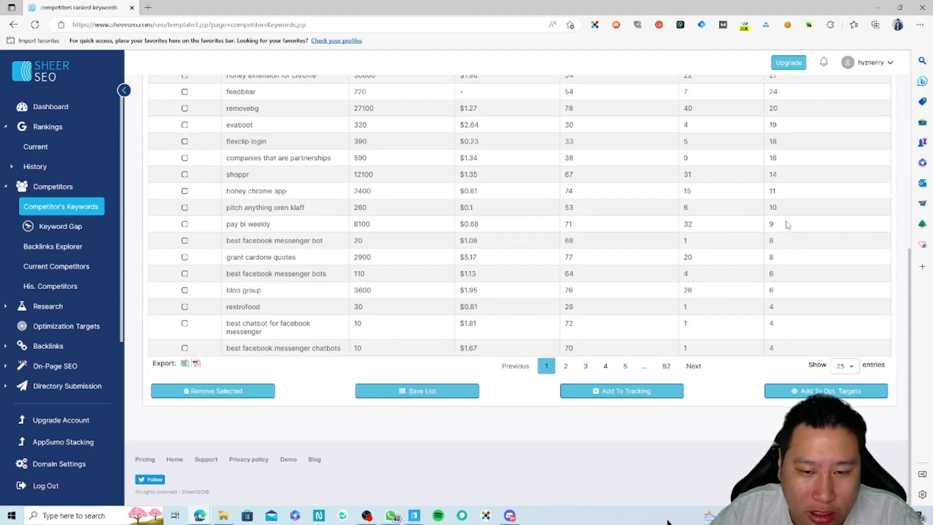
pyautogui.scroll(10, 756, 347)
pyautogui.scroll(-4, 704, 432)
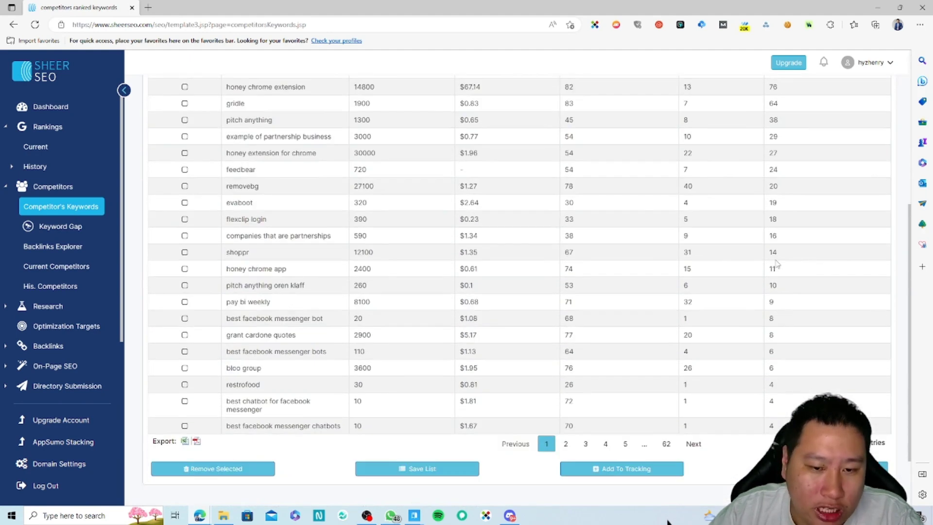
pyautogui.scroll(5, 776, 263)
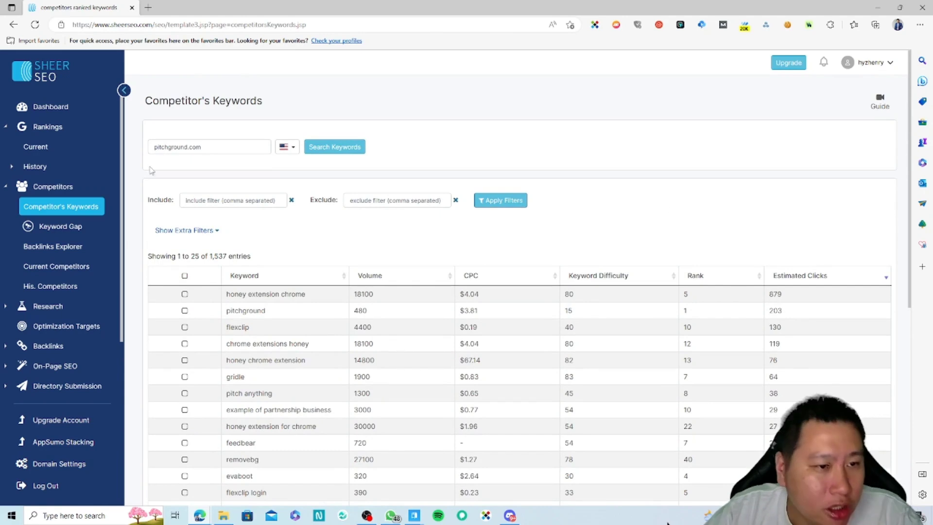
# - Set up a keyword gap comparison with pitchground.com, dealmirror.com and dealify.com as the three competitor domains
pyautogui.click(58, 236)
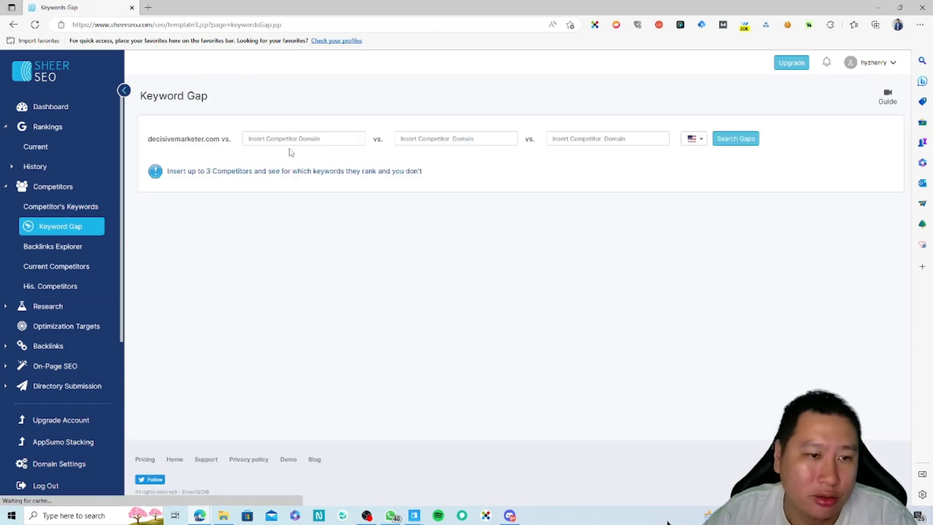
pyautogui.click(287, 139)
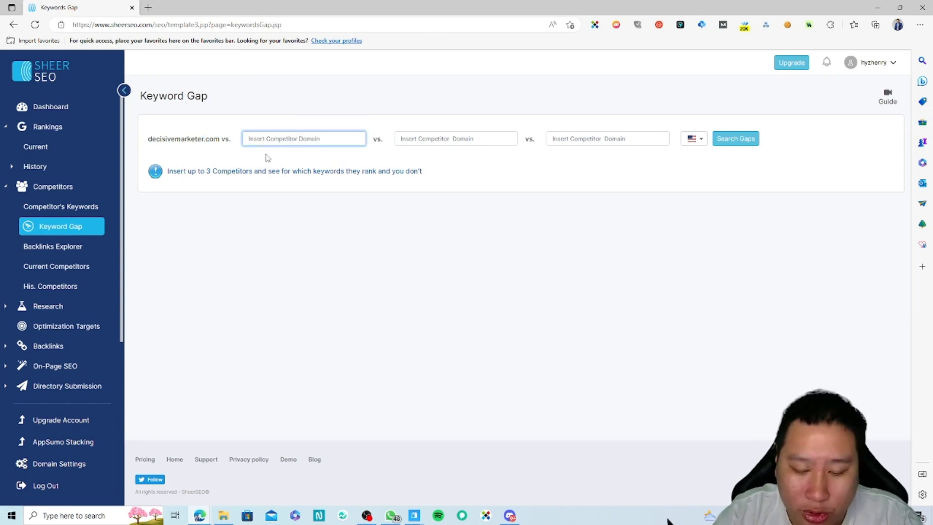
pyautogui.write('pitchground.com')
pyautogui.press('Tab')
pyautogui.write('dealmirror.com')
pyautogui.press('Tab')
pyautogui.write('deal')
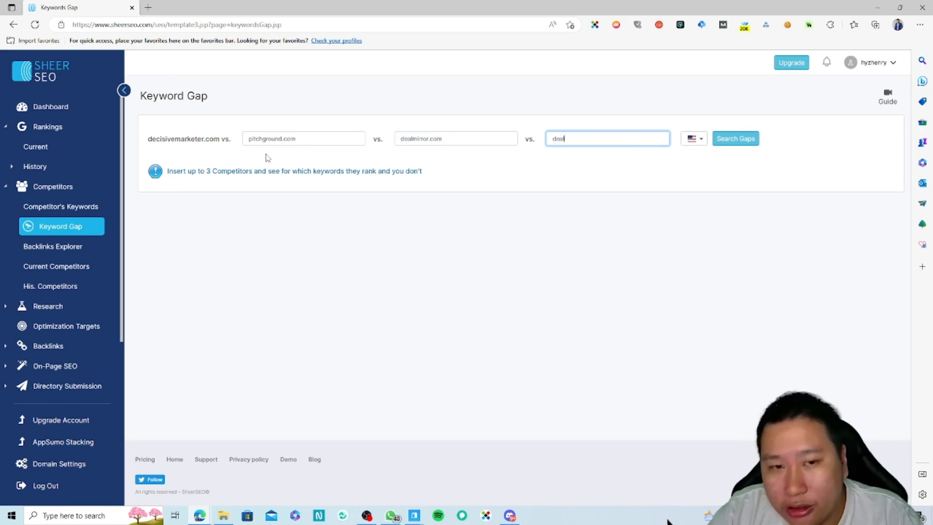
pyautogui.write('ify.co')
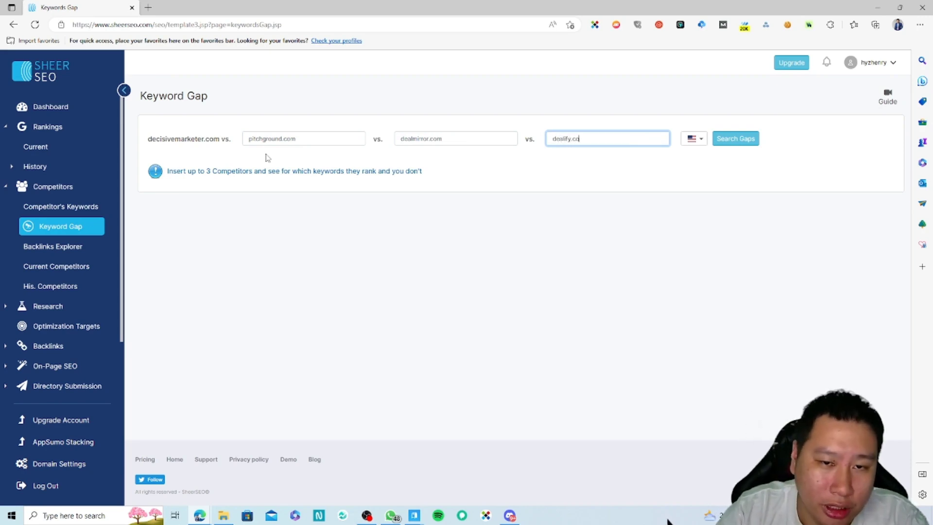
pyautogui.write('m')
# - Review the country choices and run the keyword gap search for the United States
pyautogui.click(699, 142)
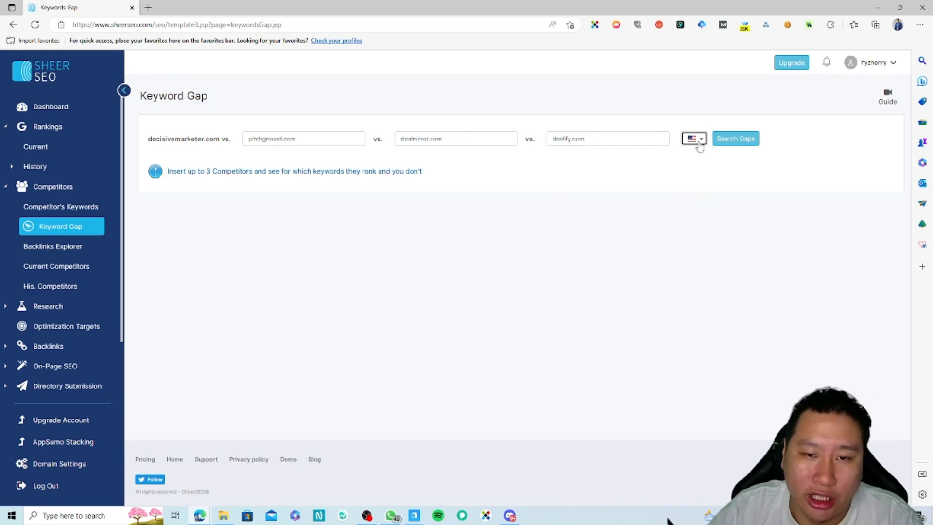
pyautogui.click(698, 142)
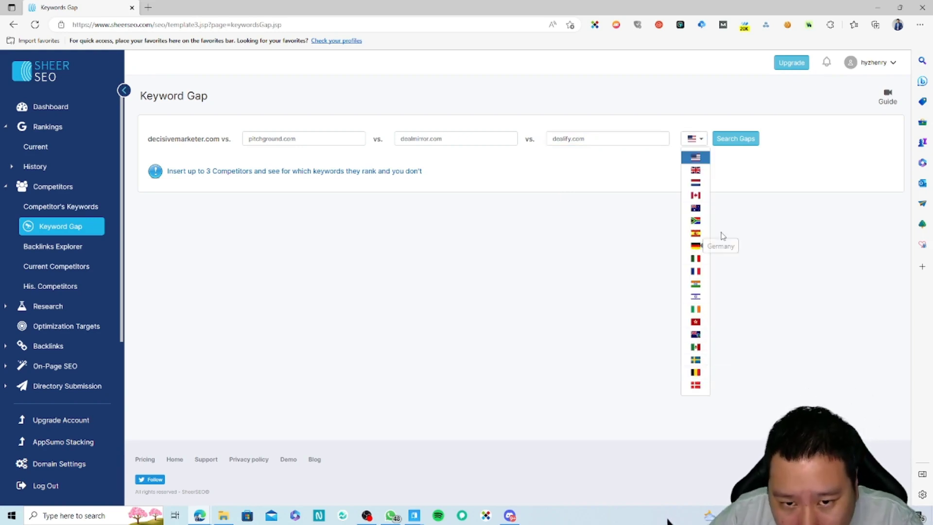
pyautogui.click(738, 138)
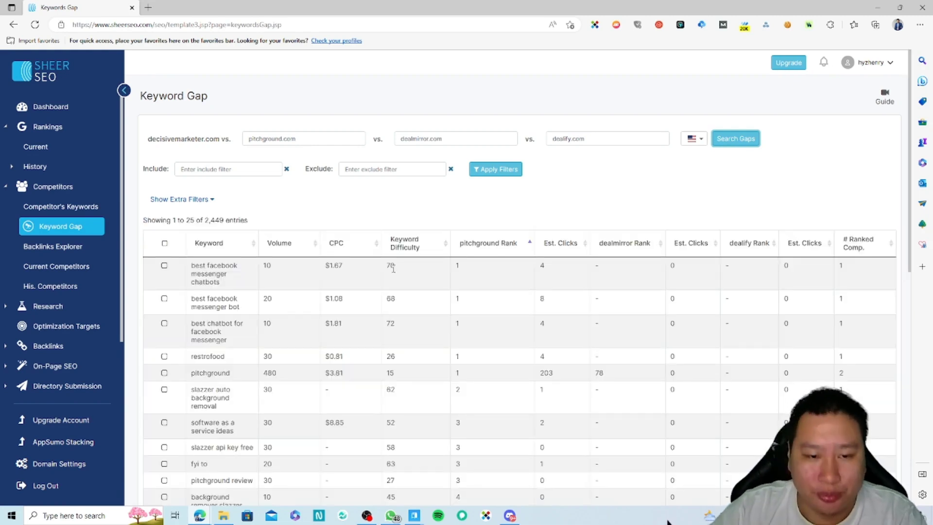
# - Examine the keyword gap results, comparing each keyword's volume, difficulty and rank across the three competitors
pyautogui.scroll(-8, 649, 376)
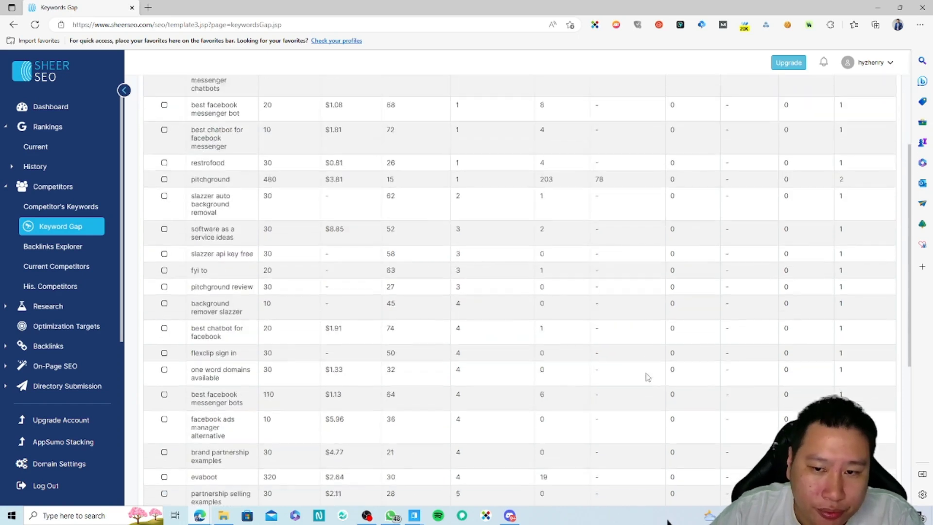
pyautogui.scroll(8, 639, 385)
pyautogui.scroll(-9, 637, 385)
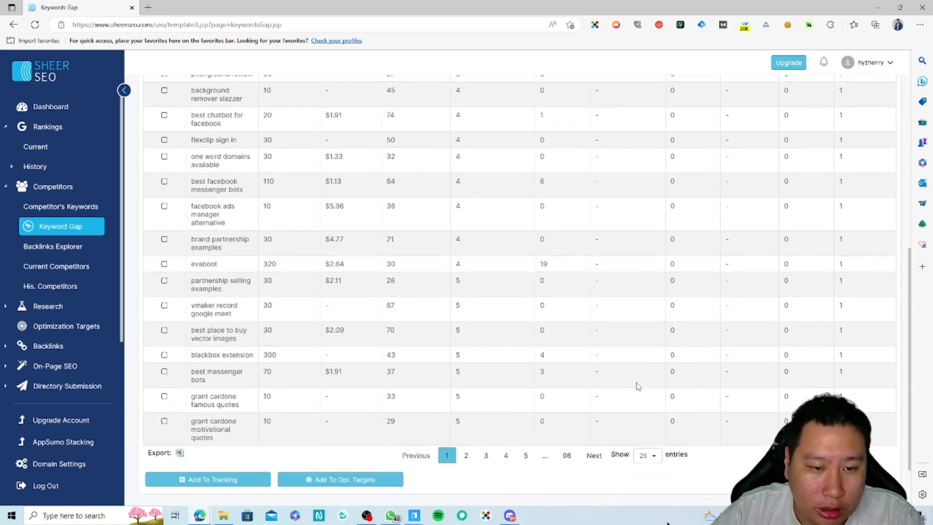
pyautogui.scroll(5, 287, 376)
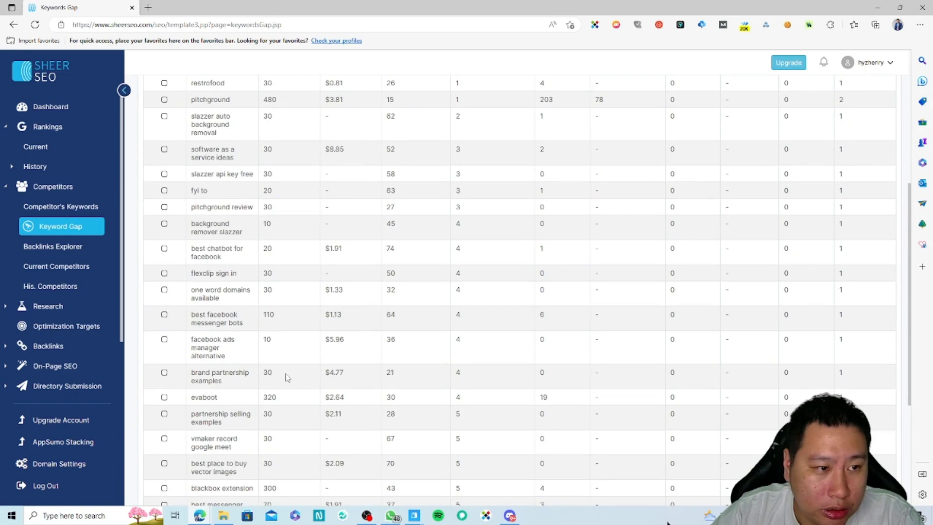
pyautogui.scroll(1, 286, 377)
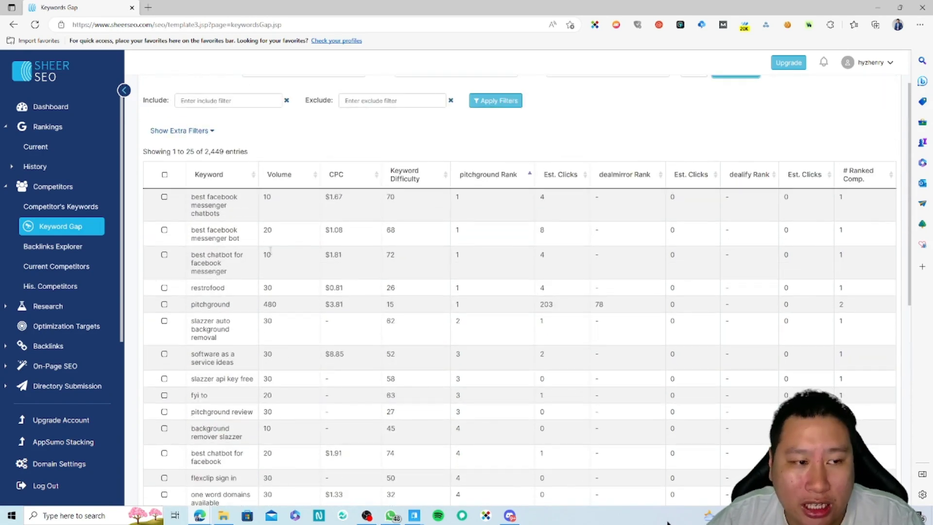
pyautogui.scroll(2, 290, 313)
pyautogui.scroll(-3, 250, 347)
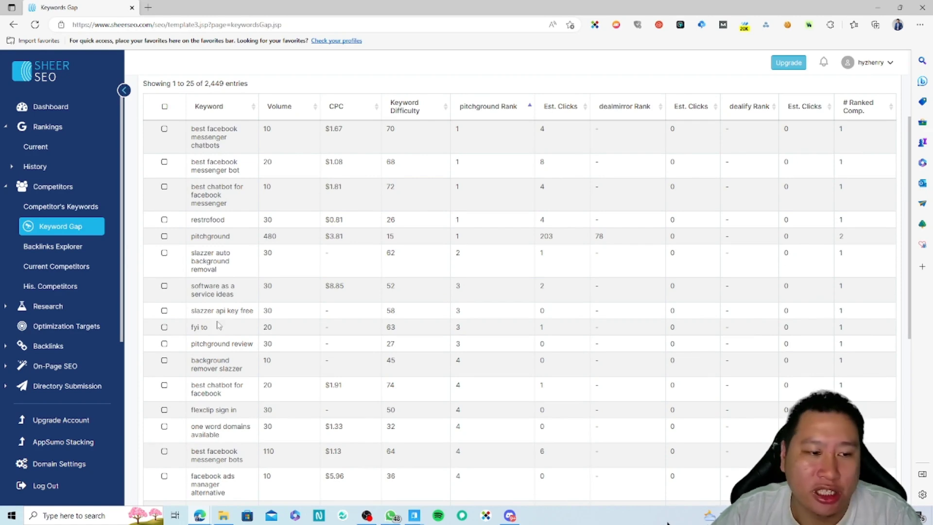
# - Sort the keyword gap results by volume from highest to lowest and look through the highest-volume keywords
pyautogui.press('F5')
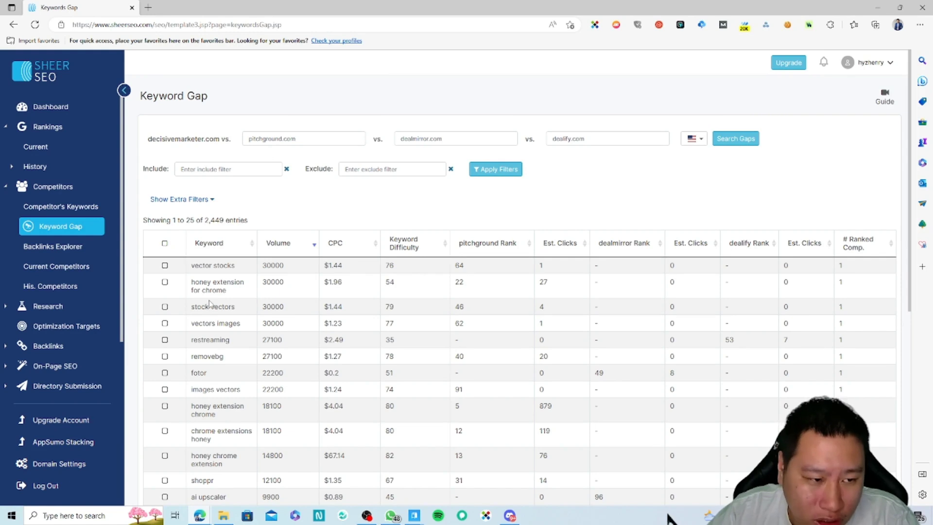
pyautogui.scroll(-4, 210, 304)
pyautogui.scroll(3, 204, 301)
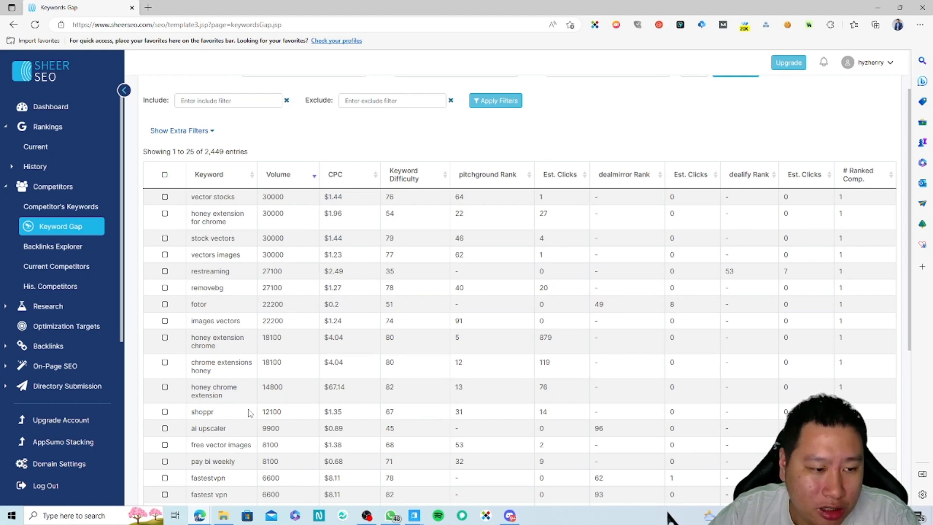
pyautogui.scroll(-3, 272, 409)
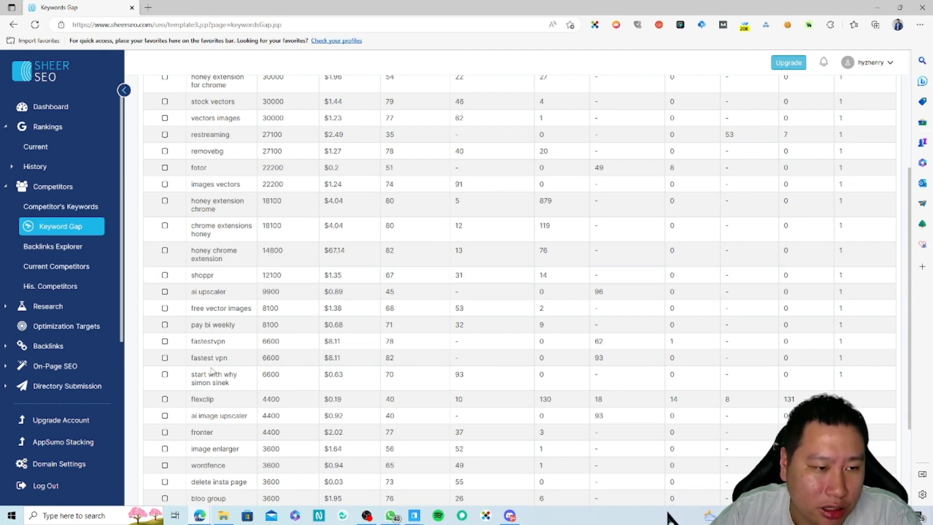
# - Look through the remaining keyword gap results and the second page, checking each keyword's volume, difficulty and competitor ranks
pyautogui.scroll(2, 267, 291)
pyautogui.scroll(-5, 258, 311)
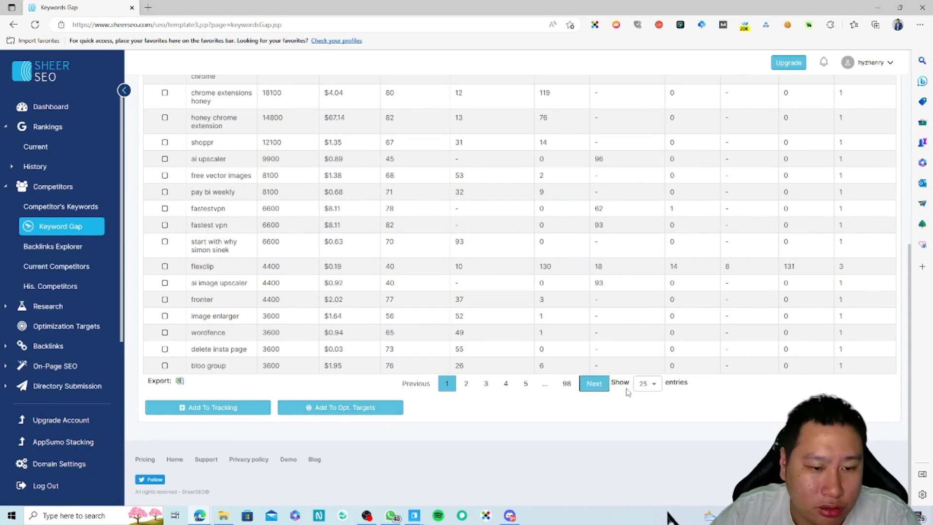
pyautogui.click(594, 385)
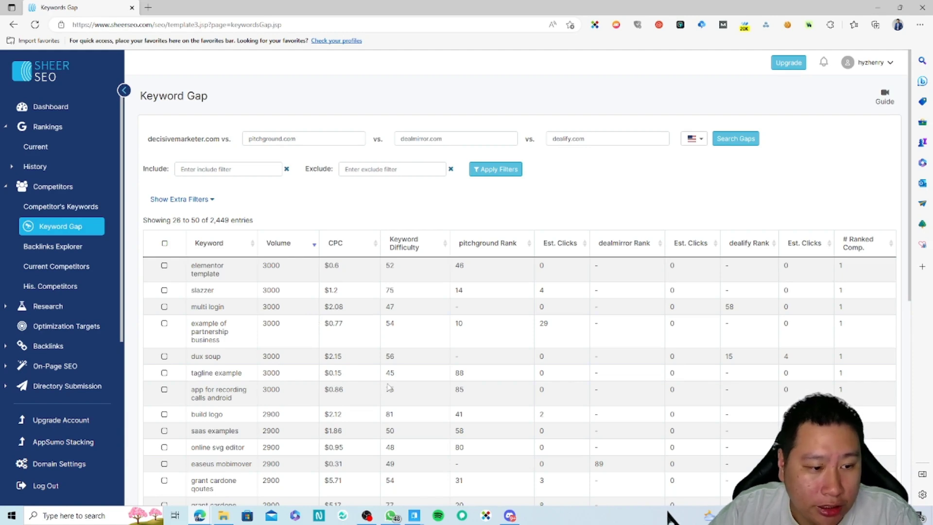
pyautogui.scroll(-3, 388, 387)
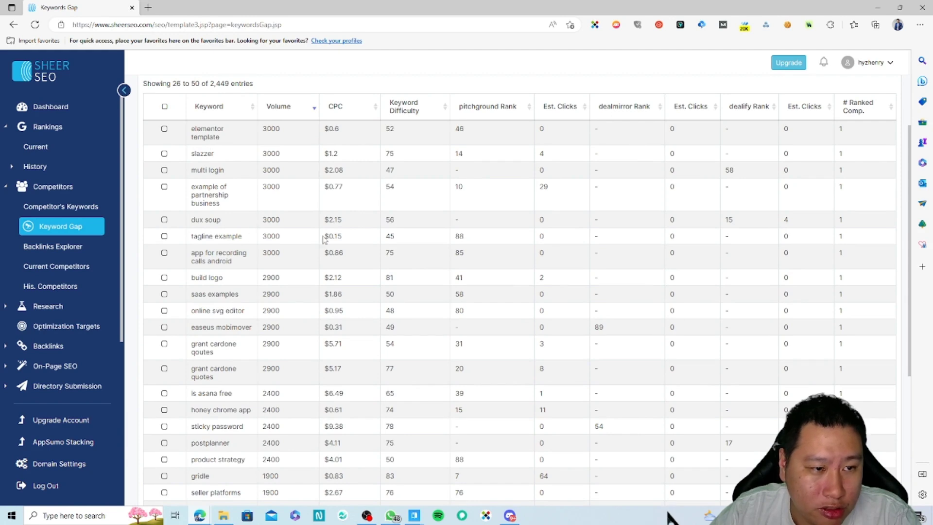
pyautogui.scroll(-5, 262, 440)
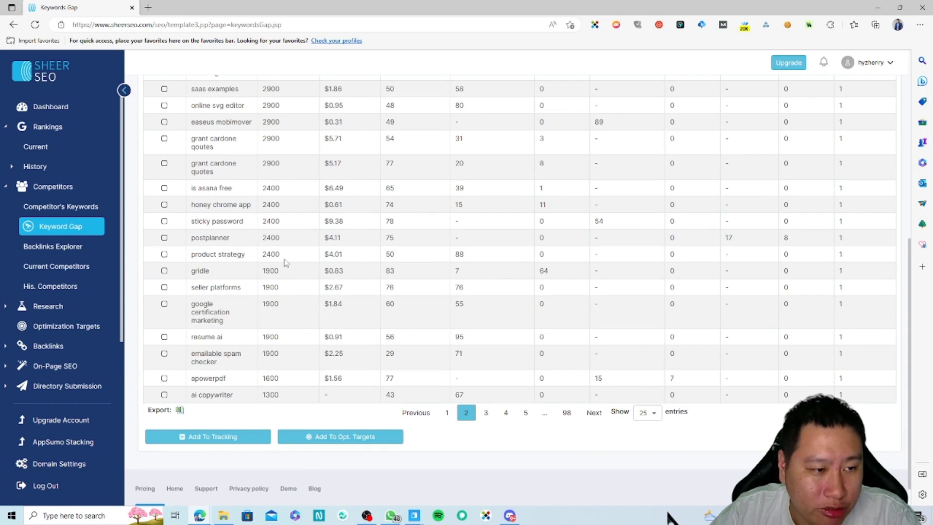
pyautogui.scroll(2, 254, 346)
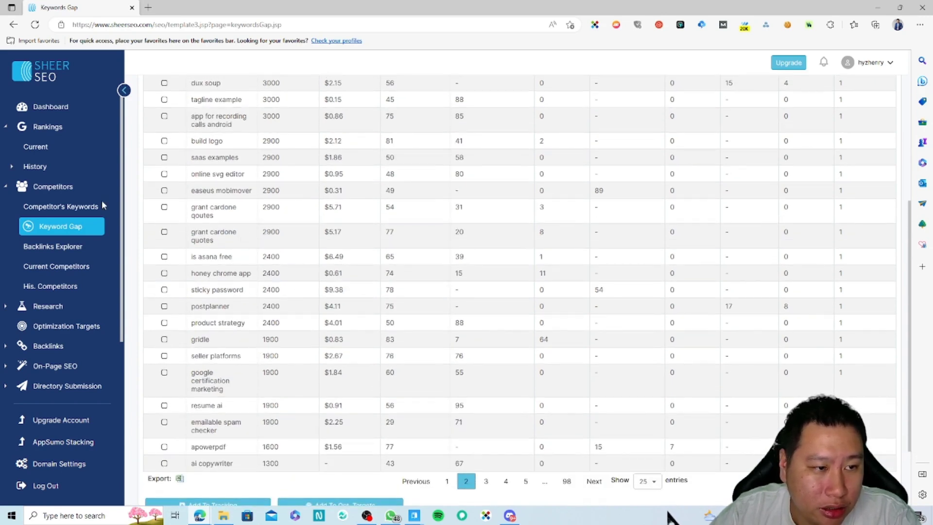
pyautogui.scroll(4, 254, 381)
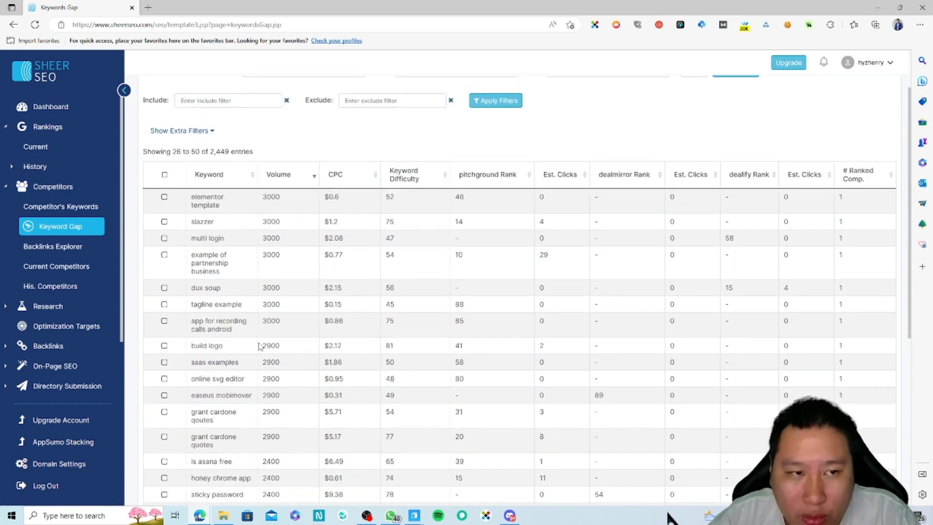
pyautogui.scroll(2, 244, 356)
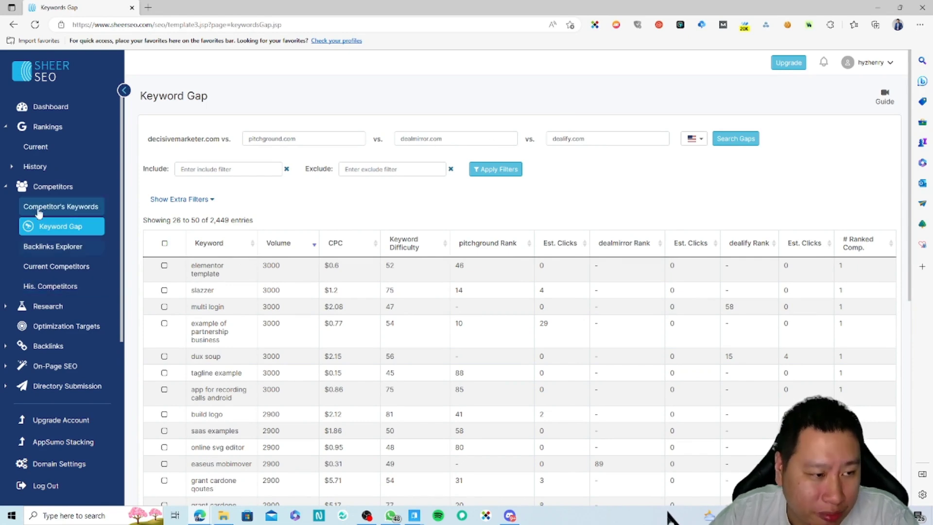
# - Create a new Backlinks Explorer report for pitchground.com
pyautogui.click(54, 246)
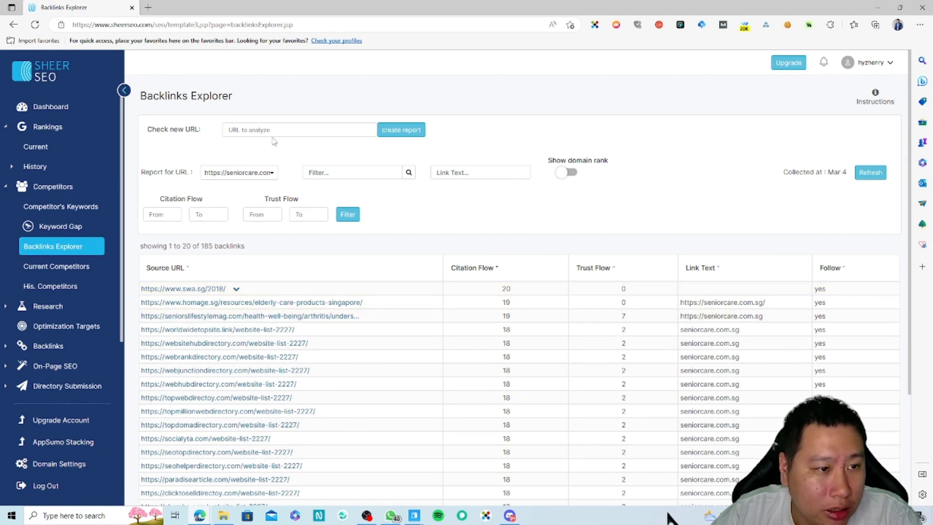
pyautogui.click(238, 172)
pyautogui.click(282, 134)
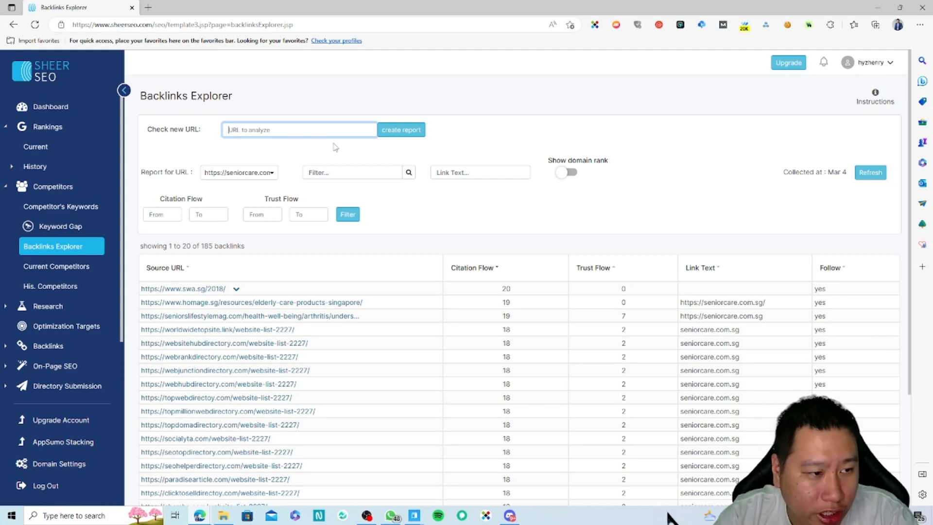
pyautogui.write('pitchground.com')
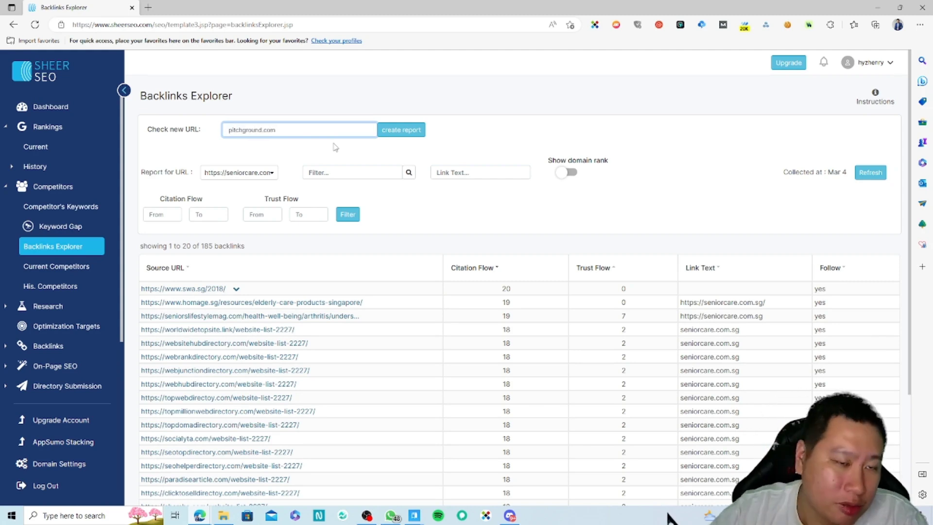
pyautogui.click(401, 129)
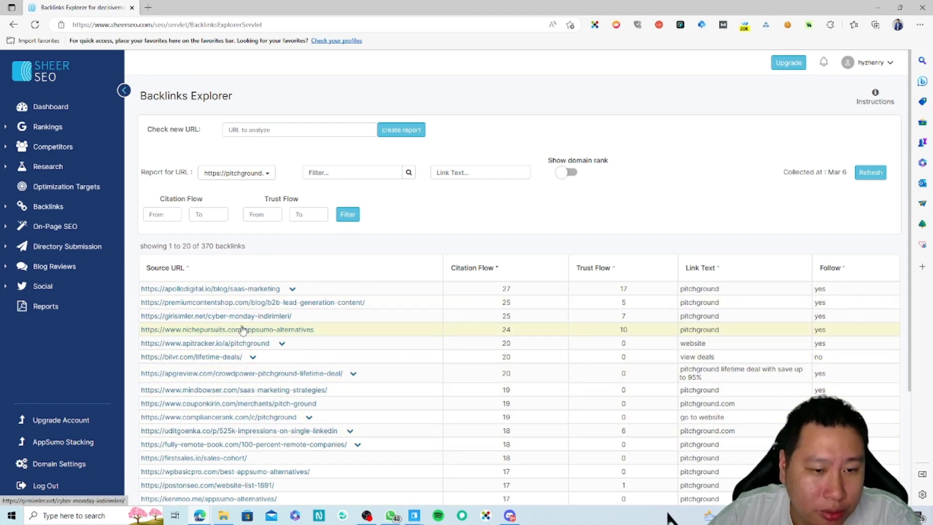
# - Examine the pitchground.com backlink report, checking the backlink total, source URLs, citation flow, trust flow, link text and follow status
pyautogui.scroll(-2, 204, 406)
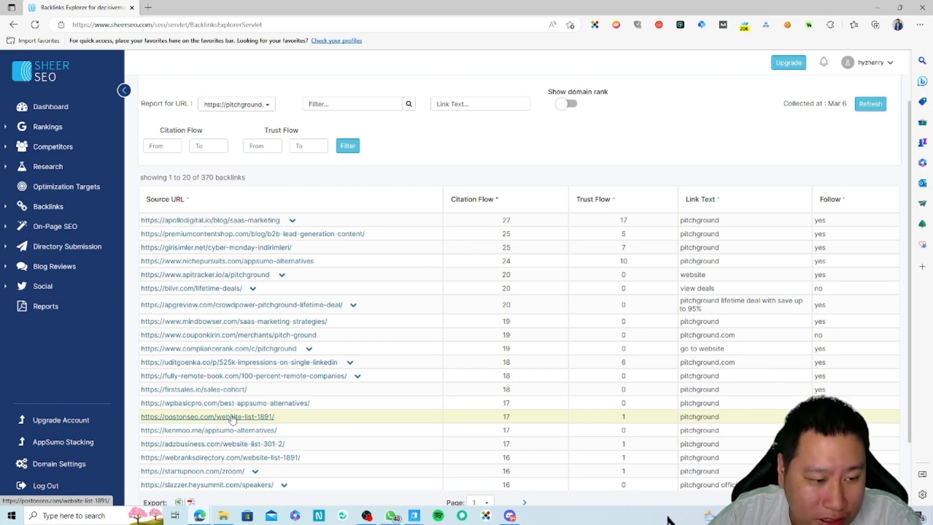
pyautogui.scroll(-2, 161, 448)
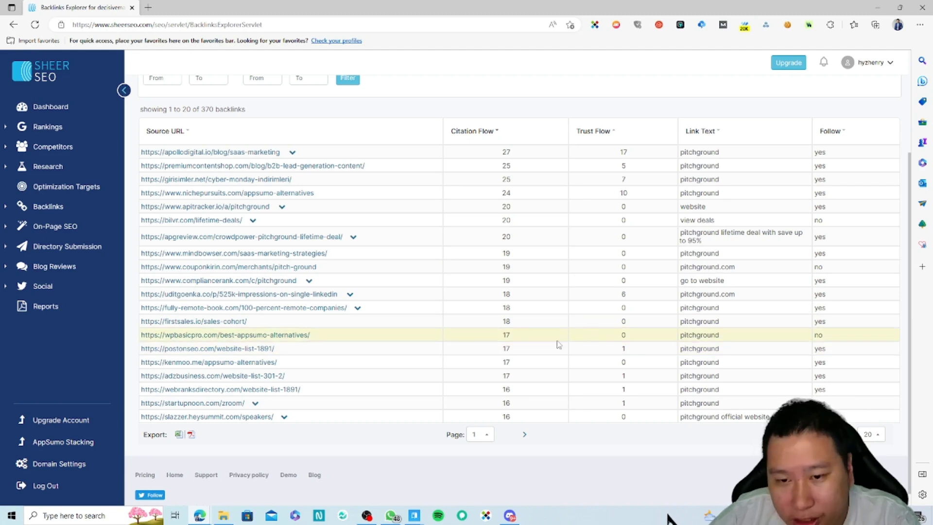
pyautogui.scroll(2, 539, 352)
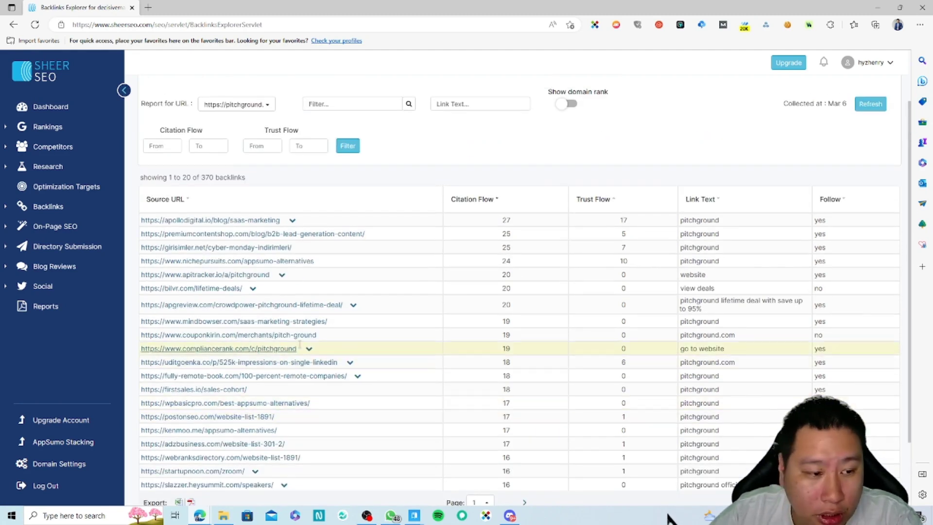
pyautogui.scroll(2, 214, 398)
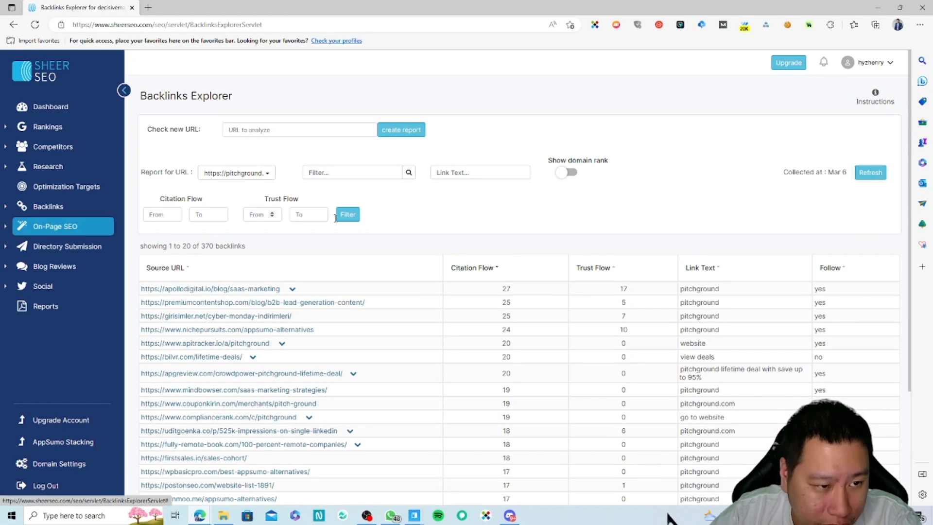
pyautogui.moveTo(201, 246); pyautogui.dragTo(210, 246)
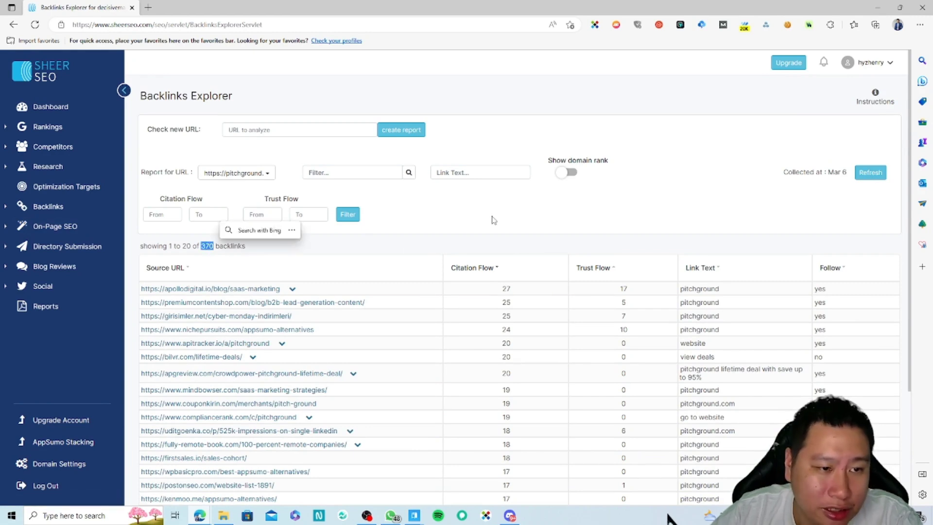
pyautogui.click(595, 218)
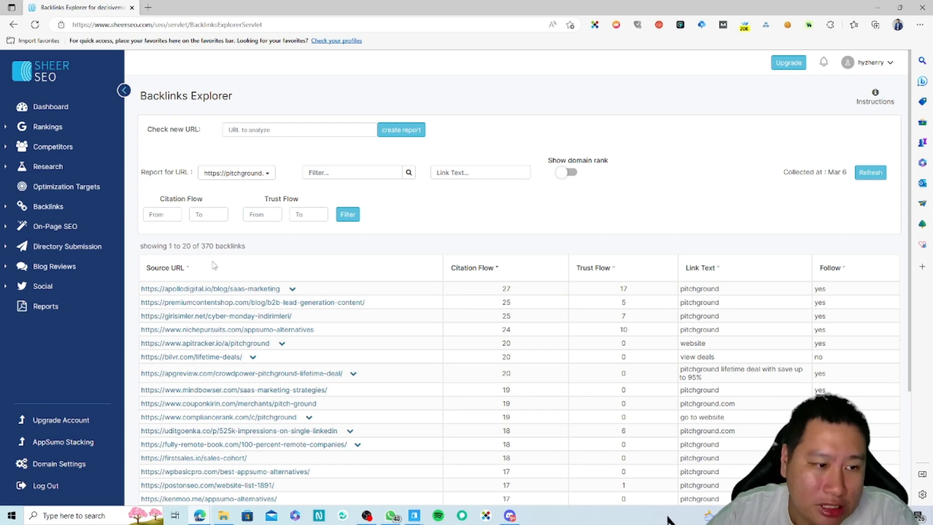
pyautogui.scroll(-1, 340, 316)
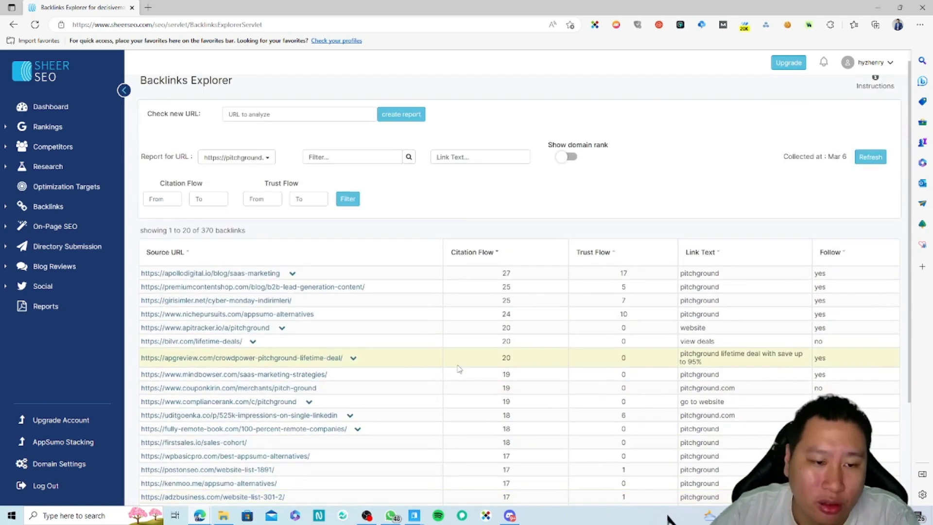
pyautogui.scroll(-3, 683, 379)
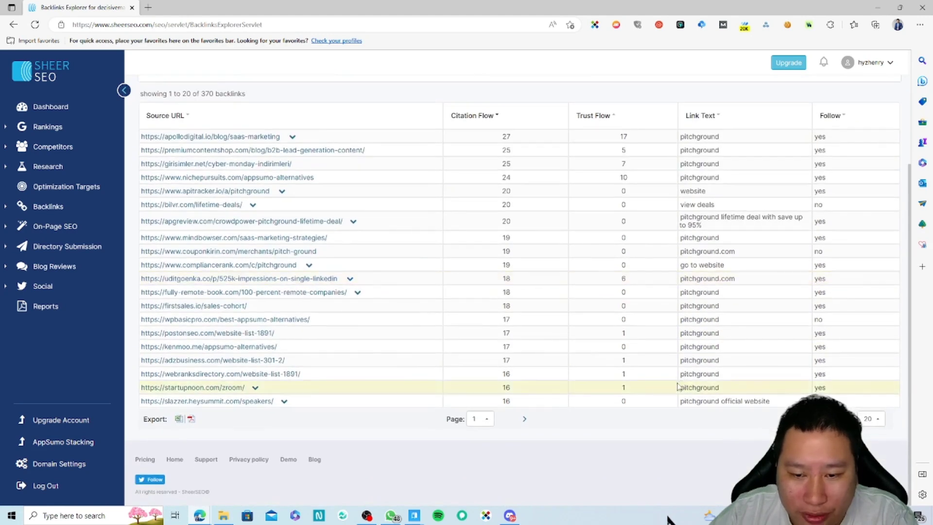
# - Open SE Ranking's Competitive Research page in a new browser tab
pyautogui.click(150, 6)
pyautogui.click(246, 7)
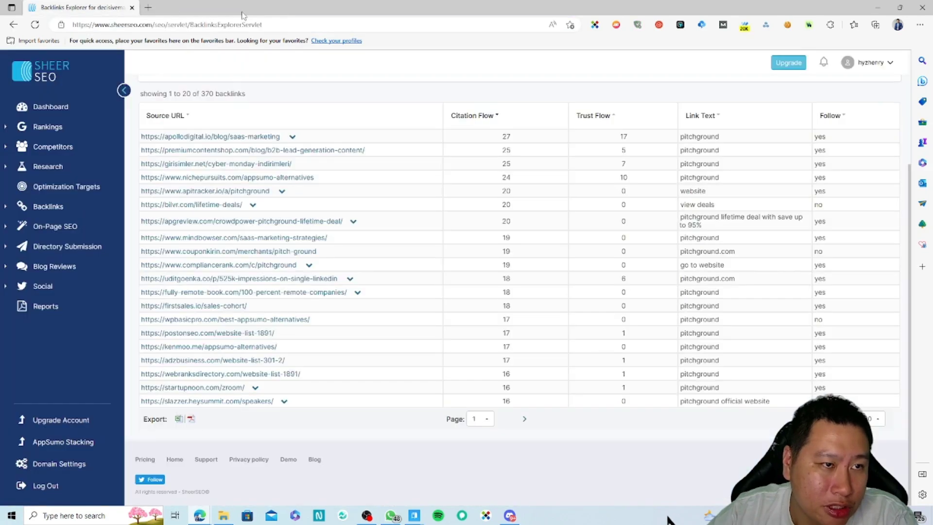
pyautogui.click(148, 7)
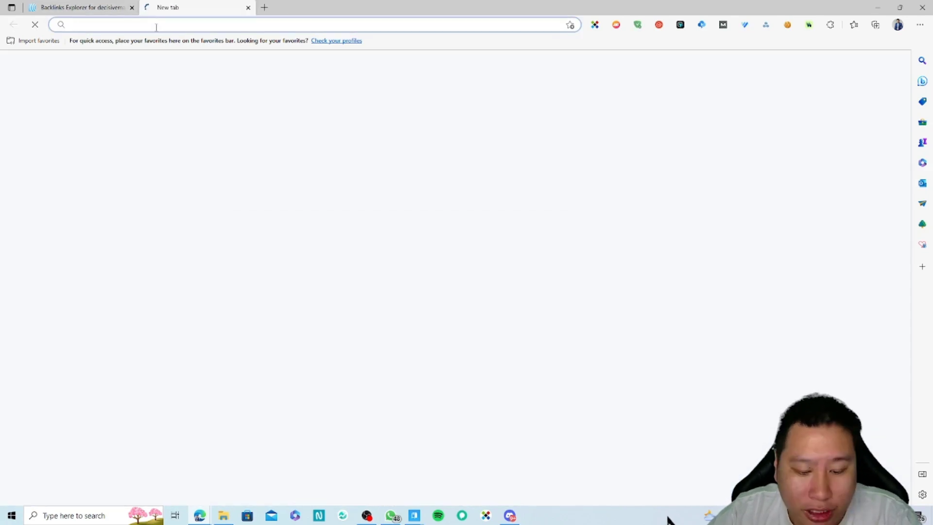
pyautogui.write('sera')
pyautogui.press('Down')
pyautogui.press('Down')
pyautogui.press('Down')
pyautogui.press('Down')
pyautogui.press('Down')
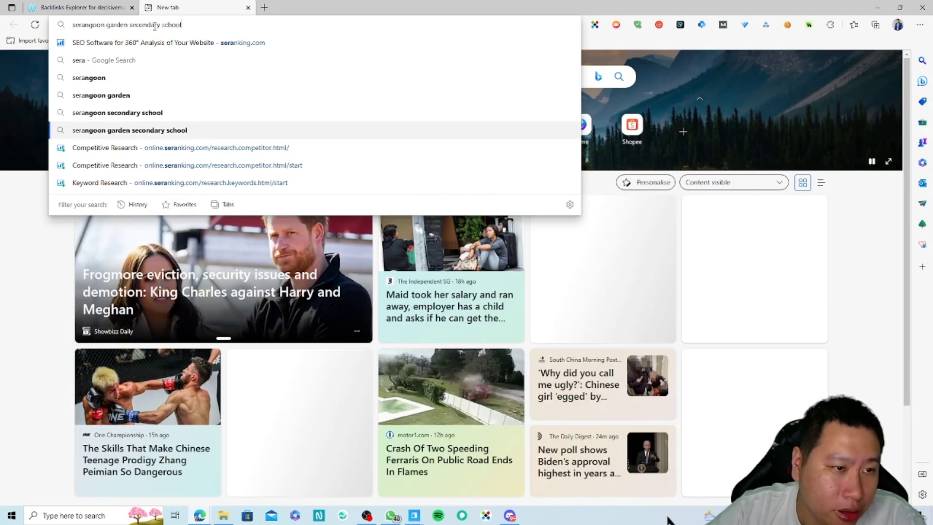
pyautogui.press('Down')
pyautogui.press('Return')
# - Return to the SheerSEO backlink report and review the citation flow of pitchground.com's listed backlinks
pyautogui.click(139, 3)
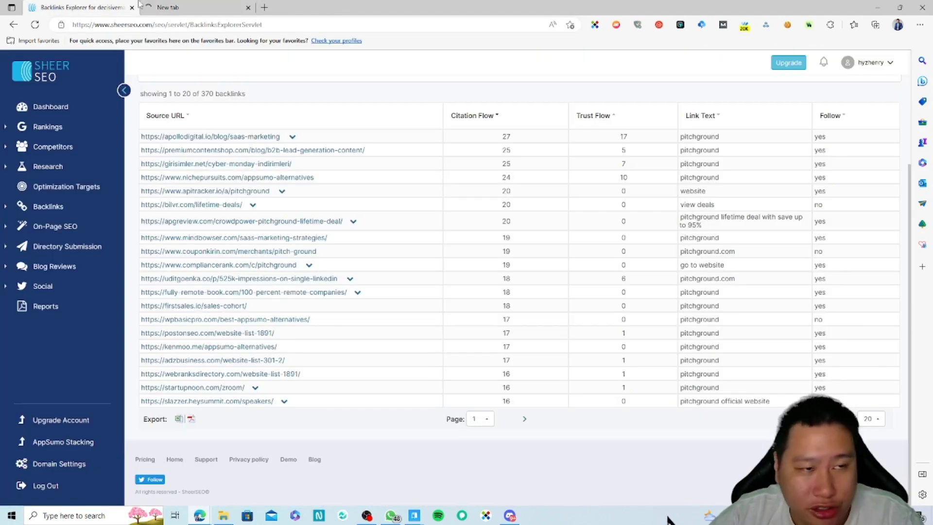
pyautogui.click(184, 7)
pyautogui.click(83, 7)
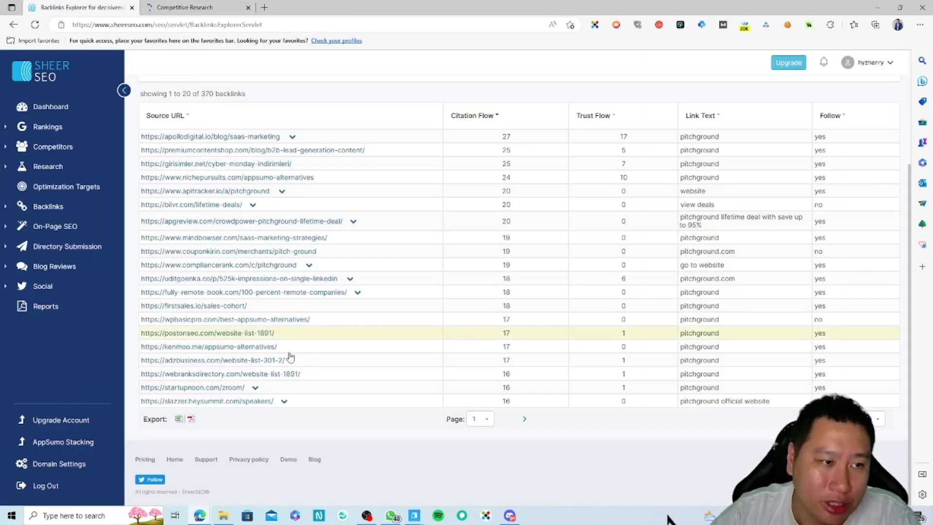
pyautogui.scroll(3, 290, 357)
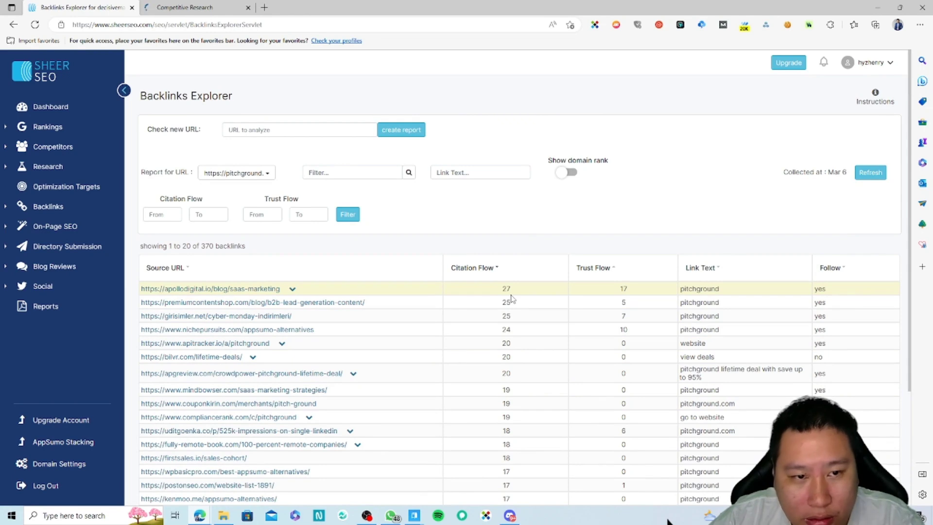
pyautogui.scroll(-3, 507, 301)
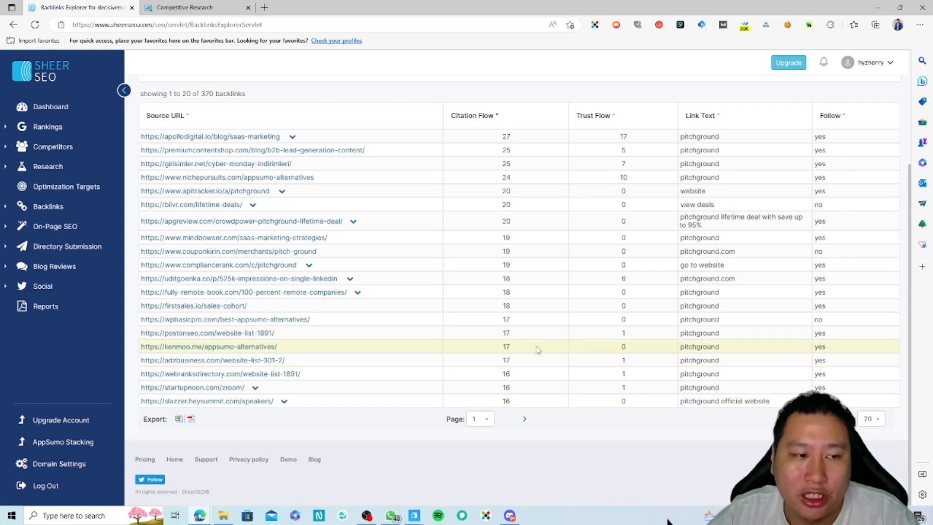
# - Switch to SE Ranking and run a worldwide competitive research analysis of pitchground.com
pyautogui.click(197, 9)
pyautogui.click(502, 199)
pyautogui.write('p')
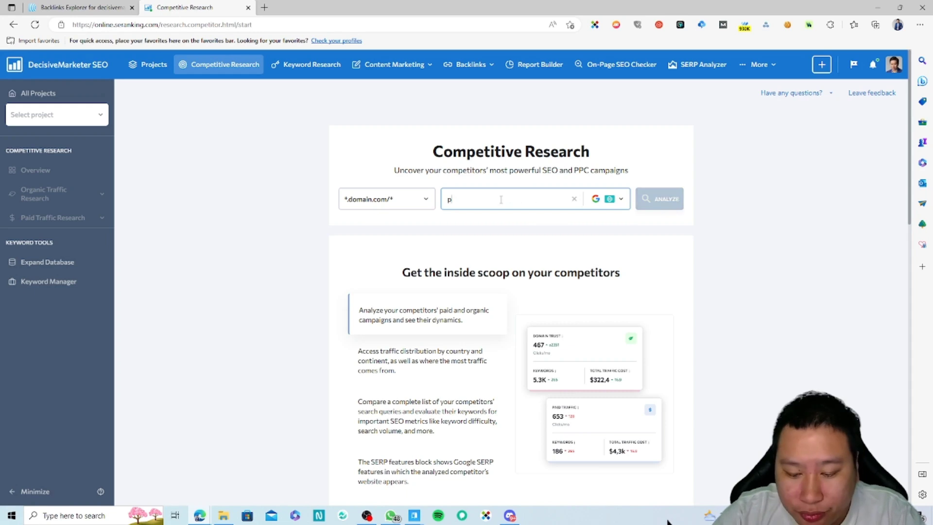
pyautogui.write('itchground.com')
pyautogui.press('Return')
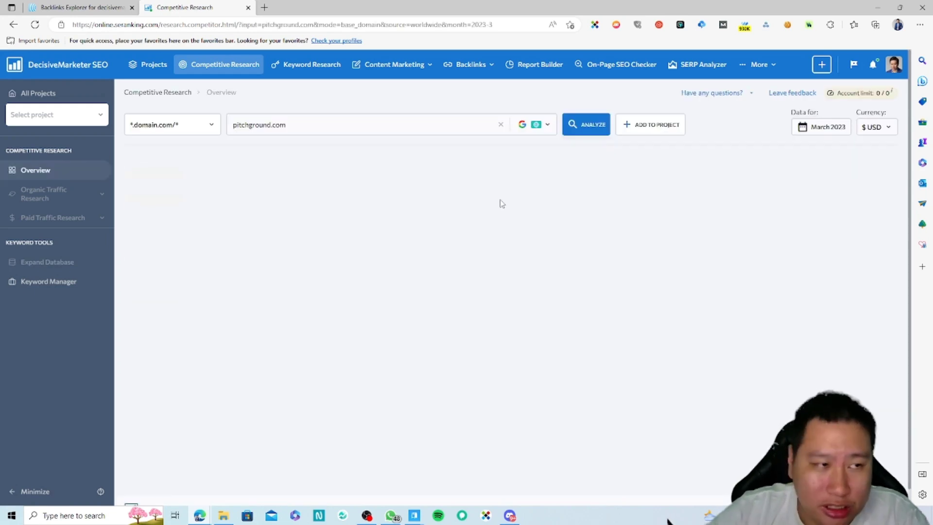
# - Compare pitchground.com's backlink total in SheerSEO's Backlinks Explorer with the one in SE Ranking's overview
pyautogui.click(47, 5)
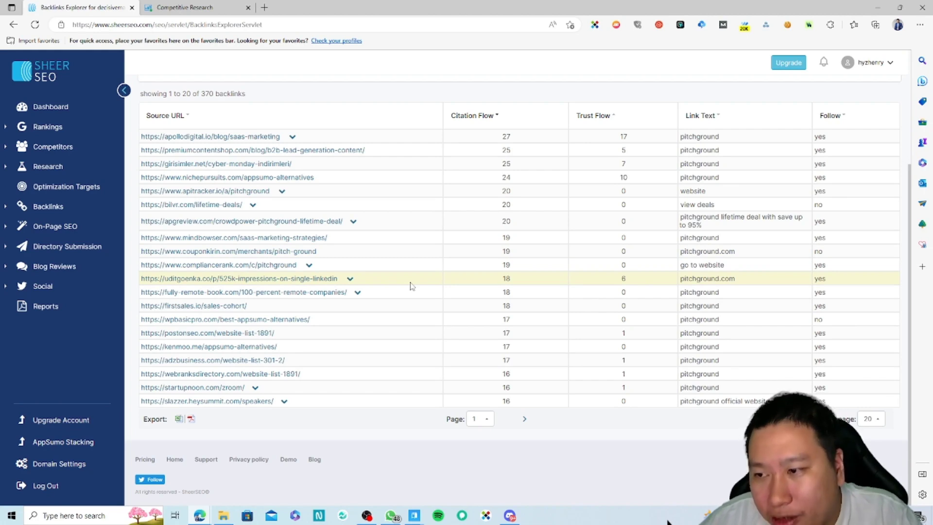
pyautogui.scroll(3, 411, 286)
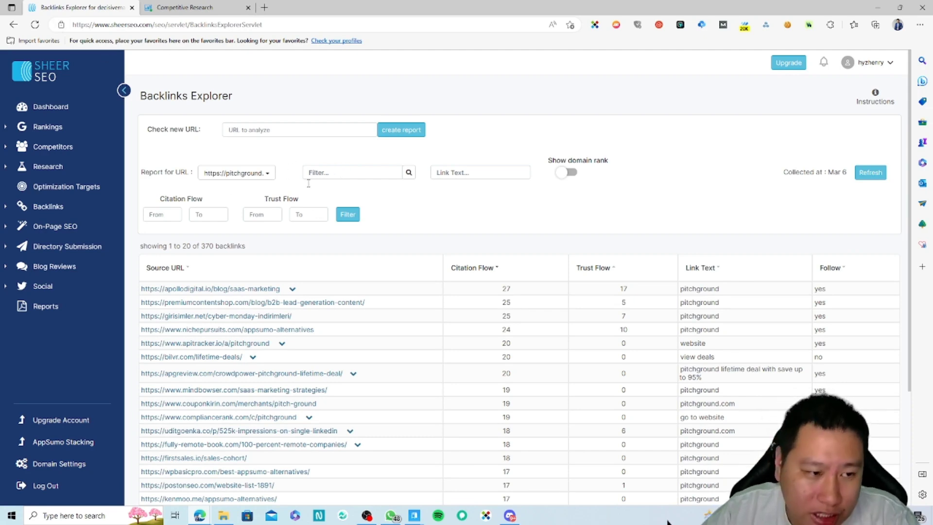
pyautogui.click(206, 6)
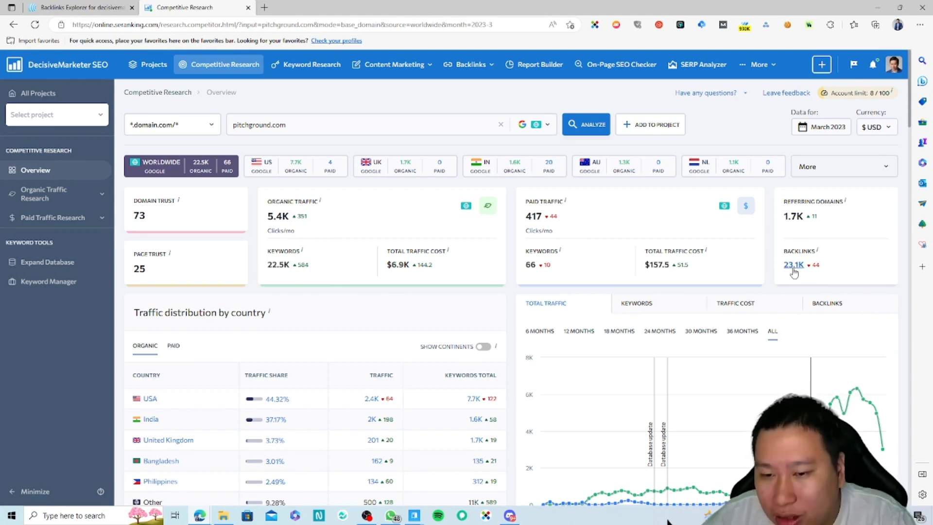
pyautogui.click(54, 8)
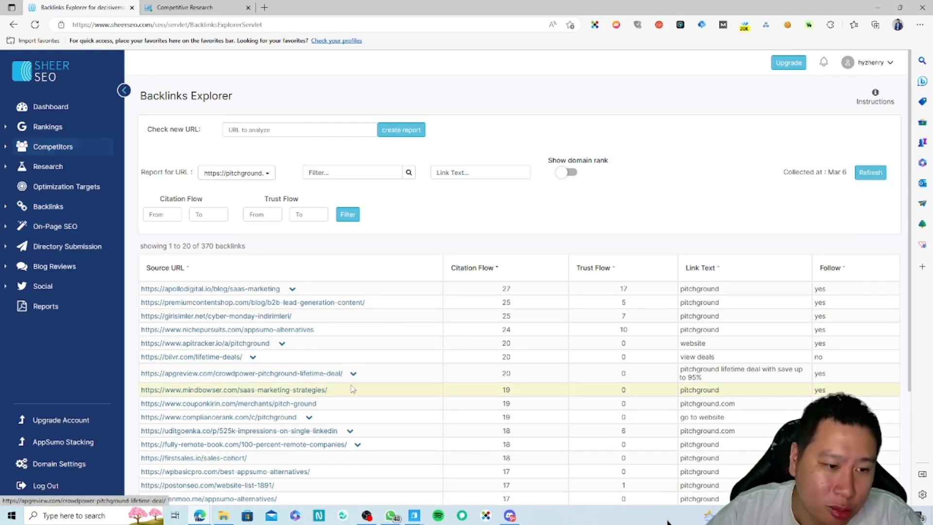
# - Get SE Ranking's full backlink report for pitchground.com and open its detailed list of backlinks
pyautogui.hotkey('ctrl', 'Tab')
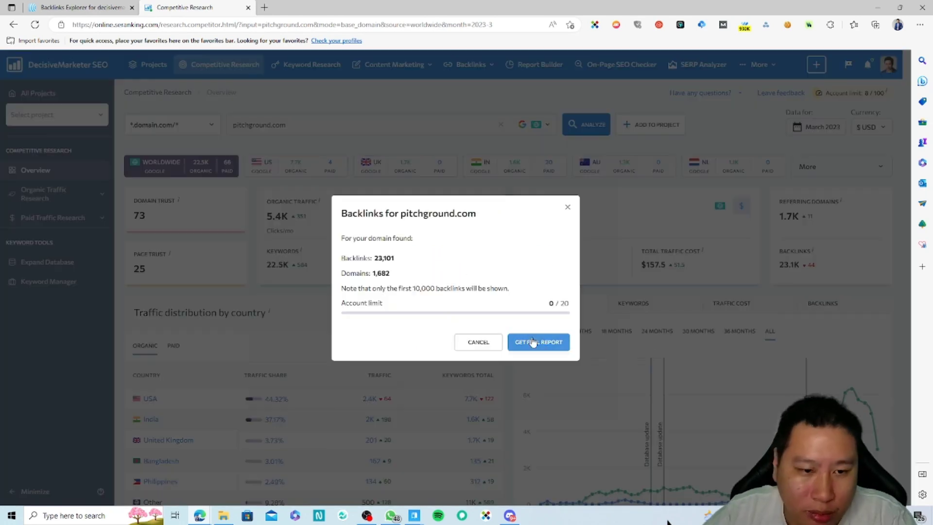
pyautogui.click(549, 340)
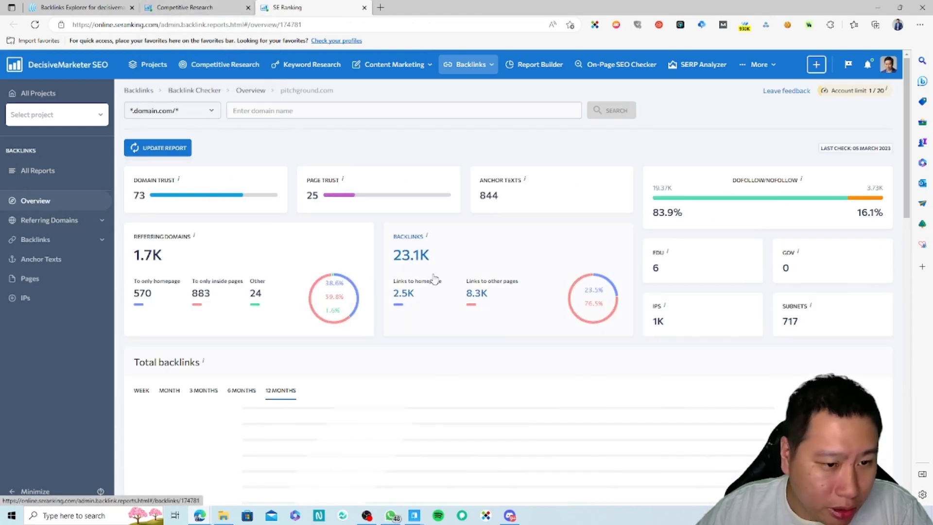
pyautogui.click(411, 257)
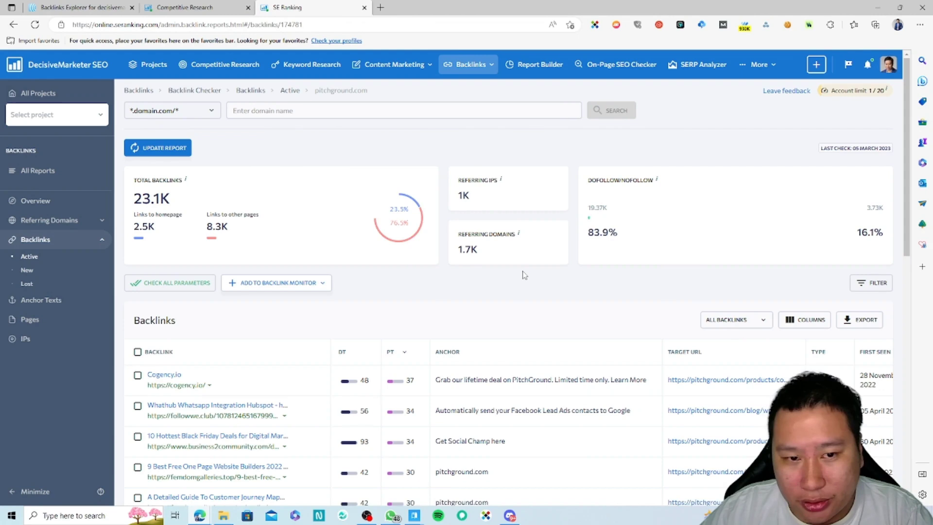
# - Sort SE Ranking's backlink list for pitchground.com by first-seen date, newest first
pyautogui.hscroll(3, 617, 506)
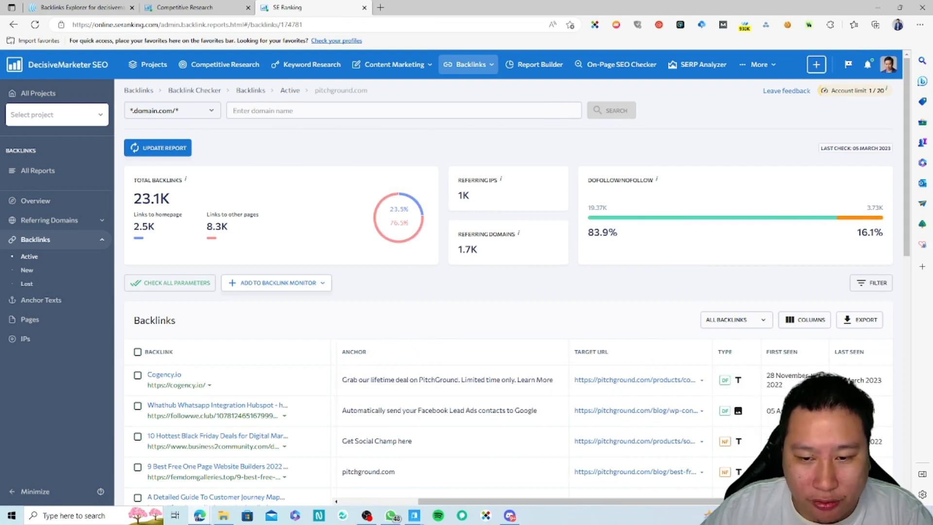
pyautogui.click(779, 354)
pyautogui.click(781, 354)
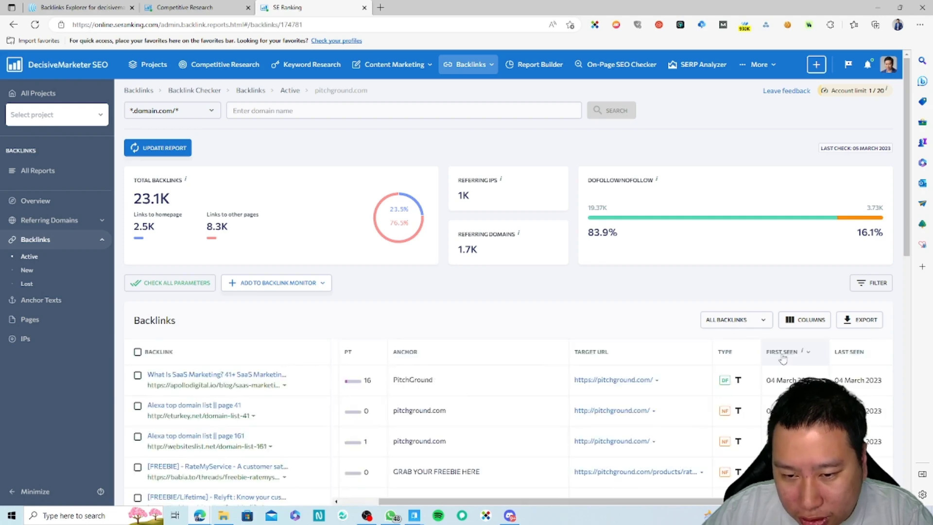
pyautogui.scroll(-1, 233, 369)
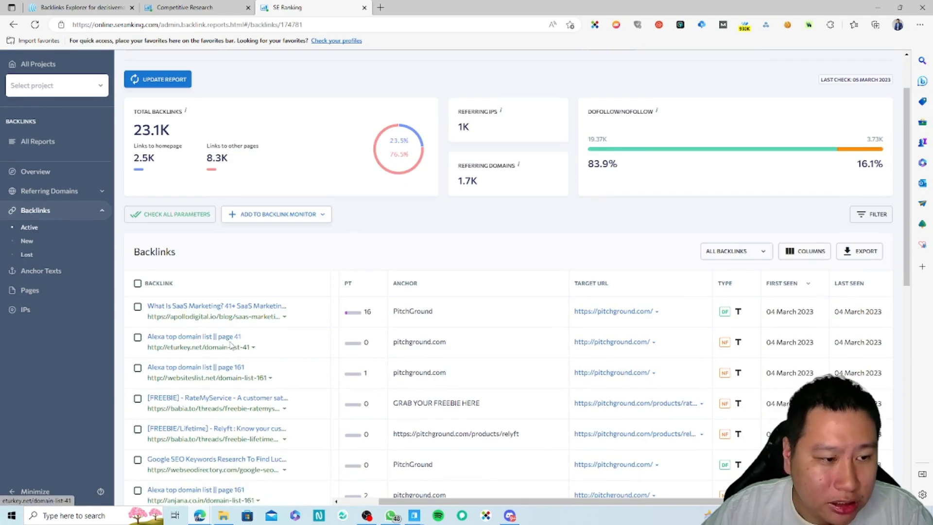
# - Compare the list with SheerSEO's Backlinks Explorer and move the SE Ranking backlink report's browser tab next to it
pyautogui.click(102, 6)
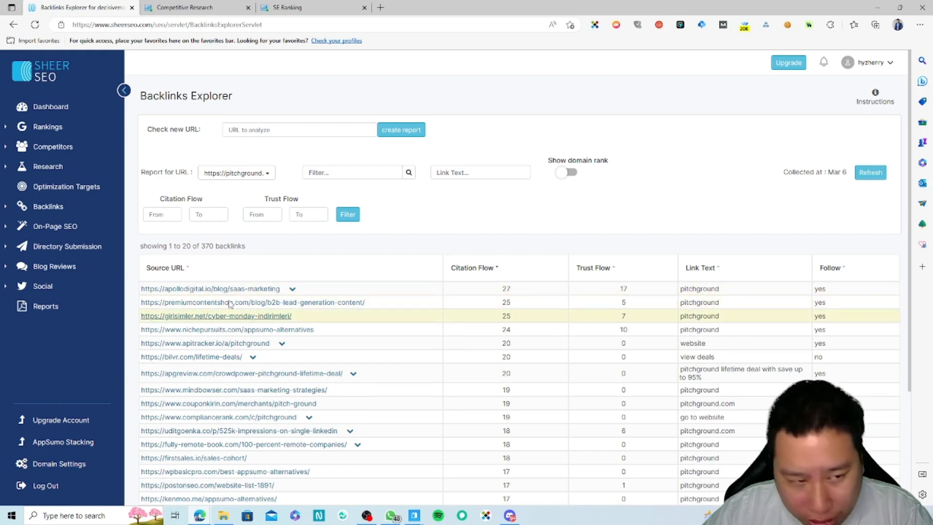
pyautogui.click(170, 7)
pyautogui.moveTo(294, 6); pyautogui.dragTo(218, 5)
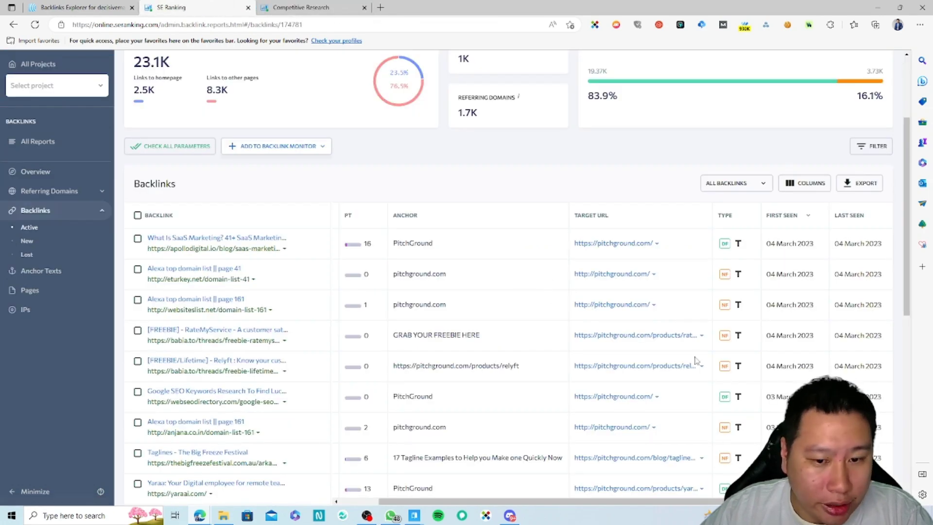
# - Examine the first two pages of SE Ranking's newest backlinks for pitchground.com, including their sources, anchors and link types
pyautogui.scroll(-3, 216, 414)
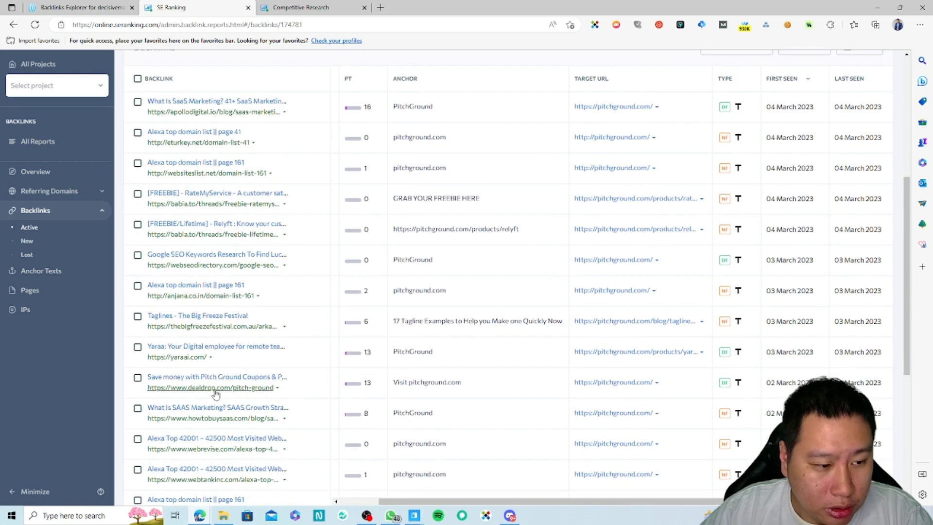
pyautogui.scroll(-3, 334, 409)
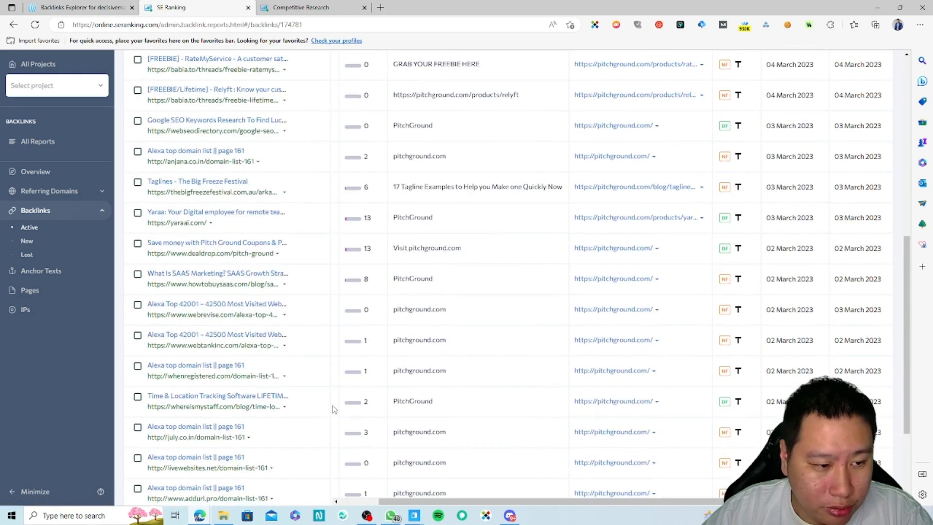
pyautogui.scroll(-3, 263, 428)
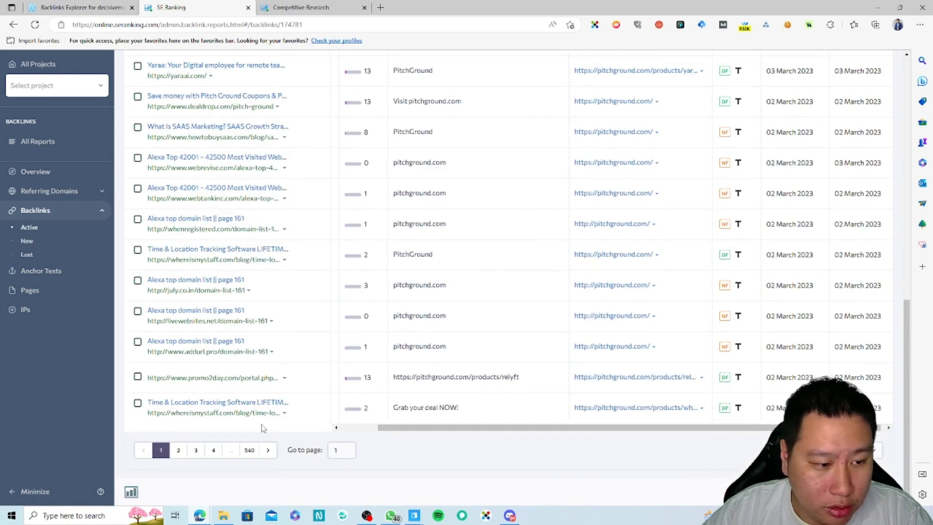
pyautogui.click(268, 449)
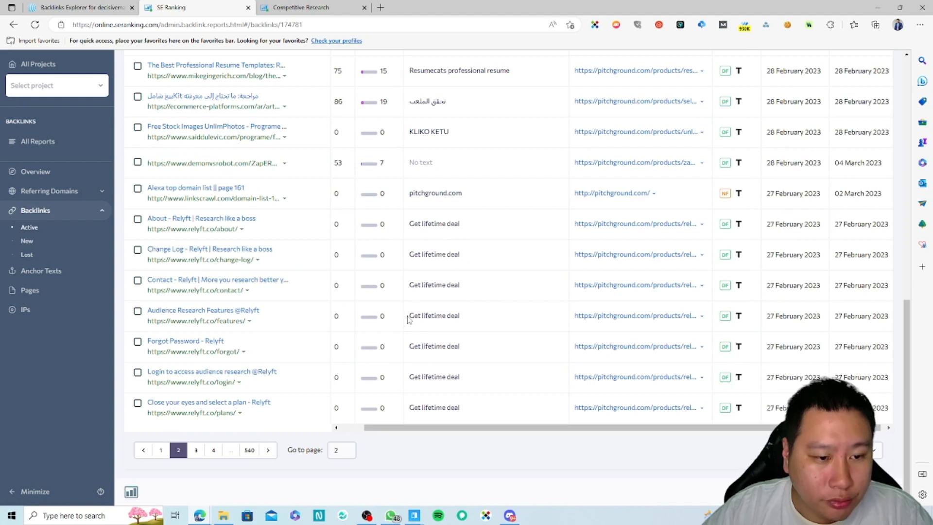
pyautogui.scroll(10, 271, 358)
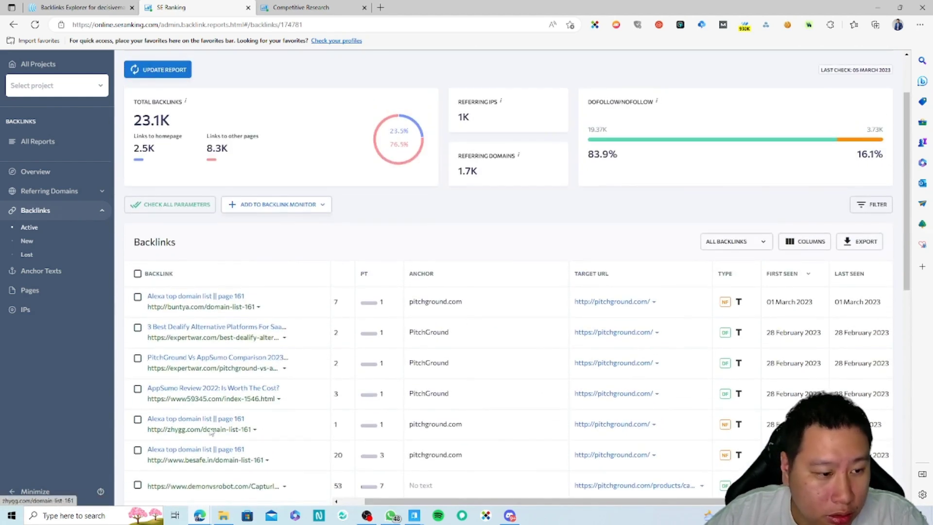
pyautogui.scroll(-4, 252, 443)
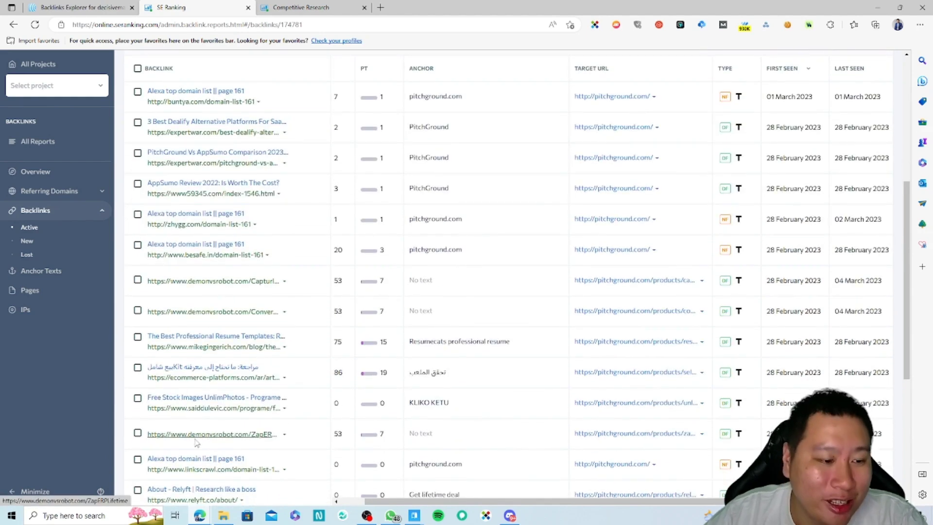
pyautogui.scroll(-1, 194, 427)
pyautogui.scroll(-3, 190, 423)
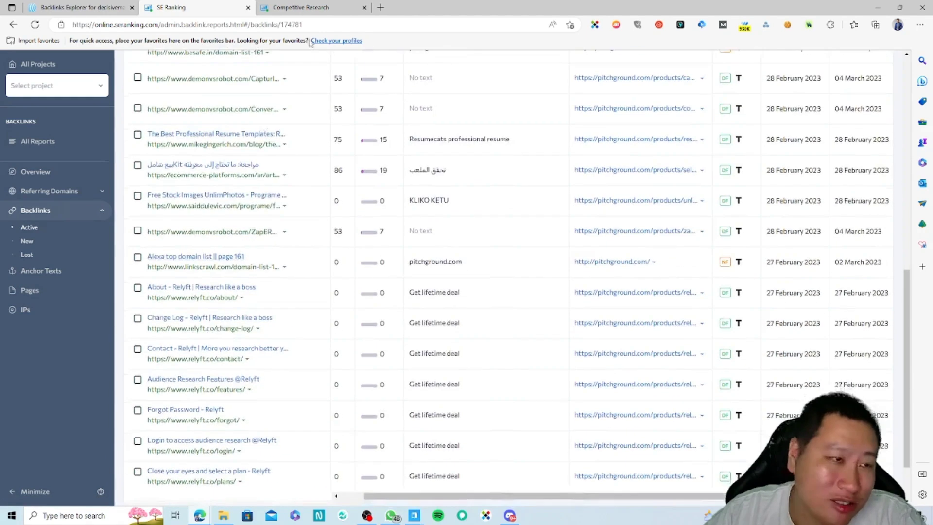
# - Compare SheerSEO's Backlinks Explorer with SE Ranking's pitchground.com overview and review the first page of SheerSEO's backlinks
pyautogui.click(103, 5)
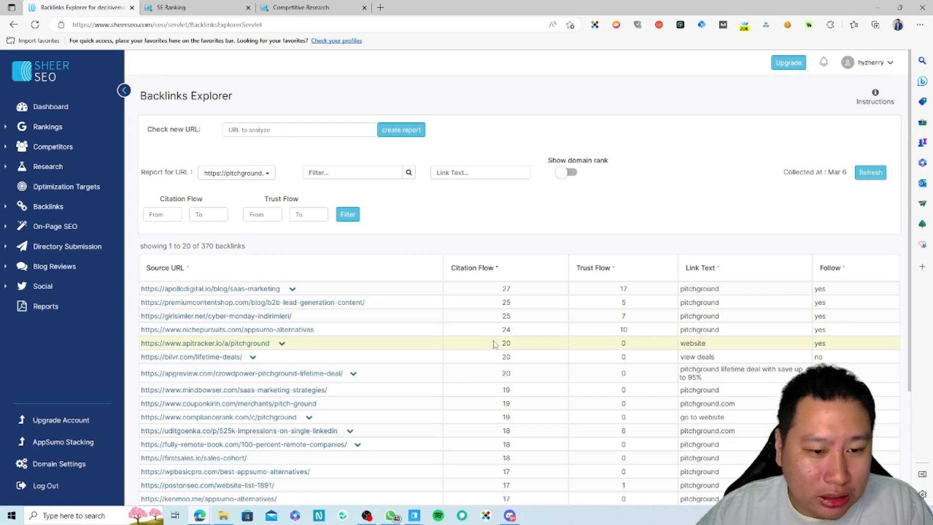
pyautogui.click(299, 8)
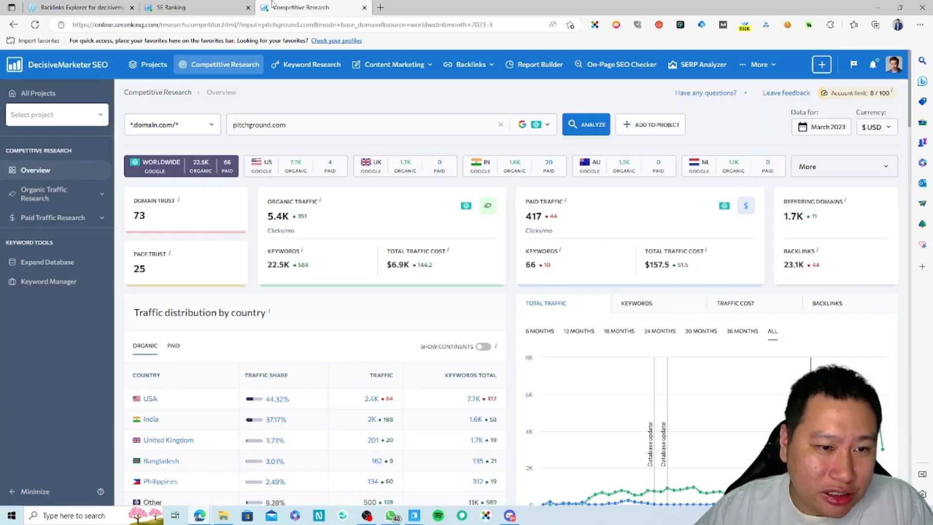
pyautogui.click(89, 7)
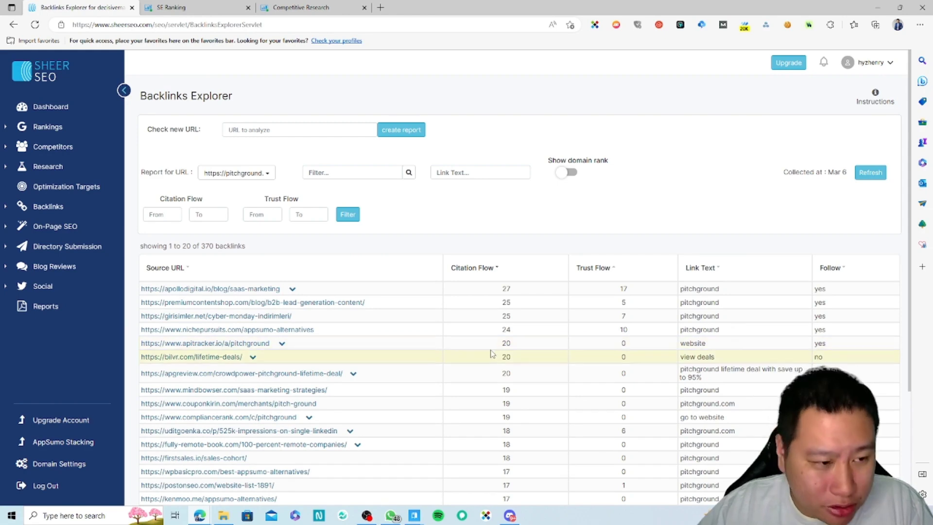
pyautogui.scroll(-3, 375, 375)
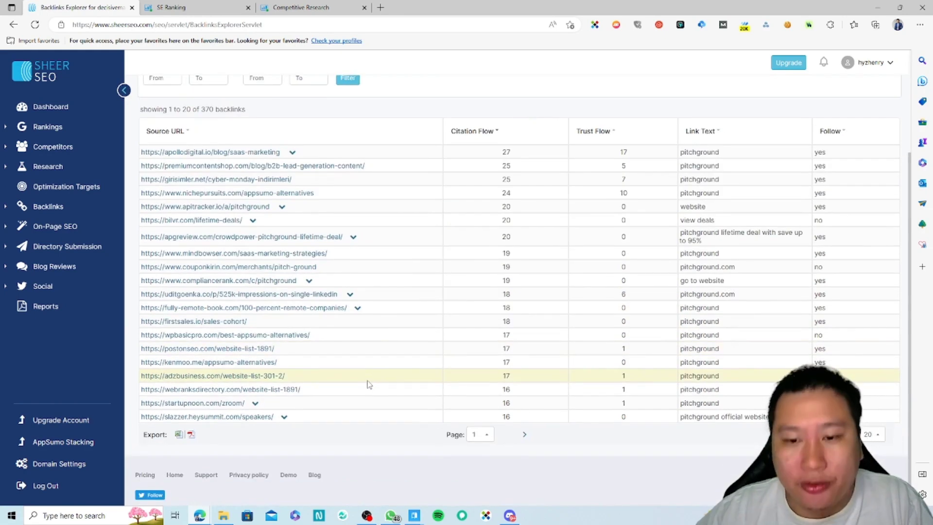
pyautogui.scroll(3, 368, 384)
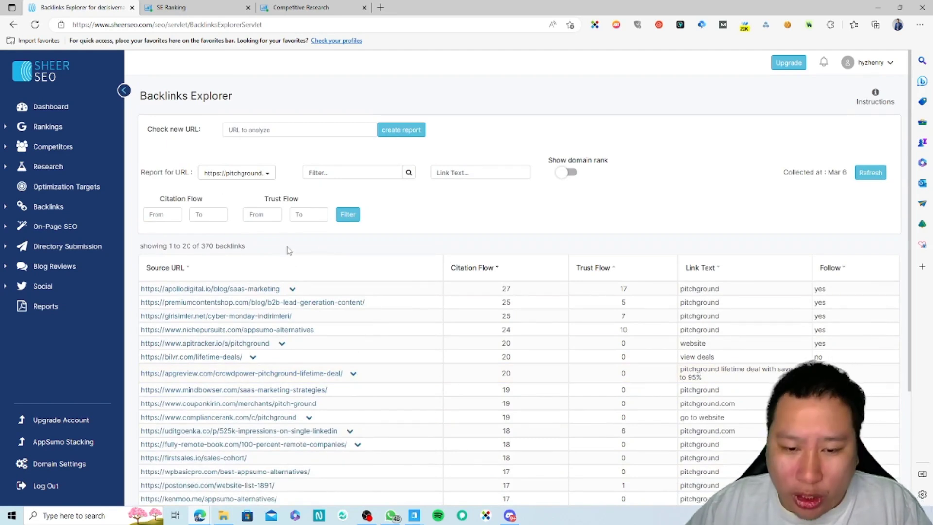
pyautogui.scroll(-3, 289, 250)
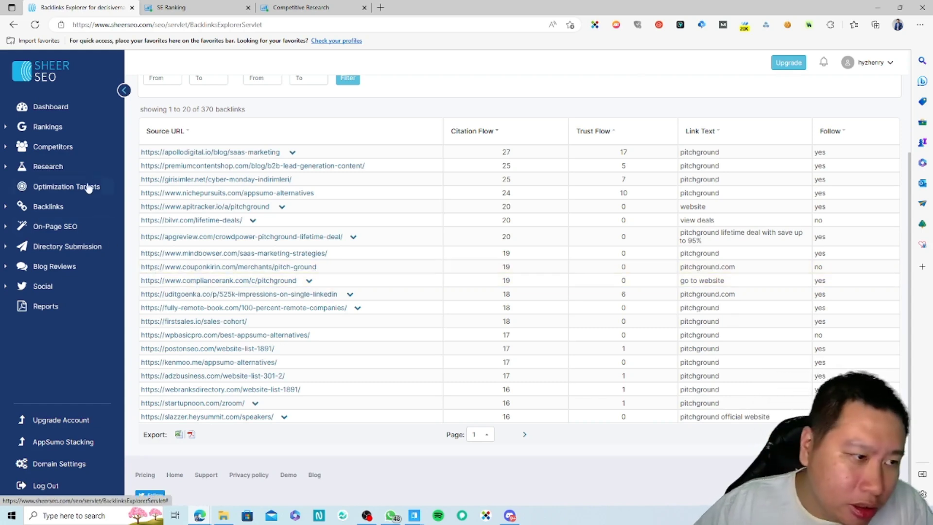
# - View SheerSEO's current competitors' rankings page and its historical competitors' rankings page
pyautogui.click(55, 166)
pyautogui.click(59, 148)
pyautogui.click(68, 227)
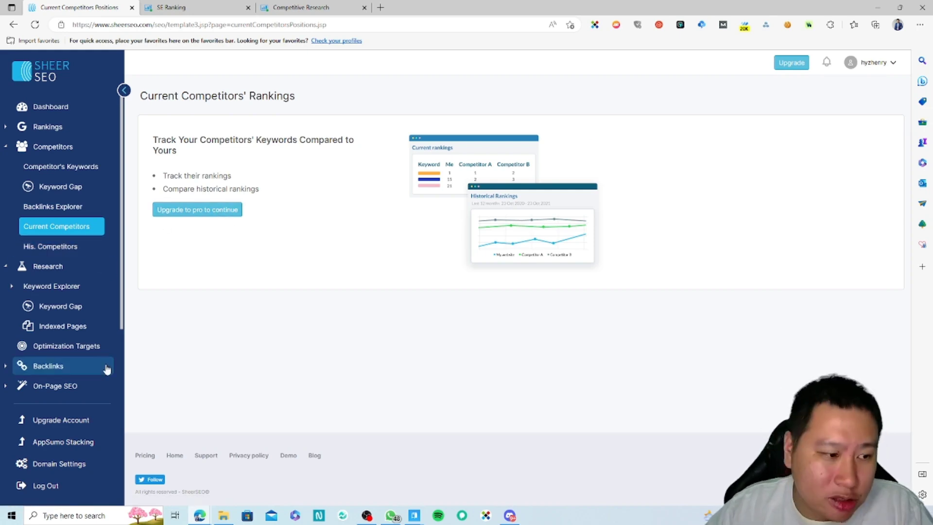
pyautogui.scroll(-2, 42, 378)
pyautogui.scroll(2, 54, 364)
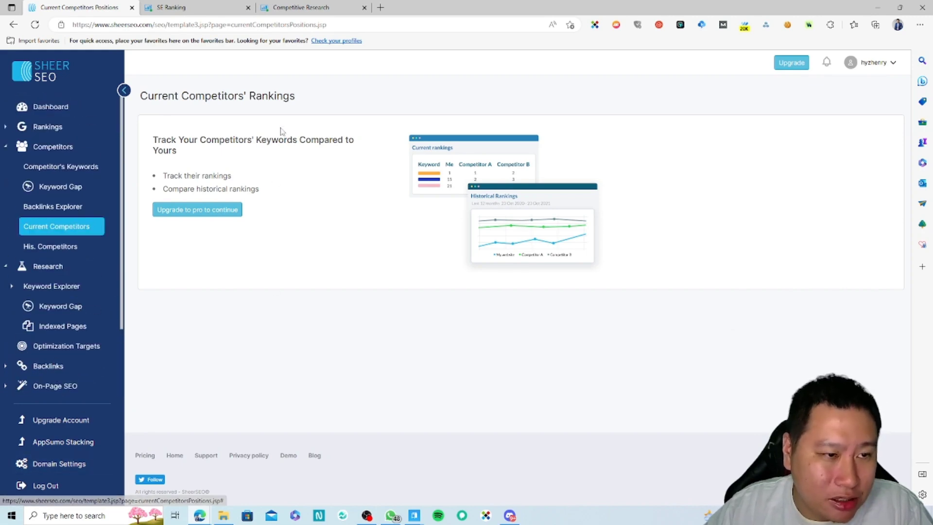
pyautogui.click(58, 248)
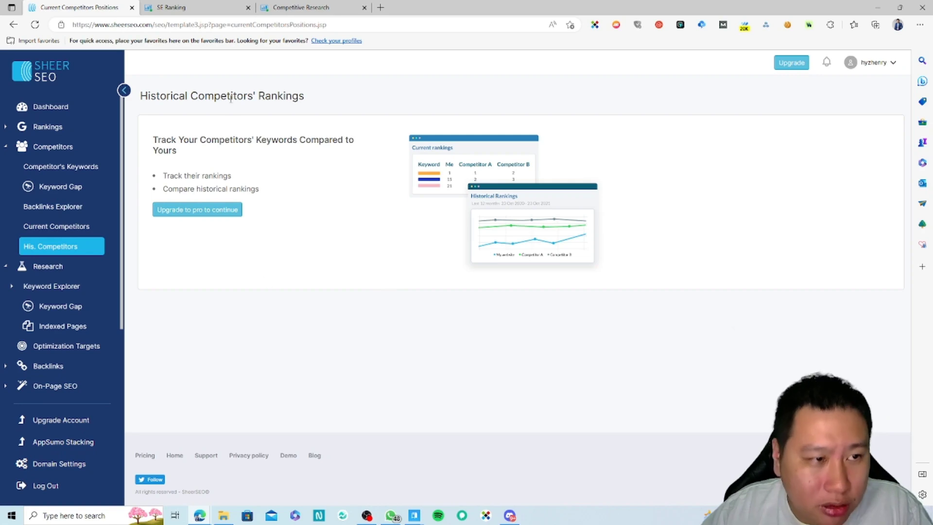
# - Open the Keyword Ideas tool in SheerSEO's Keyword Explorer
pyautogui.click(66, 267)
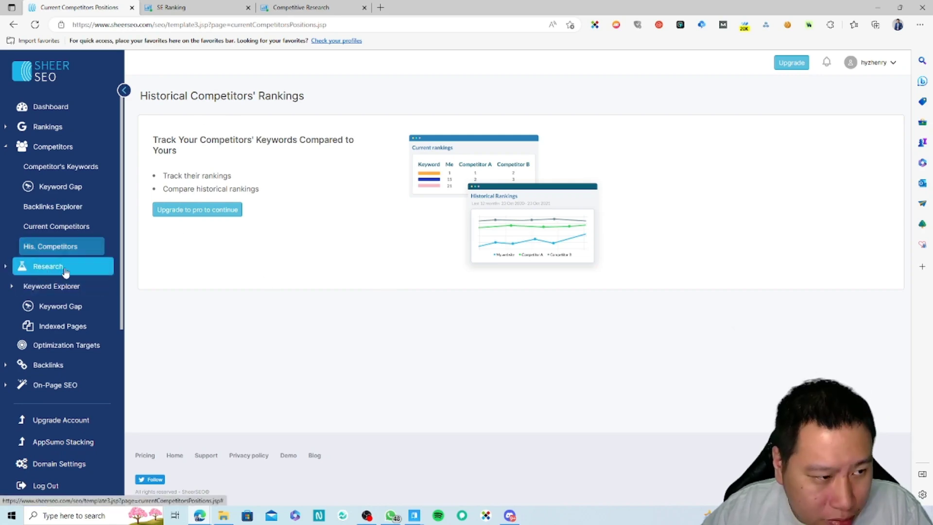
pyautogui.click(68, 268)
pyautogui.click(58, 286)
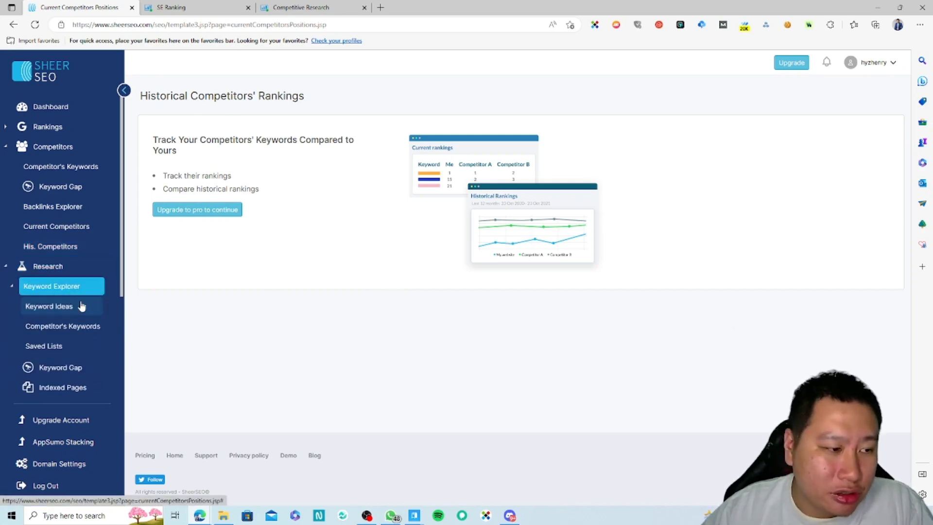
pyautogui.click(74, 306)
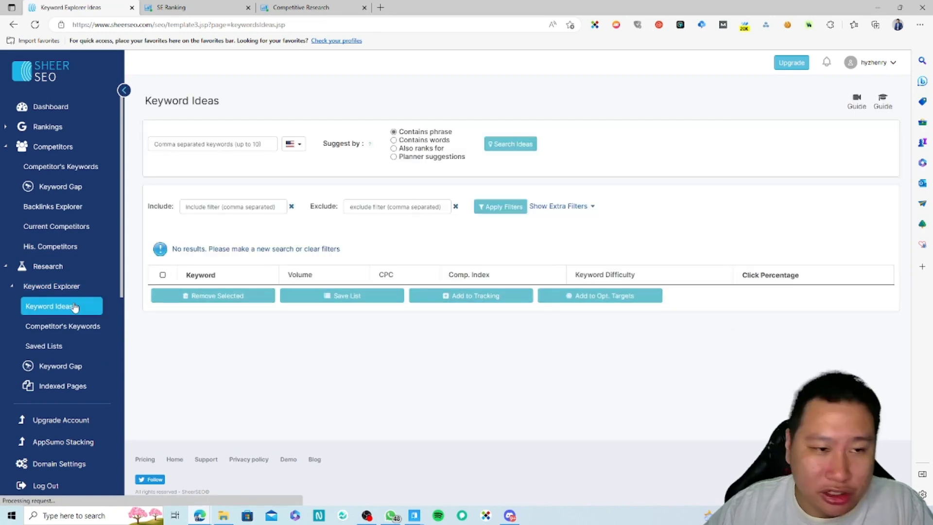
# - Enter "virtual assistant" as the seed keyword for keyword ideas, with the United States as the target country
pyautogui.click(294, 144)
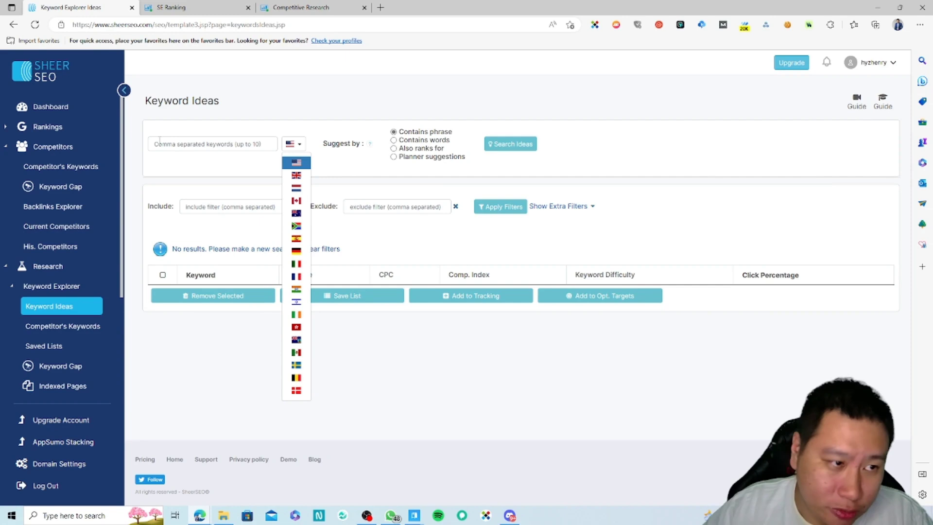
pyautogui.click(167, 157)
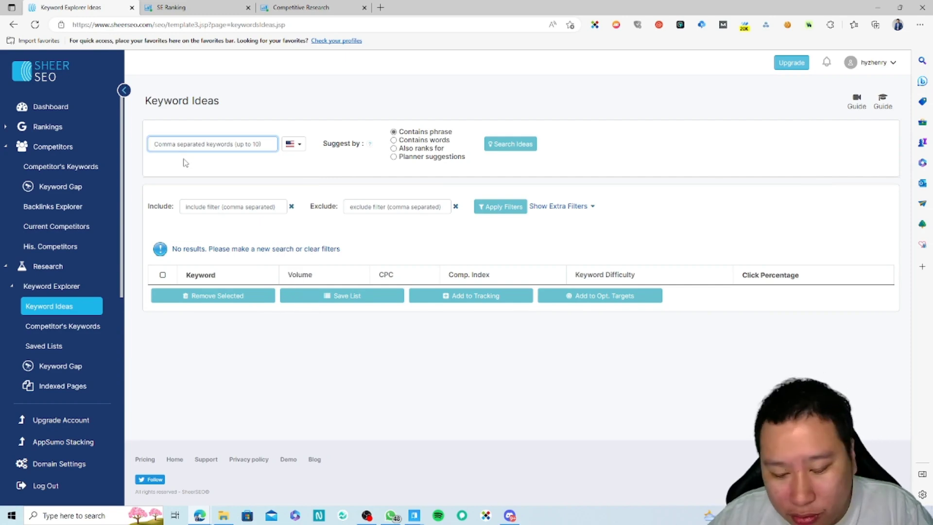
pyautogui.write('virtual assistant')
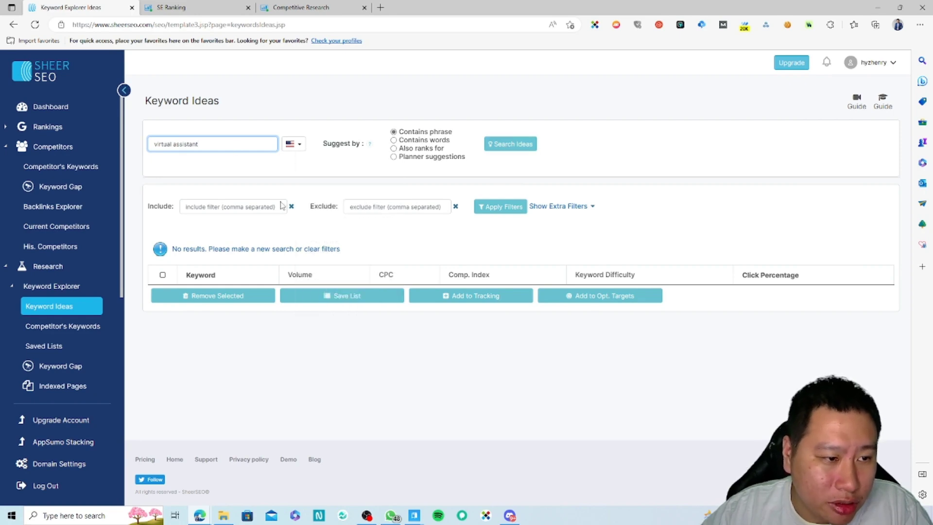
pyautogui.click(309, 154)
pyautogui.click(293, 144)
pyautogui.click(296, 169)
pyautogui.doubleClick(236, 147)
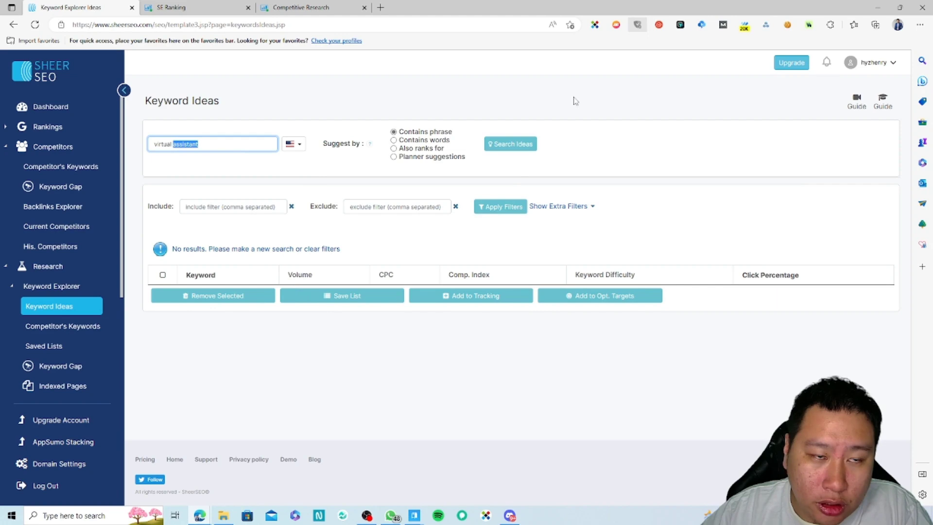
# - Try the different keyword suggestion methods, including Also ranks for and Planner suggestions, and return to Contains phrase
pyautogui.click(393, 140)
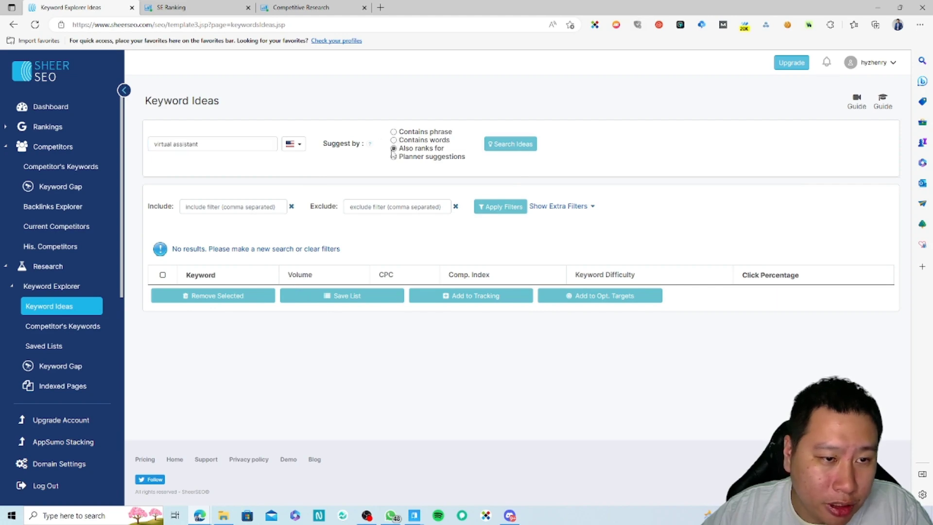
pyautogui.click(394, 132)
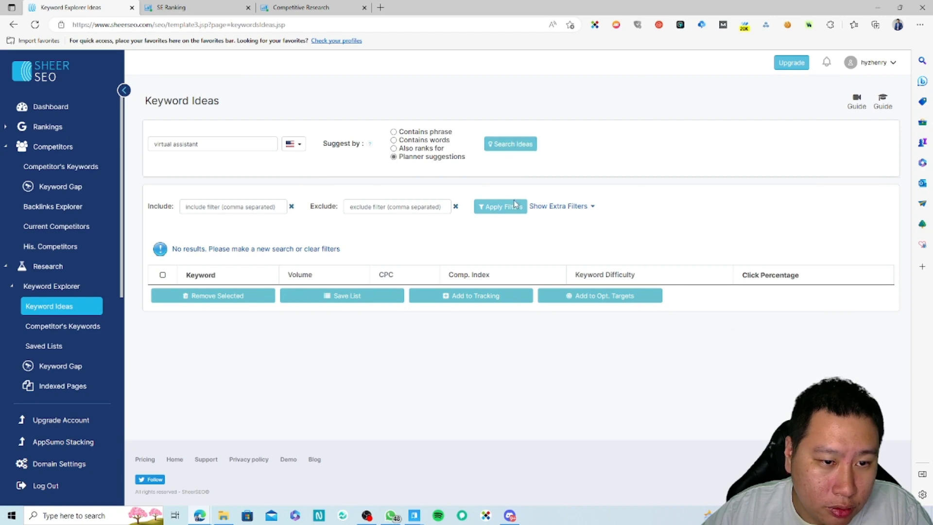
pyautogui.click(394, 132)
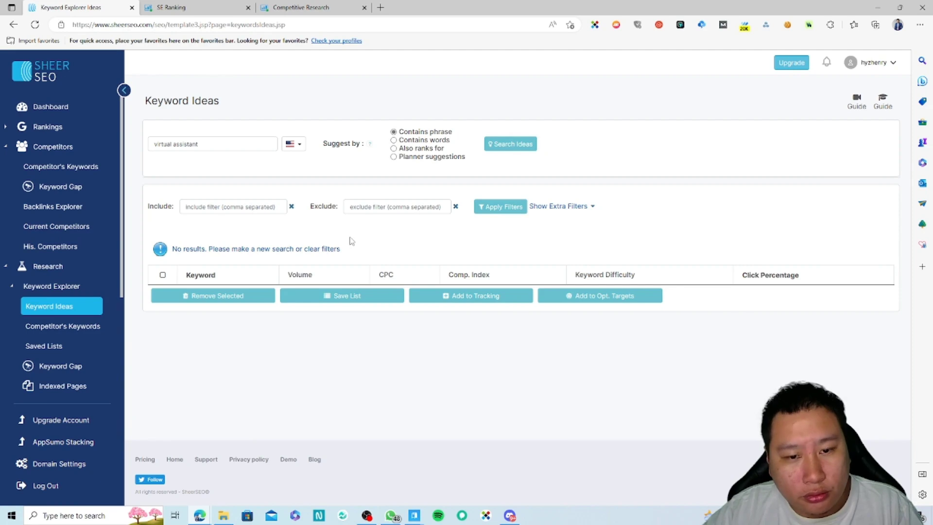
# - Show the extra filters for volume, CPC, word count, keyword difficulty and competition index
pyautogui.click(559, 207)
pyautogui.click(558, 207)
pyautogui.click(558, 207)
# - Set the keyword ideas search to the United Kingdom and its suggestion method to Planner suggestions
pyautogui.click(256, 142)
pyautogui.click(293, 144)
pyautogui.click(299, 181)
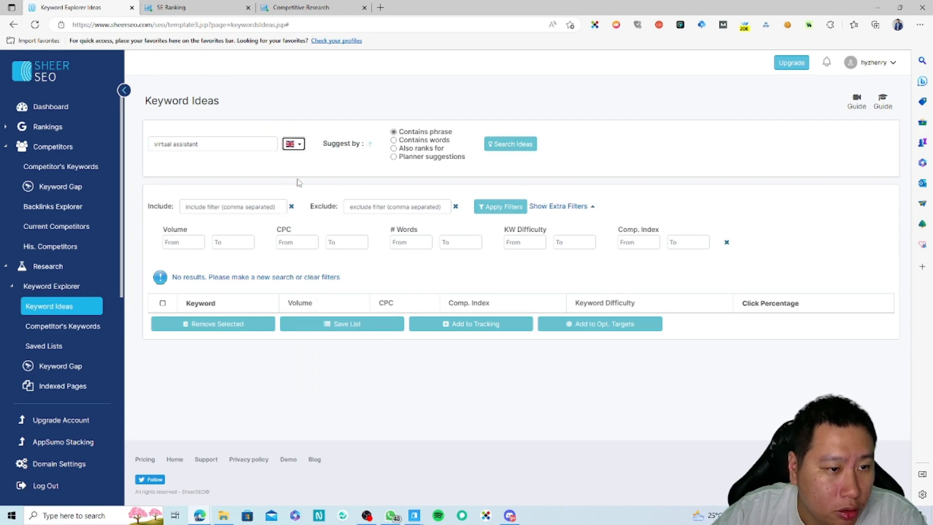
pyautogui.click(394, 156)
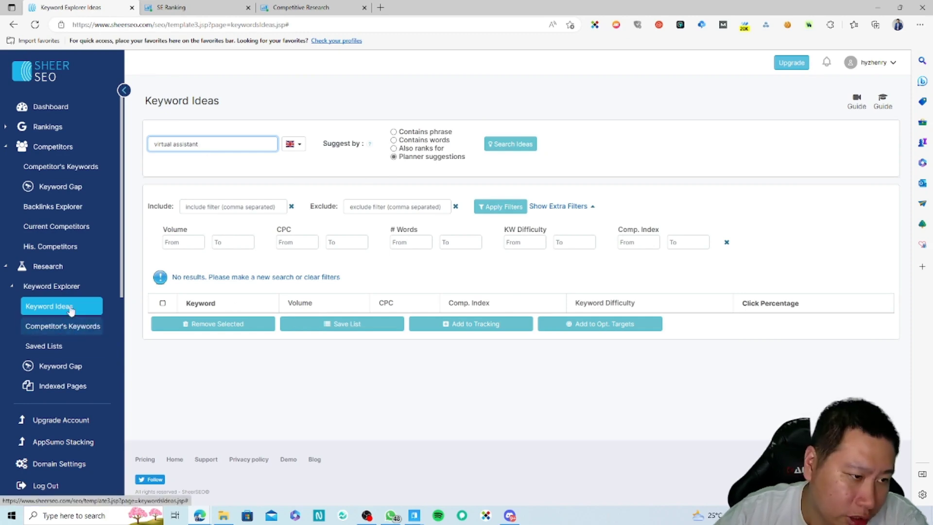
# - Open the Keyword Explorer's Competitor's Keywords tool and look over its domain, country and filter options
pyautogui.click(73, 326)
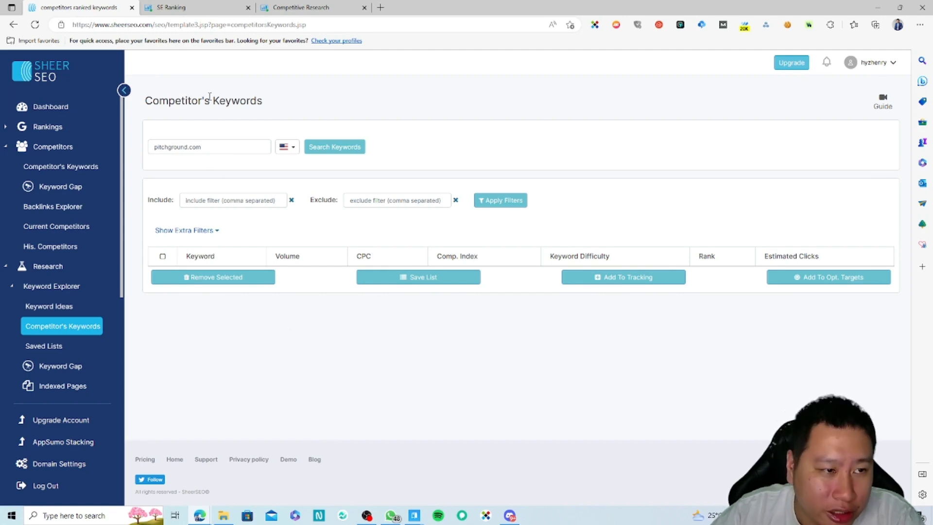
pyautogui.moveTo(159, 101); pyautogui.dragTo(226, 101)
pyautogui.click(231, 144)
pyautogui.click(292, 147)
pyautogui.click(292, 146)
pyautogui.click(396, 200)
pyautogui.click(487, 200)
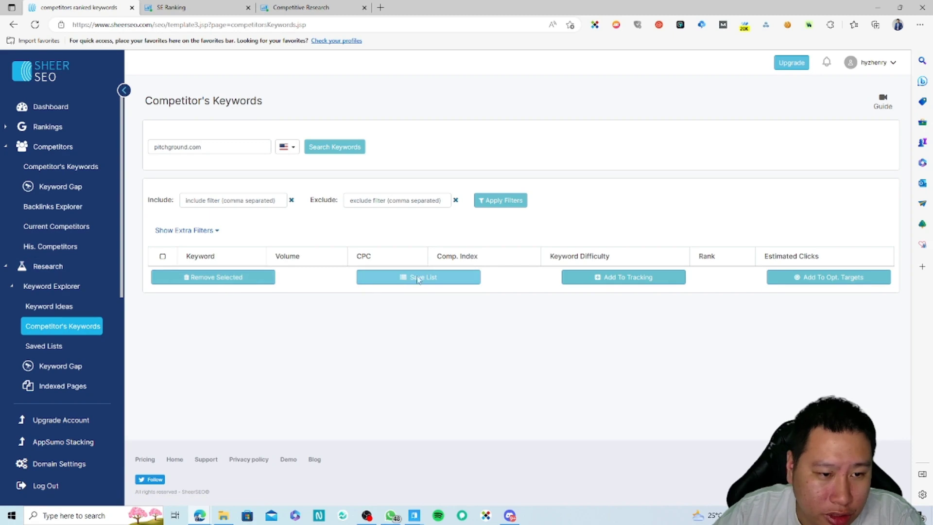
# - Open the Competitor's Keywords page under Competitors, and run a Keyword Gap search for decisivemarketer.com without entering any competitor domains
pyautogui.click(65, 167)
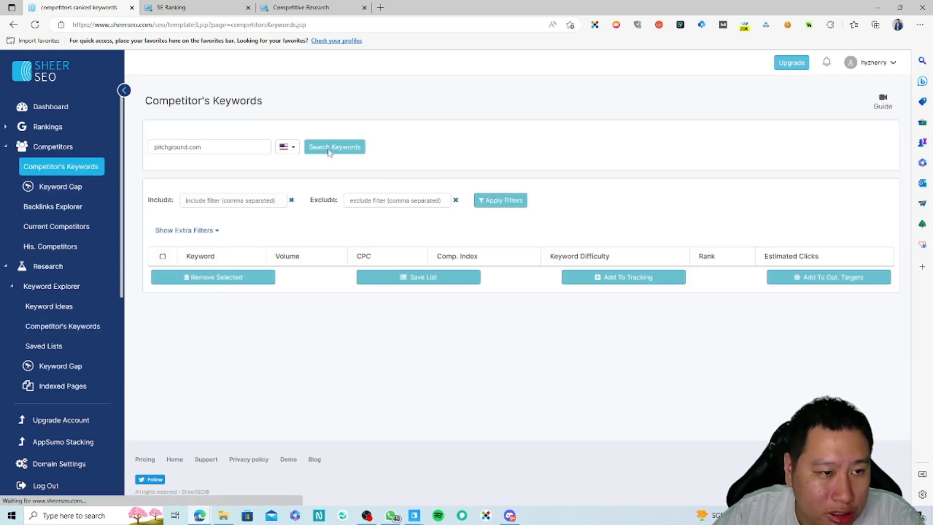
pyautogui.click(55, 132)
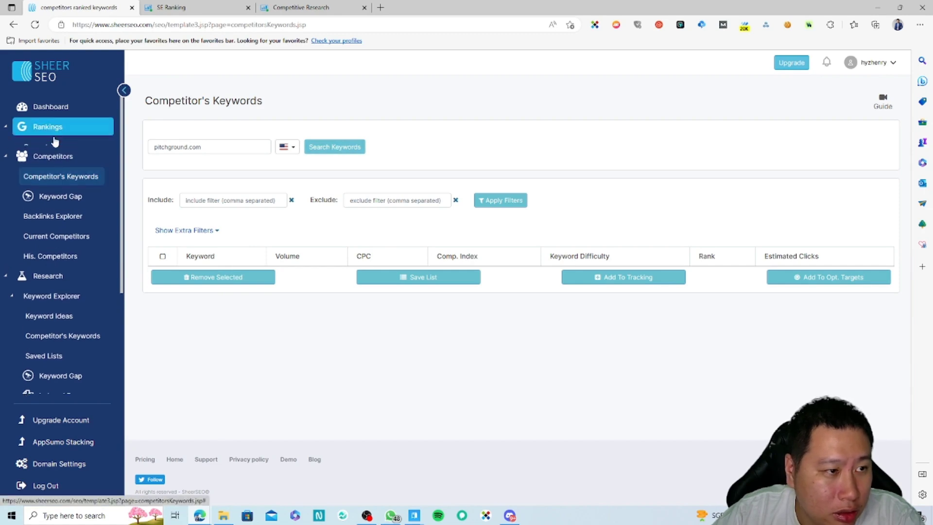
pyautogui.click(71, 208)
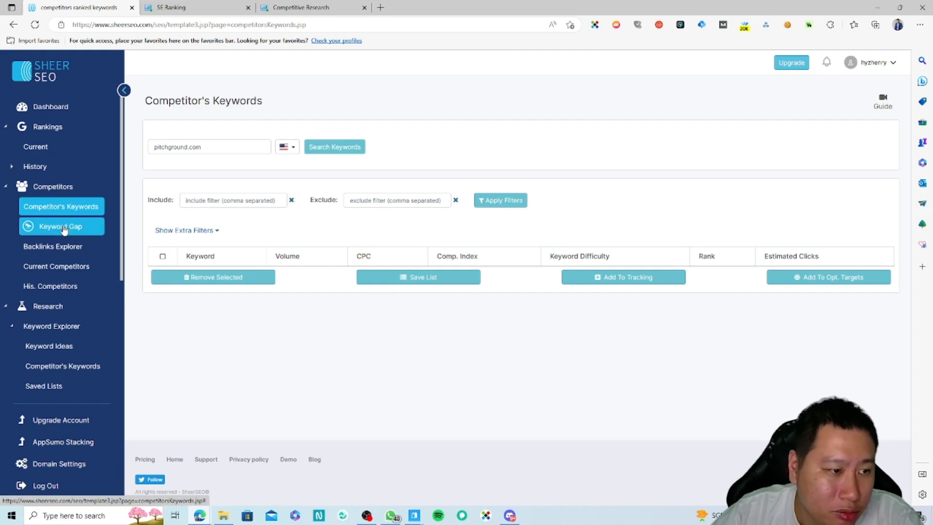
pyautogui.click(63, 229)
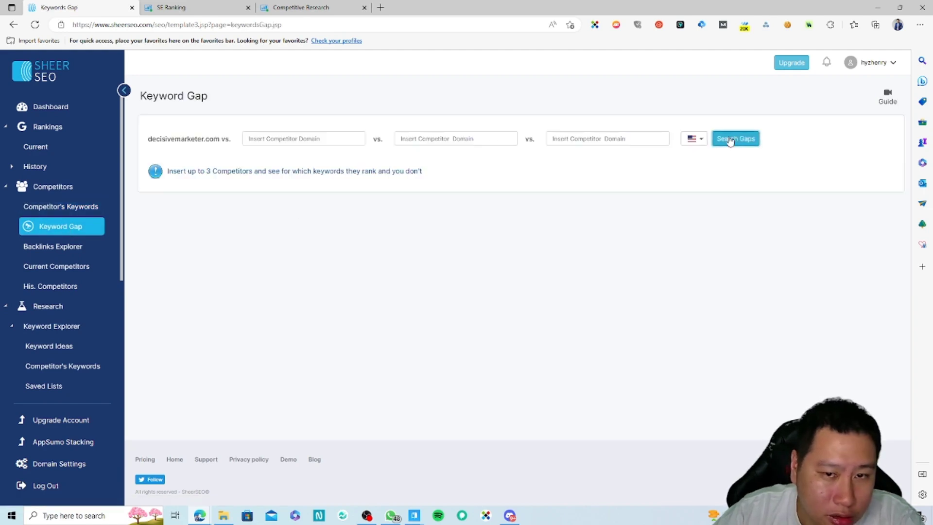
pyautogui.click(731, 141)
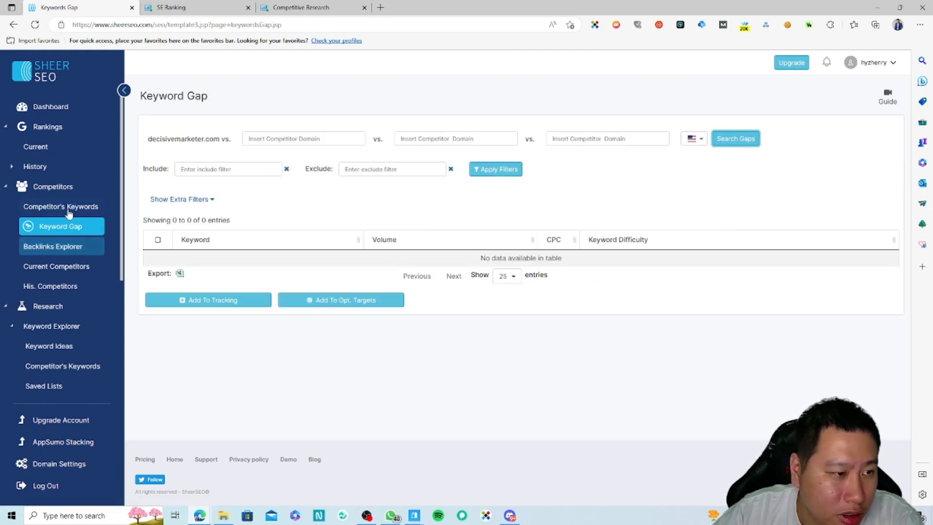
# - Look at the Competitor's Keywords page again and view the pitchground.com report in Backlinks Explorer
pyautogui.click(68, 211)
pyautogui.click(234, 148)
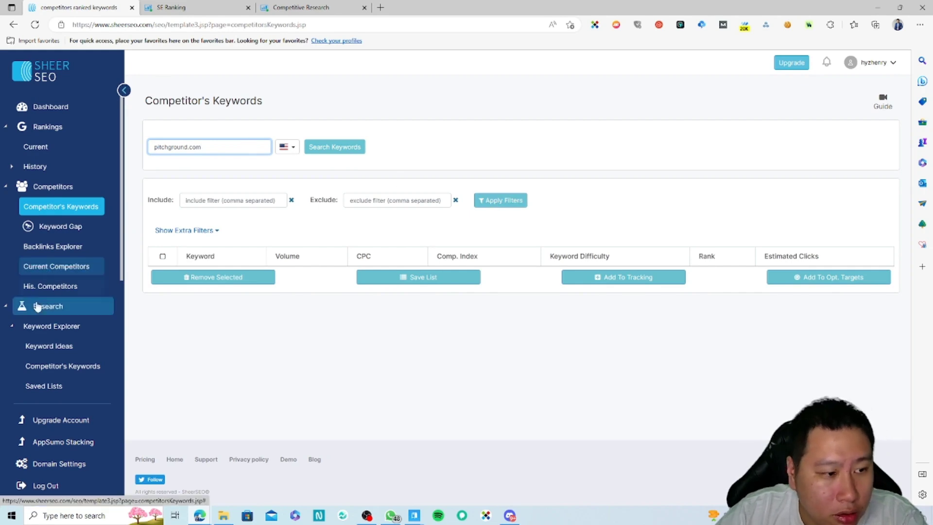
pyautogui.click(51, 326)
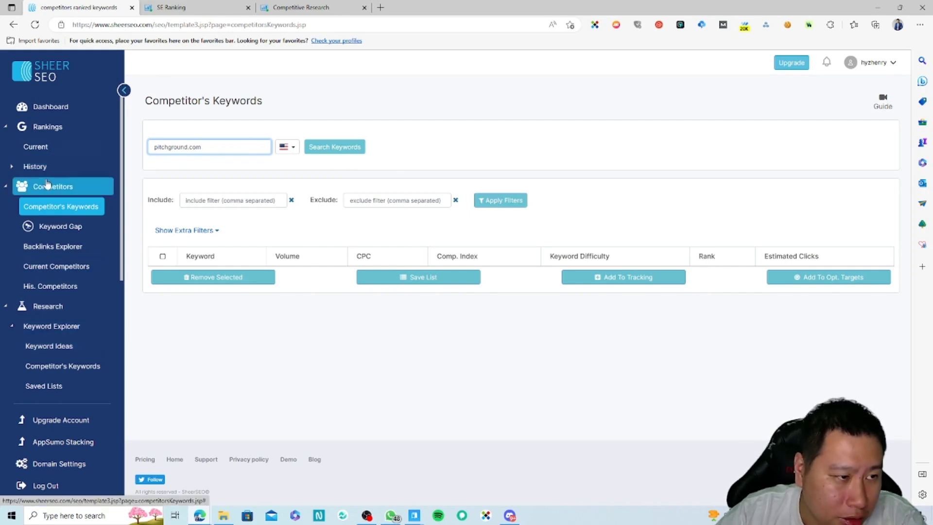
pyautogui.click(84, 246)
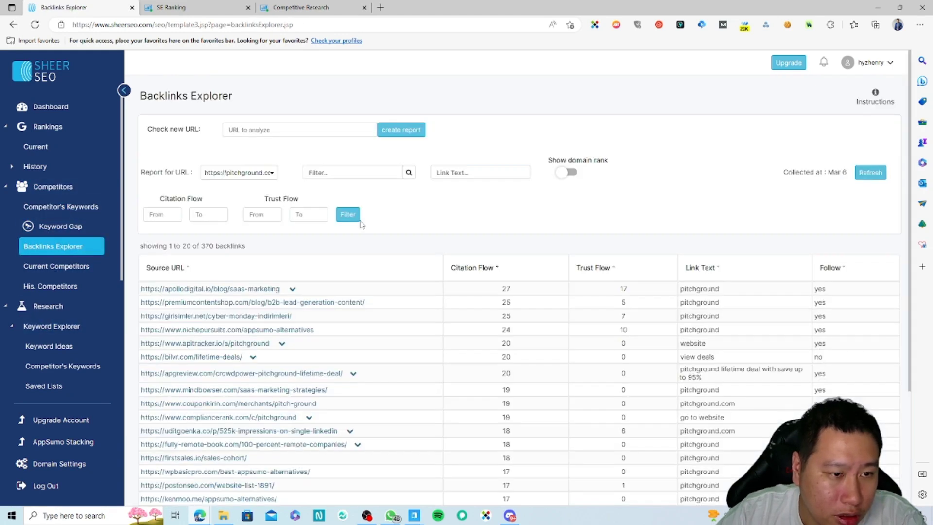
# - Try to search for the keywords pitchground.com ranks for in the Competitor's Keywords tool, and reopen the tool
pyautogui.click(67, 208)
pyautogui.click(239, 151)
pyautogui.press('BackSpace')
pyautogui.press('BackSpace')
pyautogui.press('BackSpace')
pyautogui.press('BackSpace')
pyautogui.press('BackSpace')
pyautogui.press('BackSpace')
pyautogui.press('BackSpace')
pyautogui.press('BackSpace')
pyautogui.press('BackSpace')
pyautogui.press('BackSpace')
pyautogui.press('BackSpace')
pyautogui.press('BackSpace')
pyautogui.write('pitchground.com')
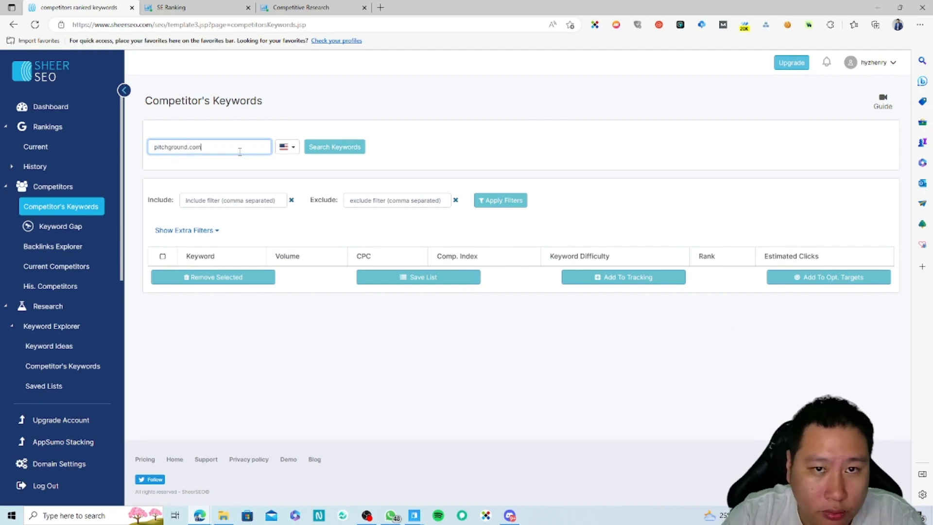
pyautogui.press('Return')
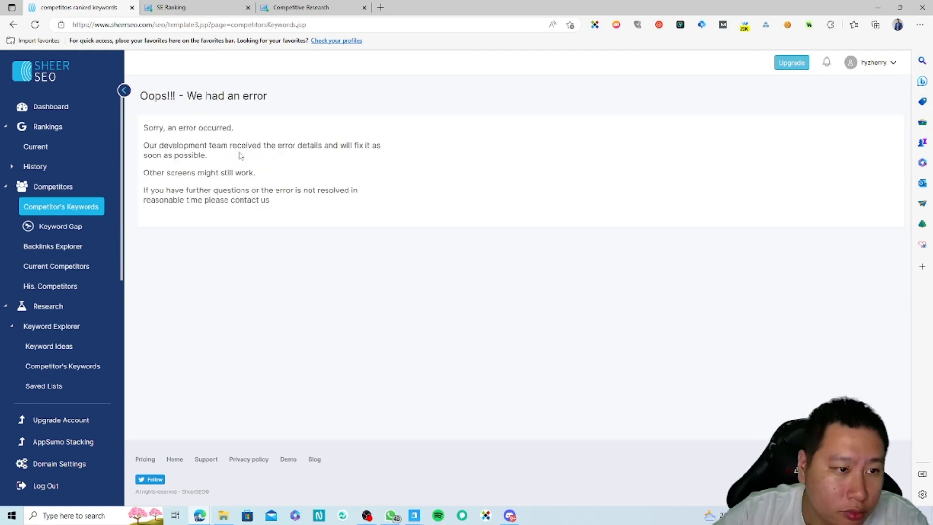
pyautogui.click(61, 213)
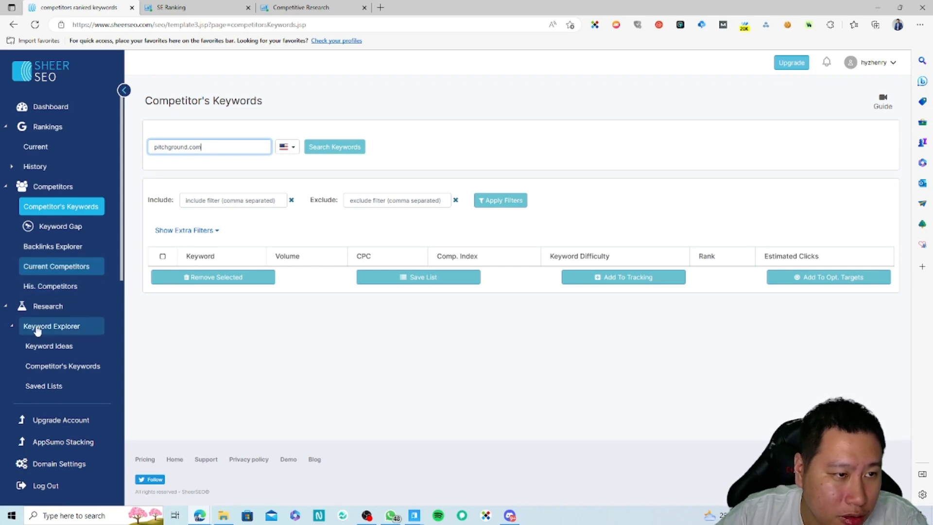
# - Run the Indexed Pages report for decisivemarketer.com from Aug 7, 2022 to Mar 5, 2023
pyautogui.scroll(-2, 57, 288)
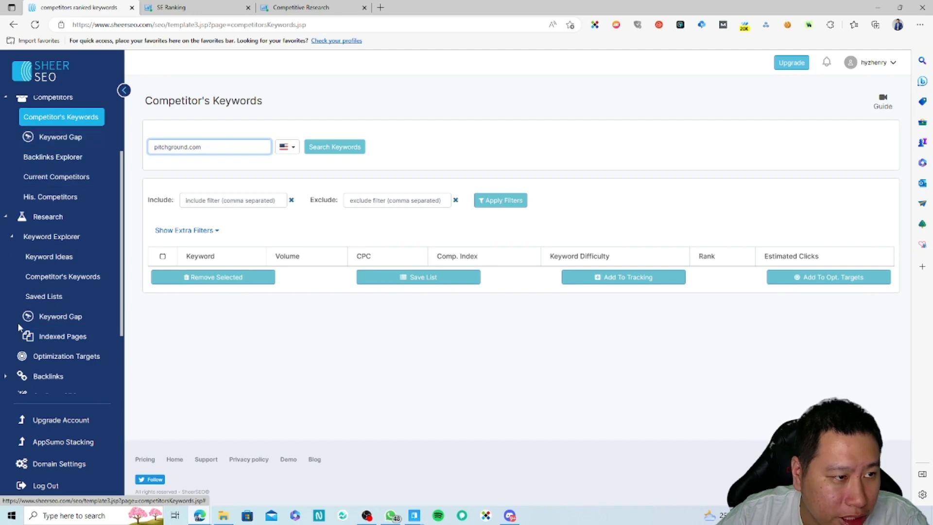
pyautogui.click(62, 340)
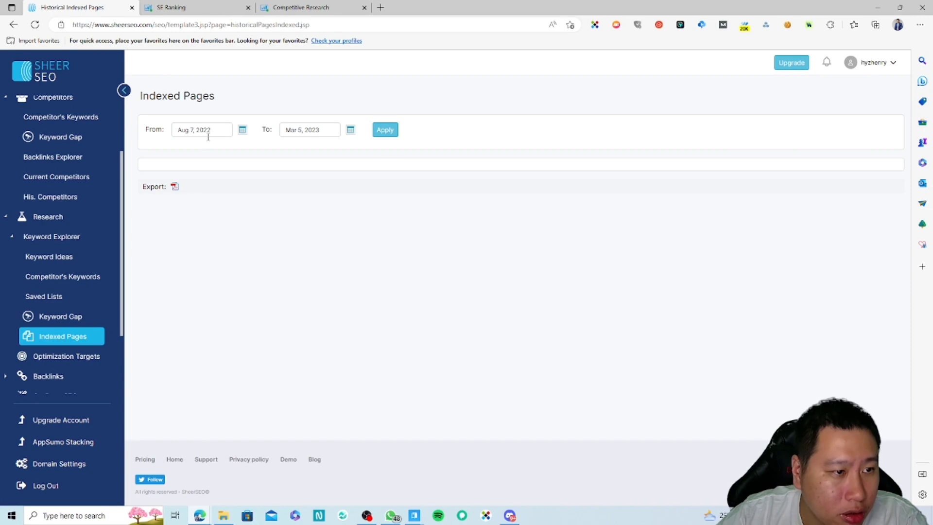
pyautogui.click(384, 130)
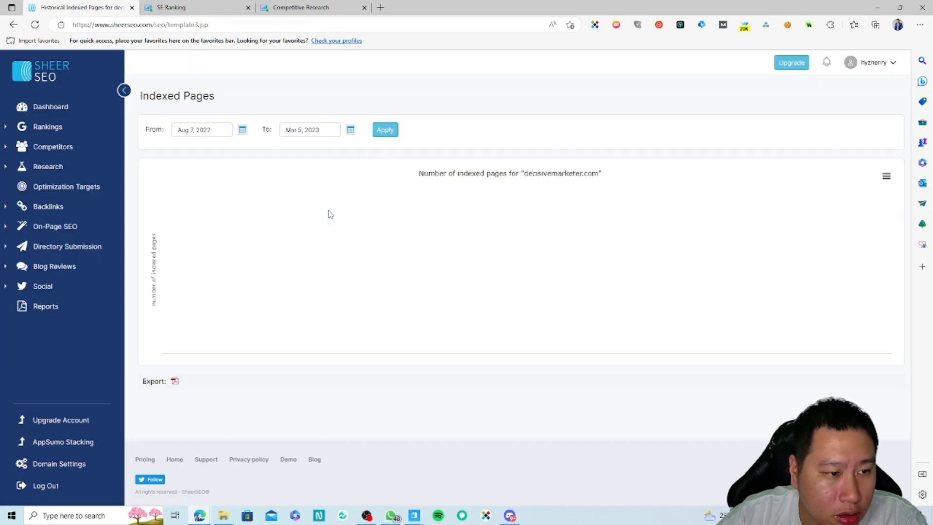
pyautogui.click(886, 176)
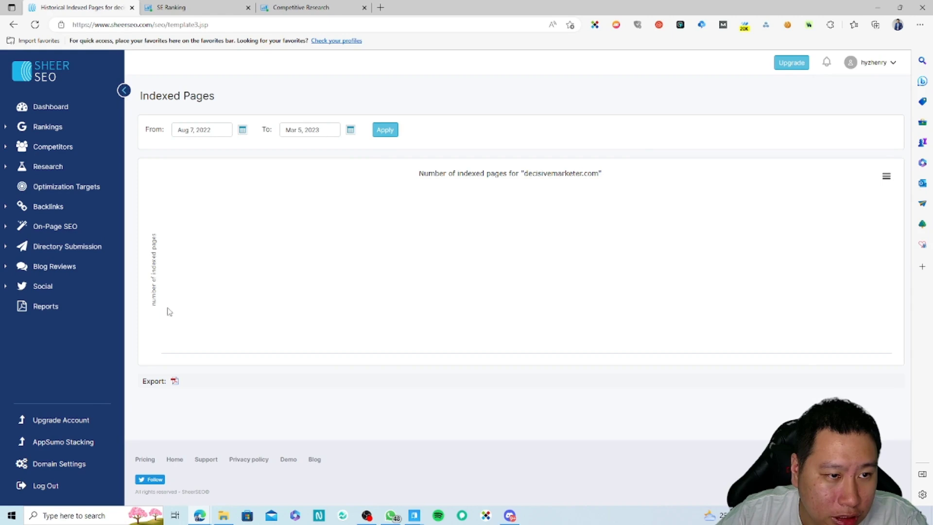
pyautogui.click(385, 130)
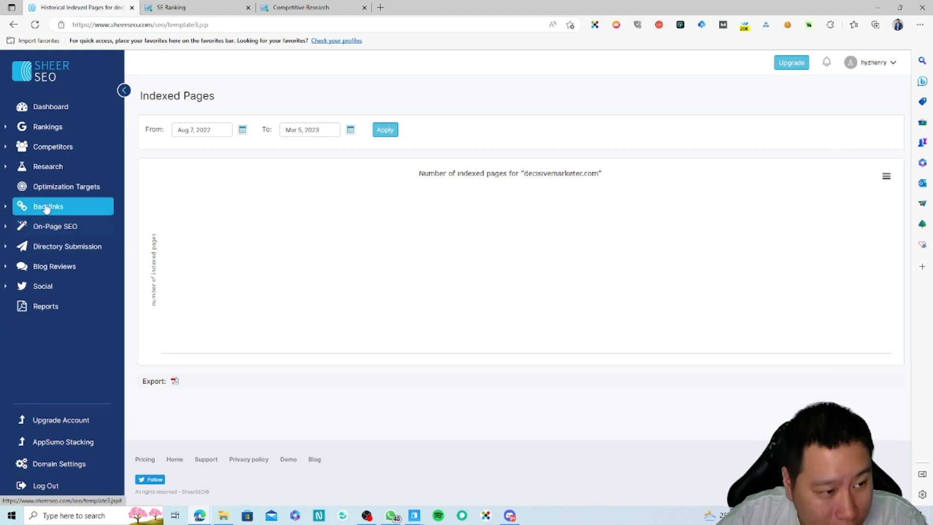
pyautogui.click(66, 208)
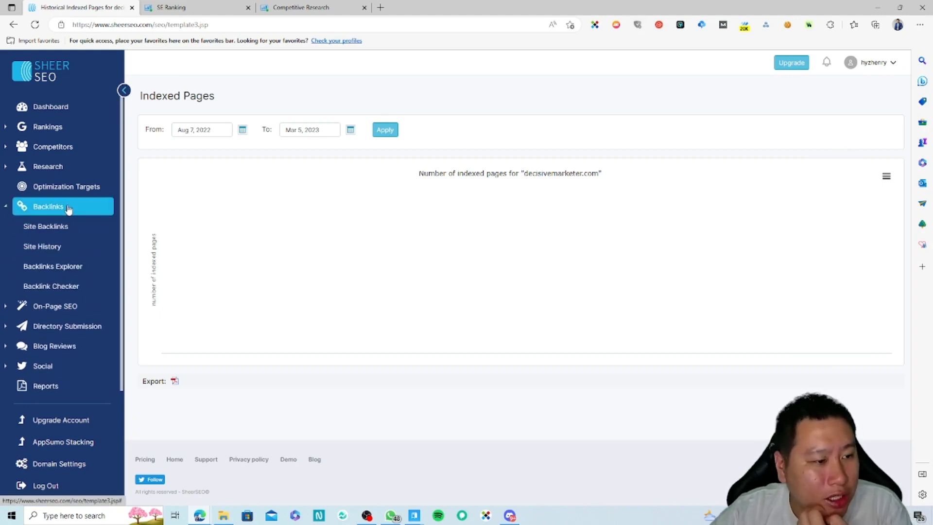
pyautogui.click(67, 208)
pyautogui.click(69, 167)
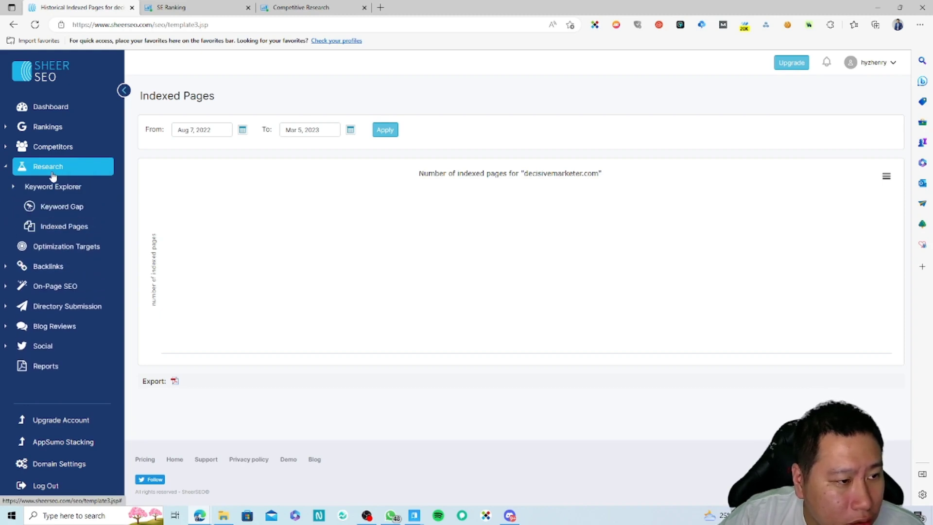
pyautogui.click(54, 166)
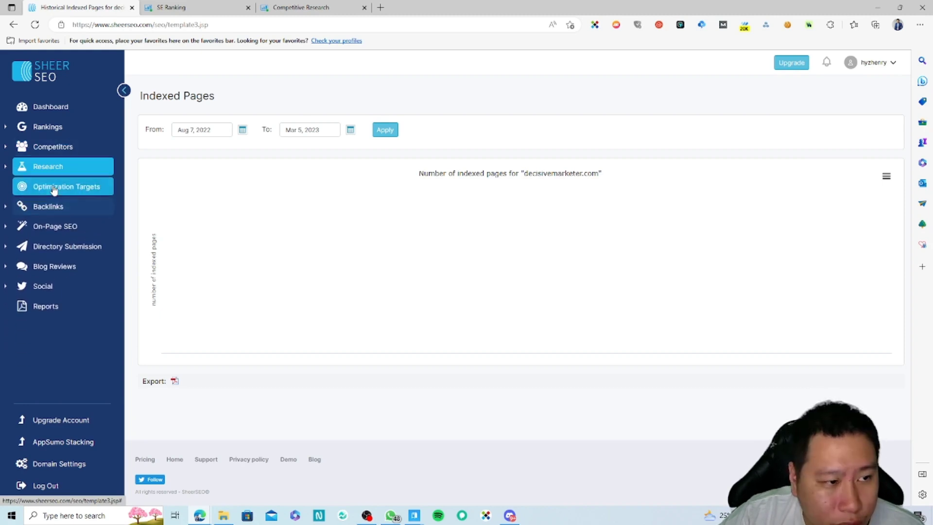
# - Search the Keyword Explorer's Keyword Ideas for "virtual assistant" in the United States, suggesting by Contains phrase
pyautogui.click(55, 167)
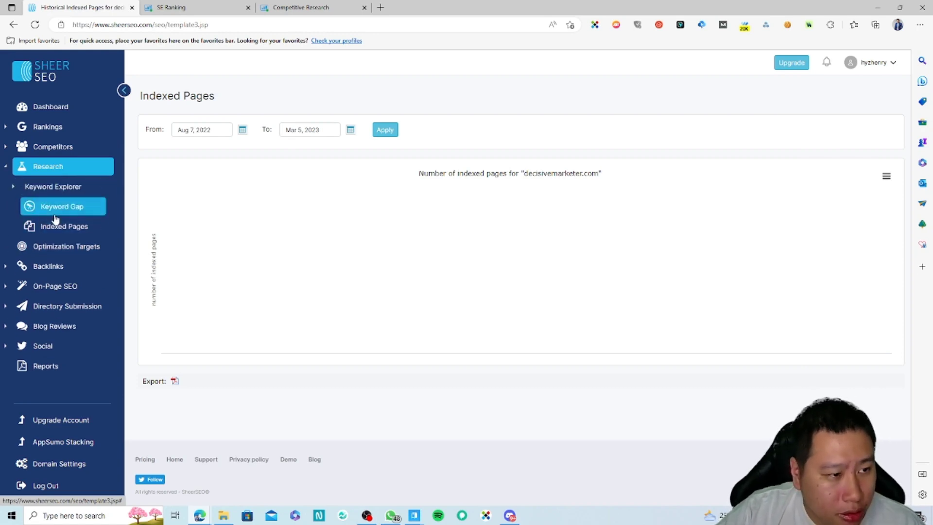
pyautogui.click(54, 186)
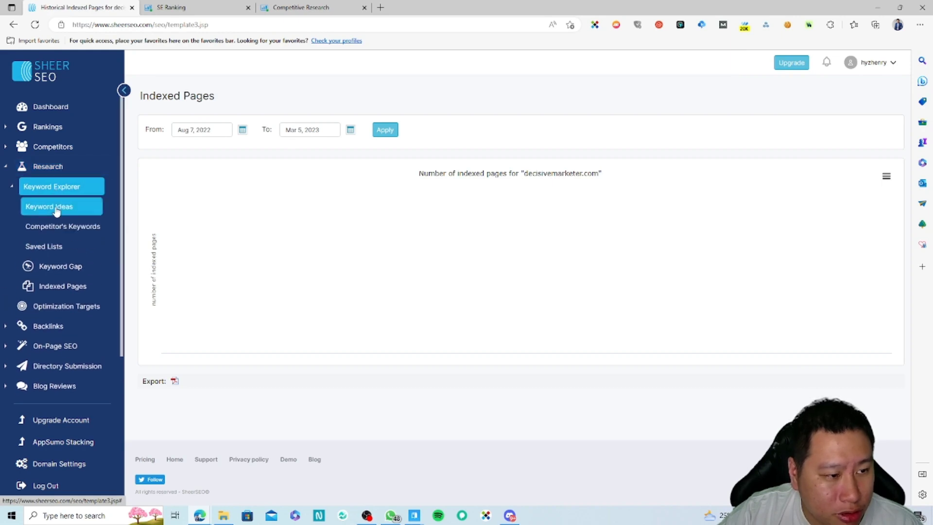
pyautogui.click(61, 210)
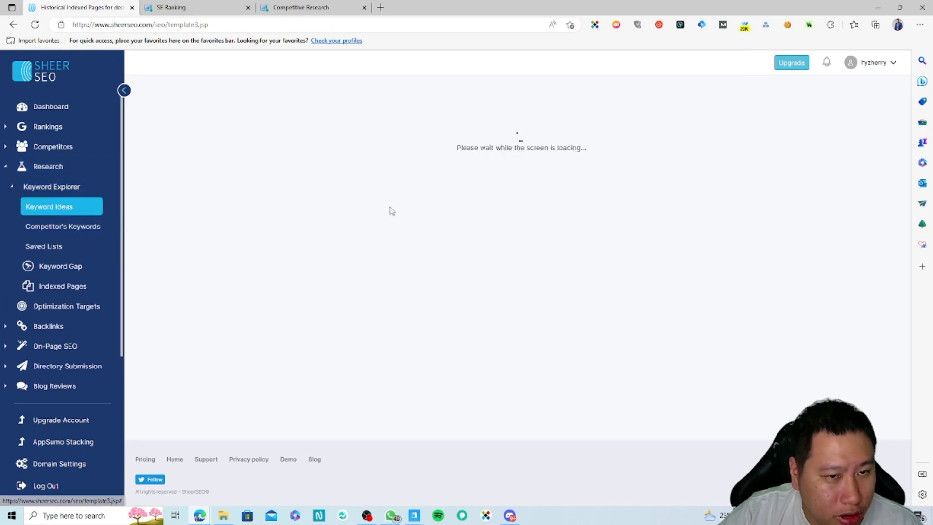
pyautogui.click(249, 146)
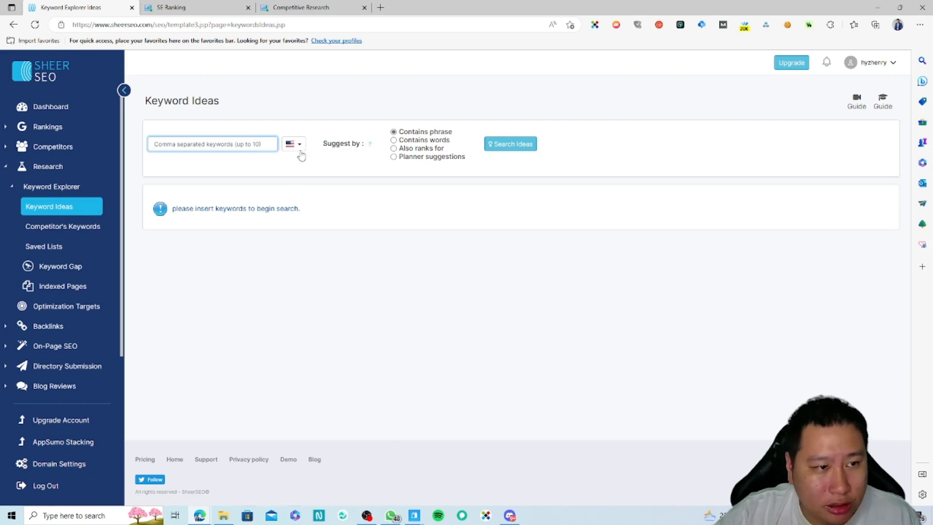
pyautogui.write('vir')
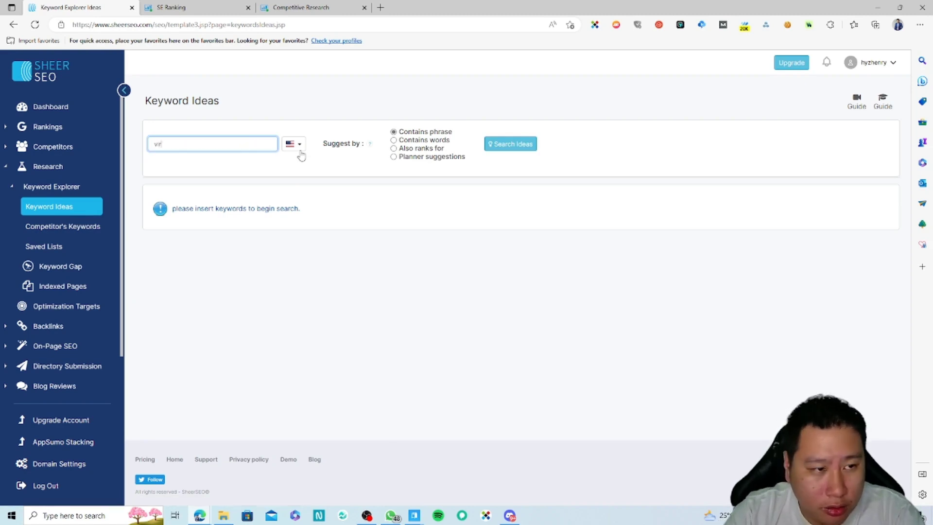
pyautogui.write('tual assistan')
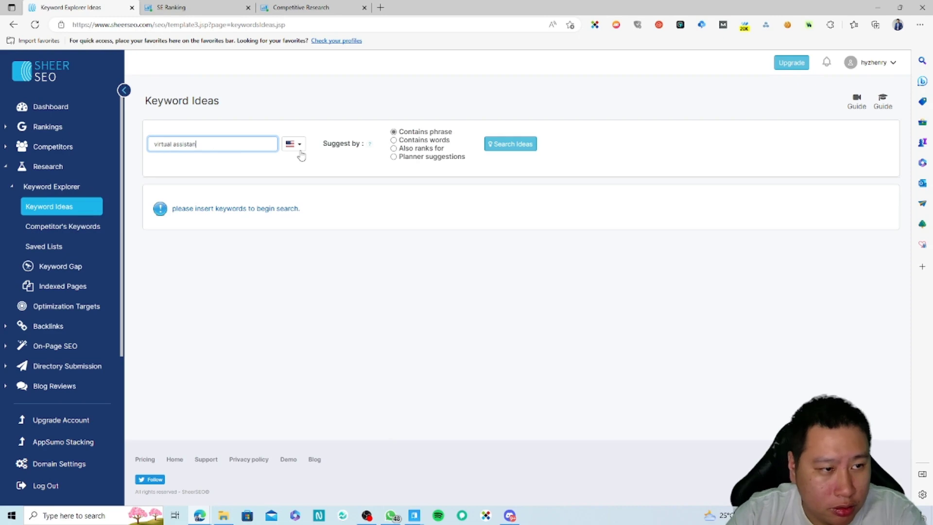
pyautogui.write('t')
pyautogui.click(512, 146)
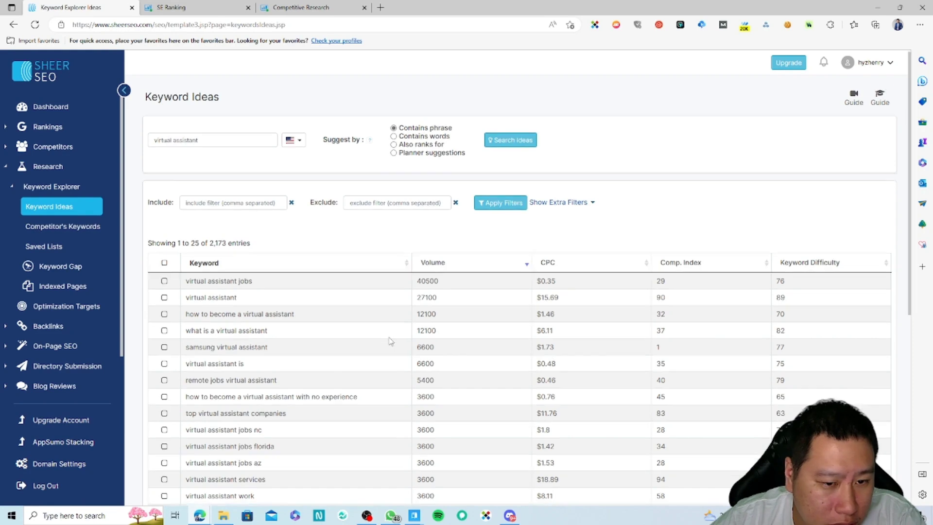
# - Look over the keyword ideas list and highlight the search volume of the exact keyword "virtual assistant"
pyautogui.scroll(-3, 402, 340)
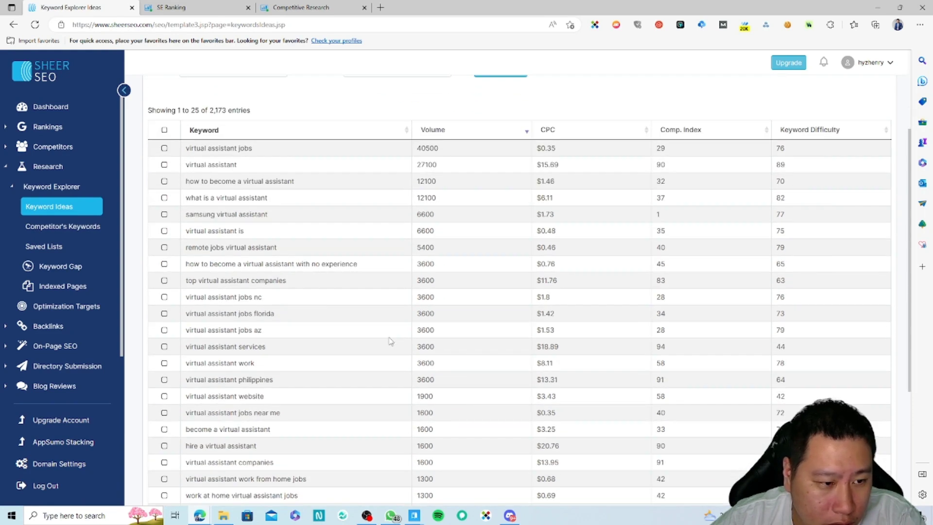
pyautogui.scroll(2, 388, 341)
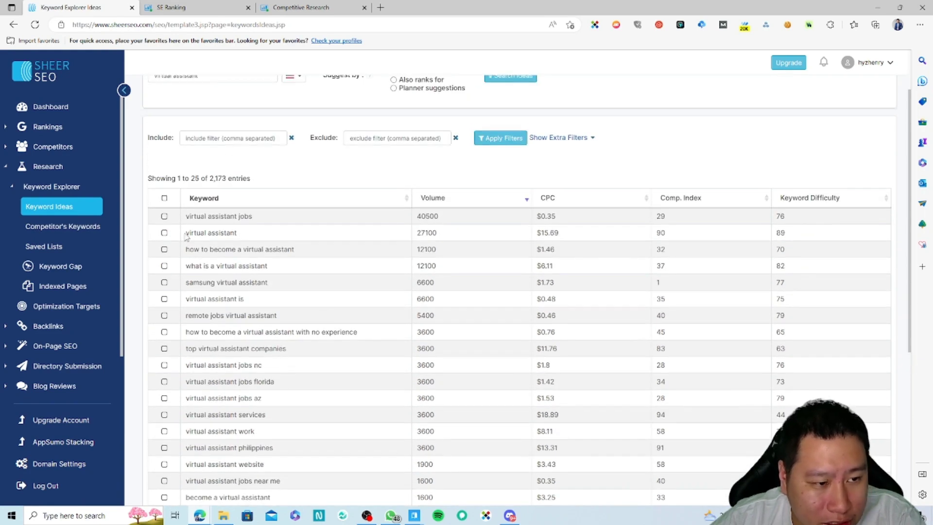
pyautogui.click(420, 233)
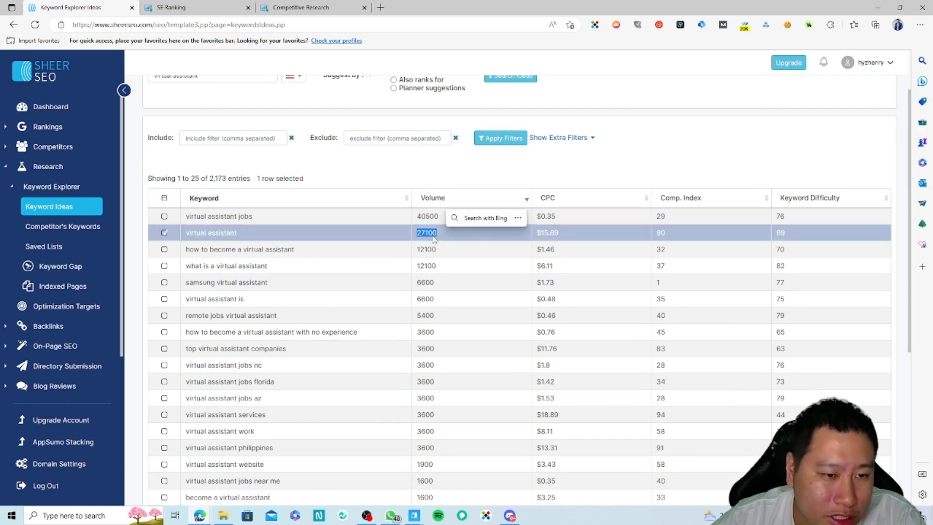
pyautogui.click(432, 232)
# - Switch to SE Ranking, analyze "virtual assistant" for the United States in Keyword Research, and return to SheerSEO's Keyword Ideas results
pyautogui.click(202, 5)
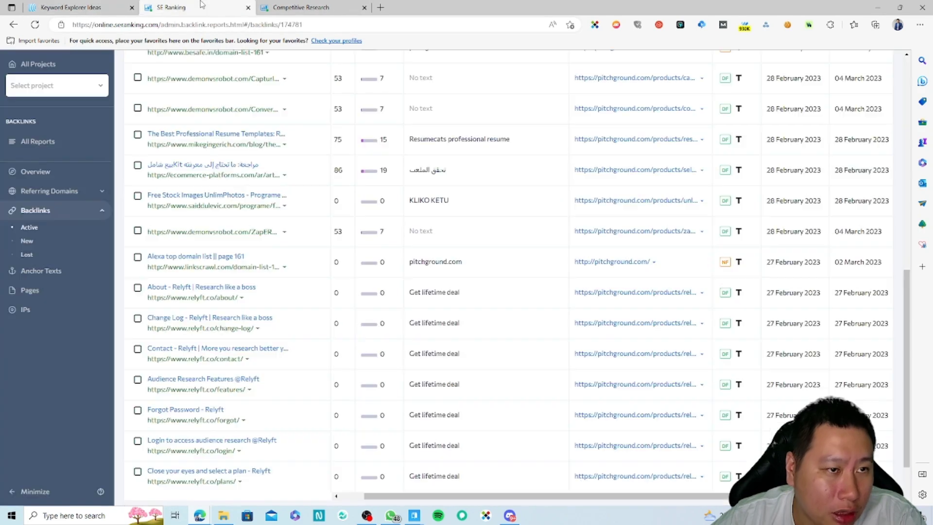
pyautogui.scroll(15, 315, 222)
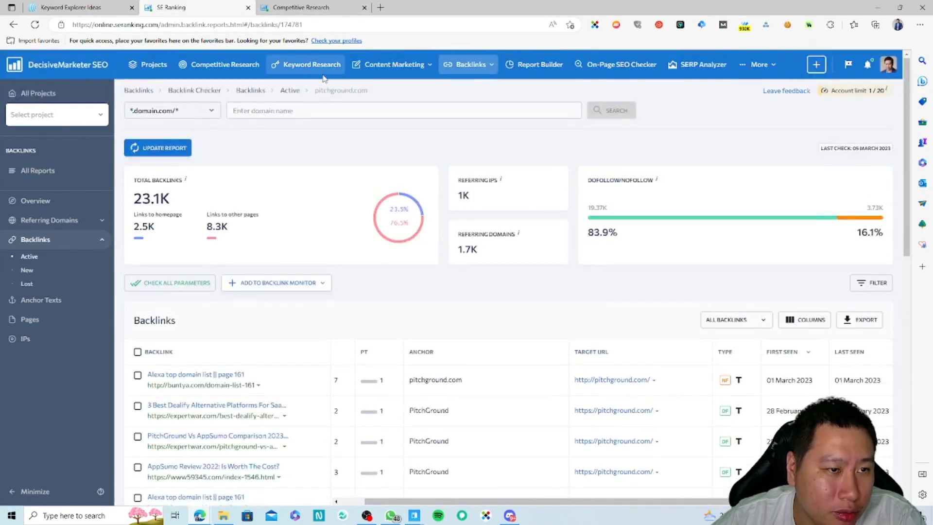
pyautogui.click(304, 70)
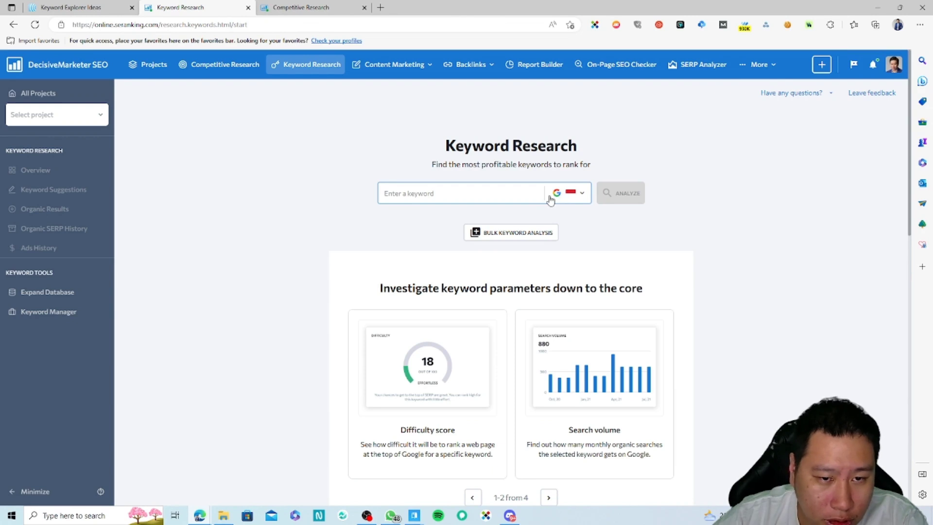
pyautogui.click(554, 196)
pyautogui.click(508, 250)
pyautogui.click(458, 191)
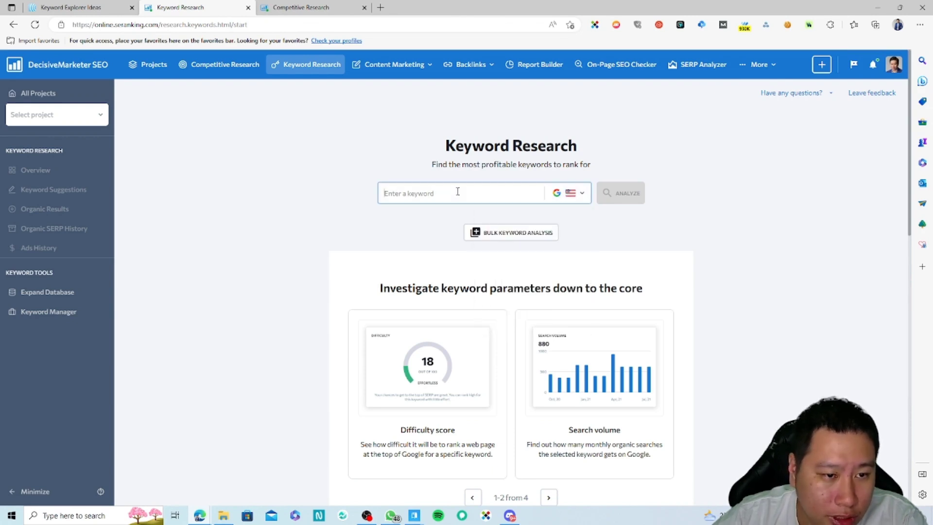
pyautogui.write('virtual assistant')
pyautogui.press('Return')
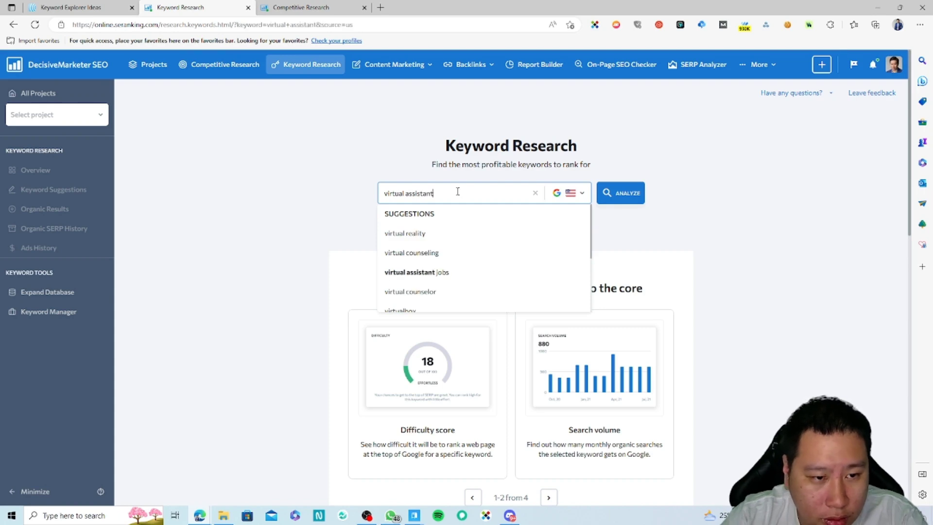
pyautogui.click(79, 7)
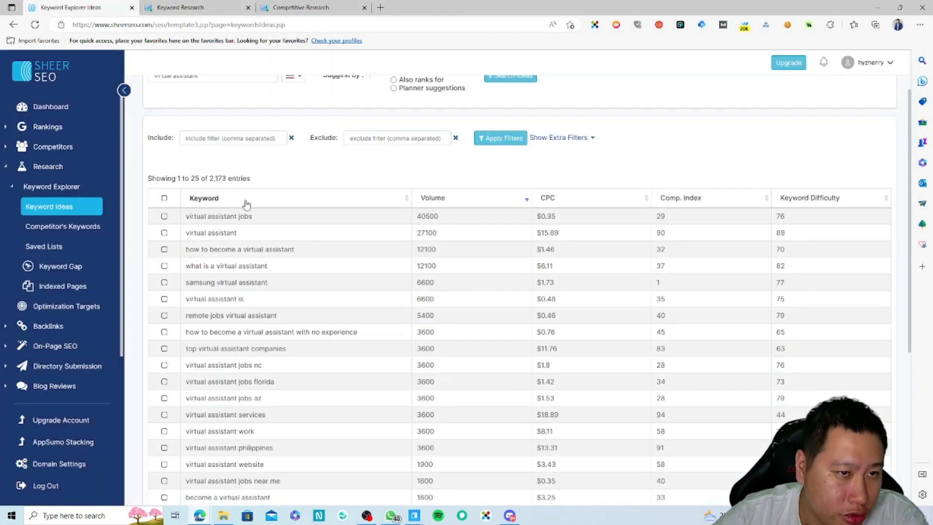
# - Compare search volumes for "virtual assistant" and related keywords between SheerSEO's Keyword Ideas and SE Ranking's Keyword Research overview
pyautogui.doubleClick(216, 233)
pyautogui.click(222, 233)
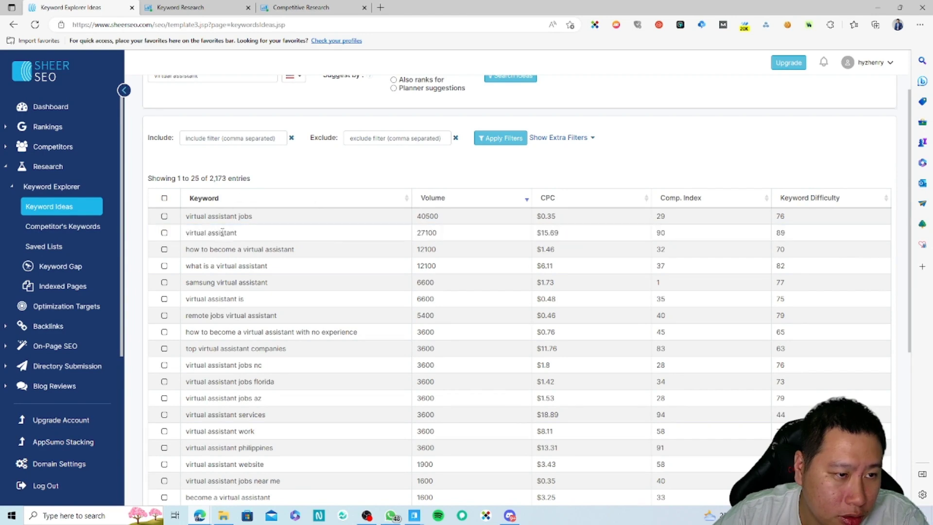
pyautogui.click(180, 7)
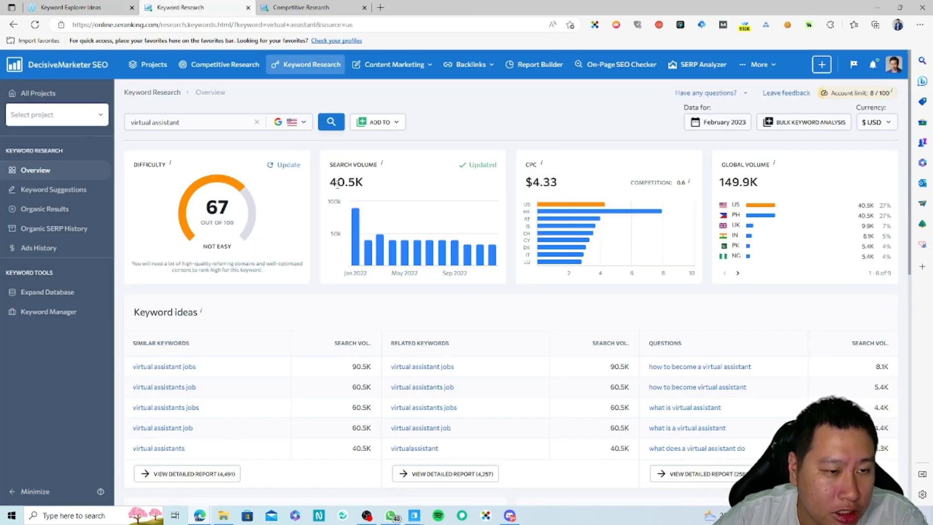
pyautogui.click(86, 6)
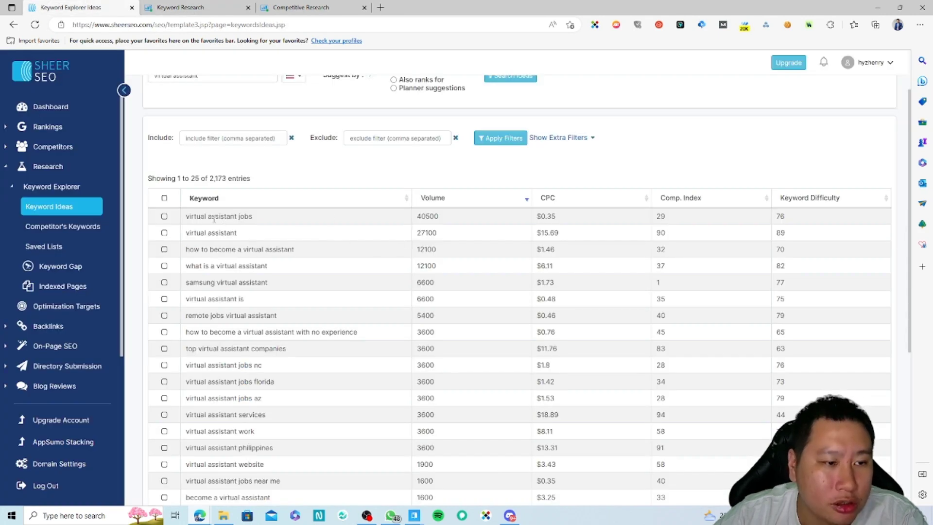
pyautogui.click(179, 7)
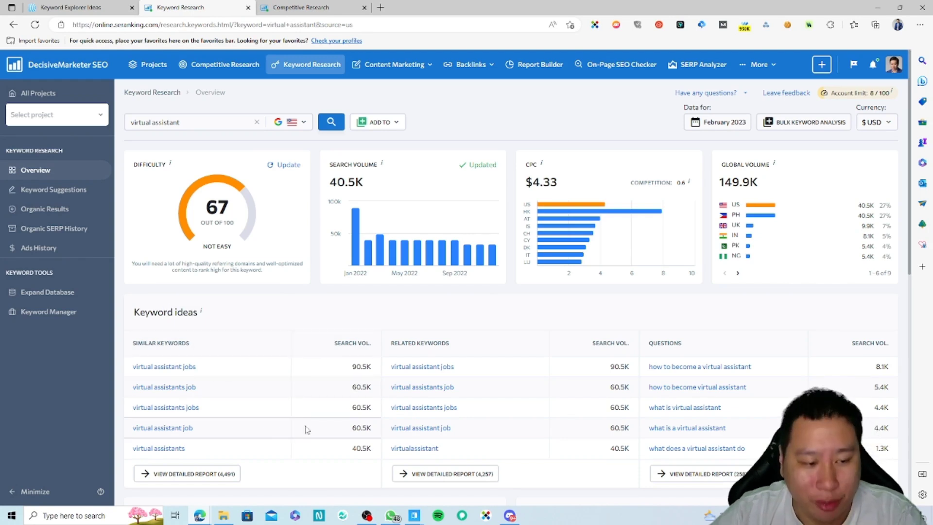
pyautogui.click(88, 4)
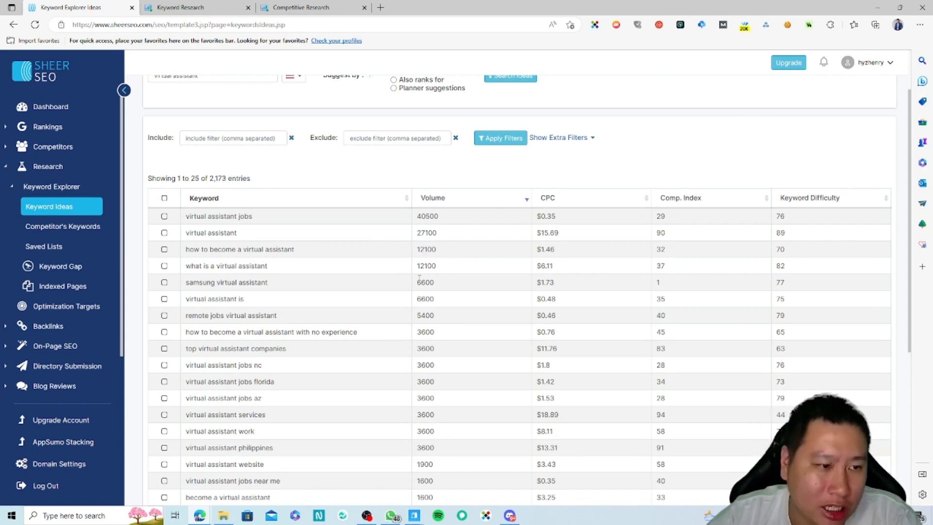
pyautogui.click(187, 5)
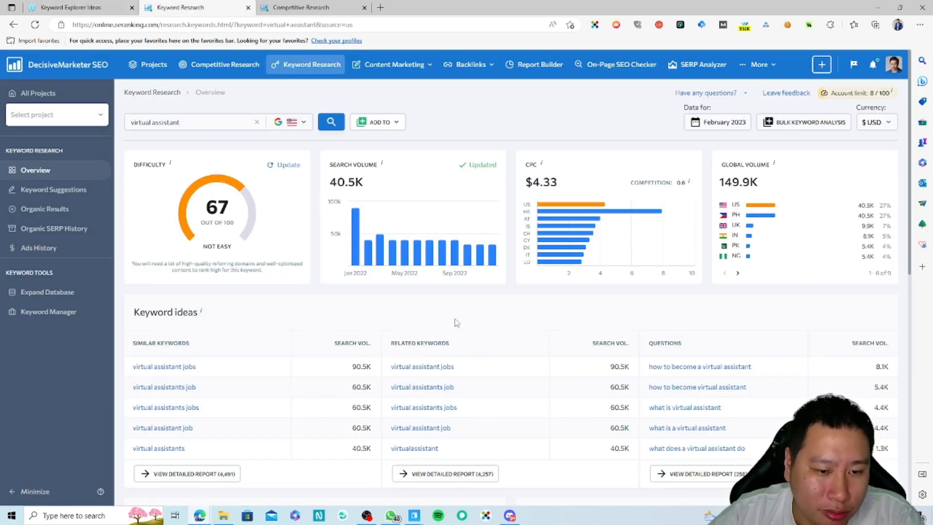
pyautogui.click(73, 7)
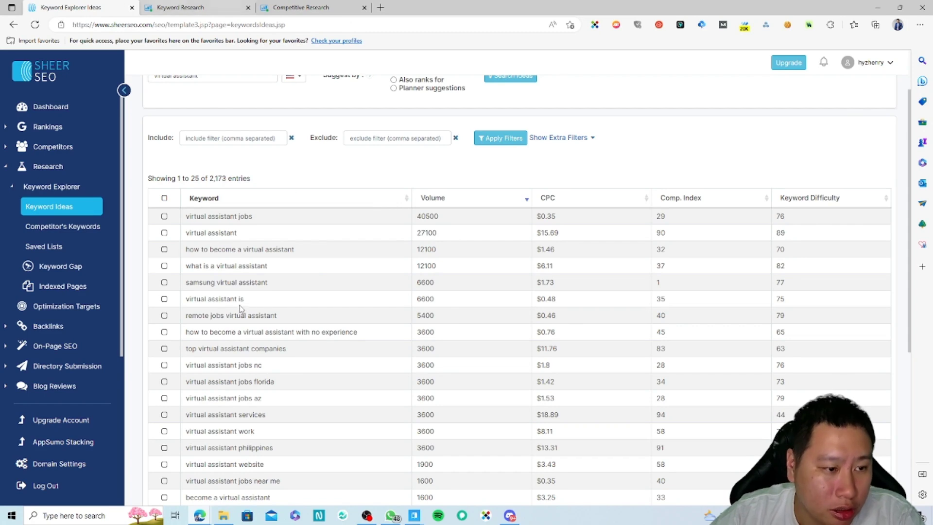
pyautogui.click(181, 8)
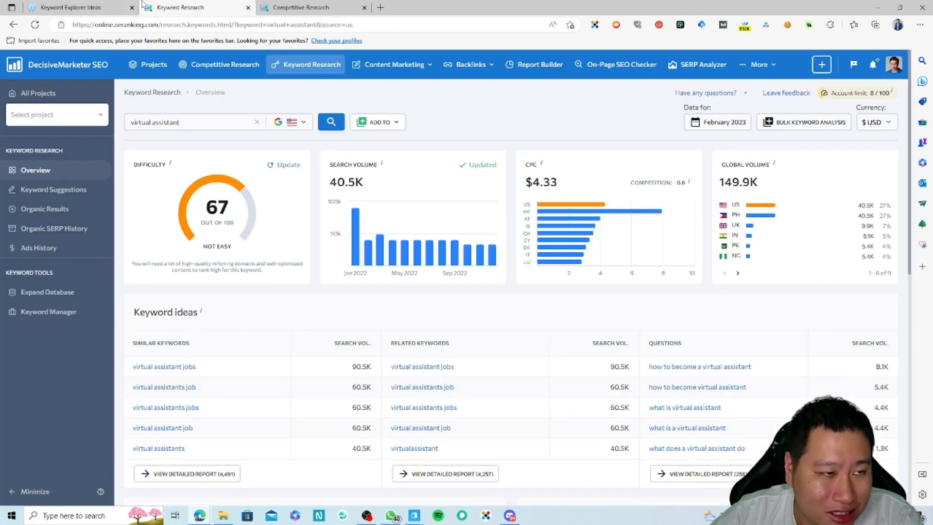
pyautogui.hotkey('ctrl', 'shift', 'Tab')
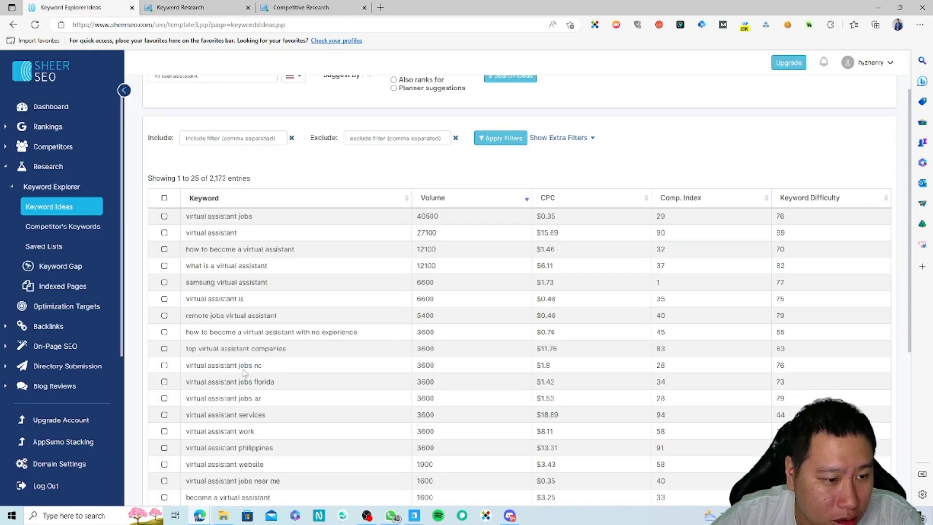
pyautogui.scroll(-4, 244, 373)
pyautogui.scroll(5, 230, 347)
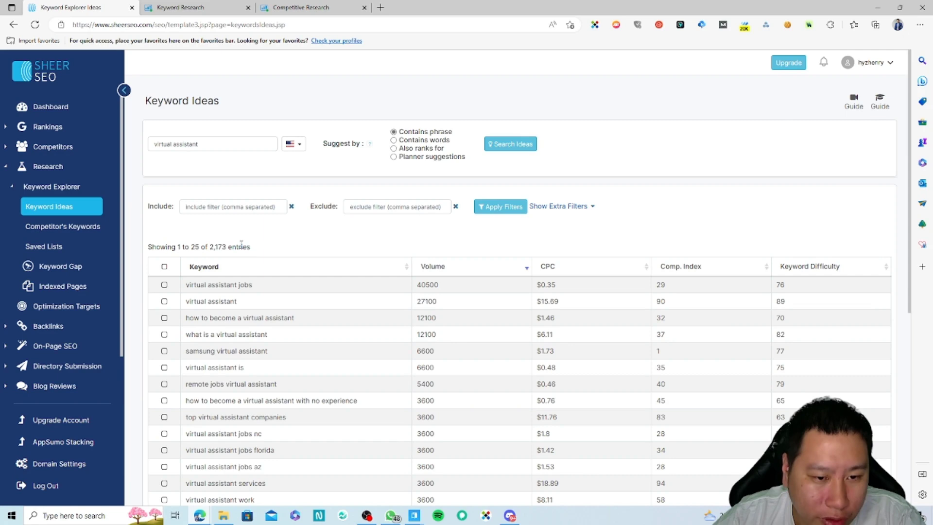
# - Compare the CPC of "virtual assistant" in SE Ranking with the CPC in SheerSEO's Keyword Ideas list
pyautogui.click(195, 8)
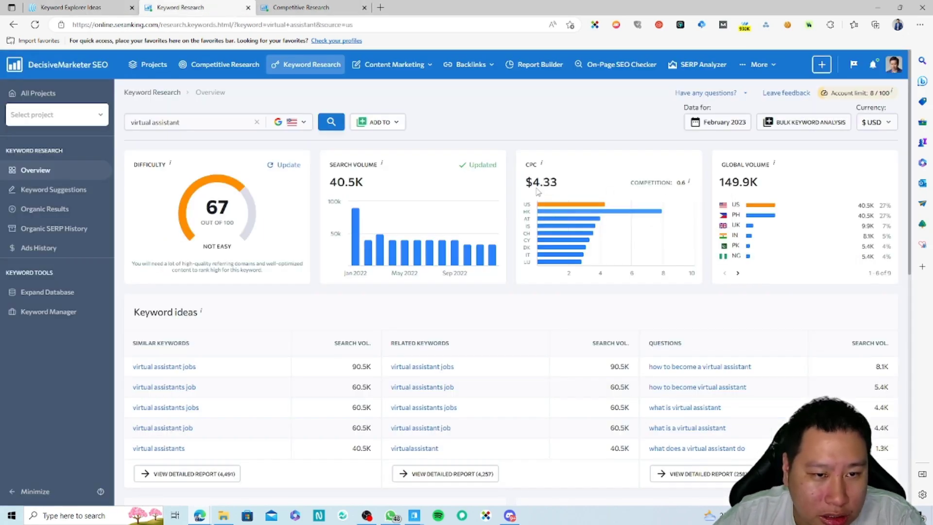
pyautogui.moveTo(533, 184); pyautogui.dragTo(576, 186)
pyautogui.click(575, 186)
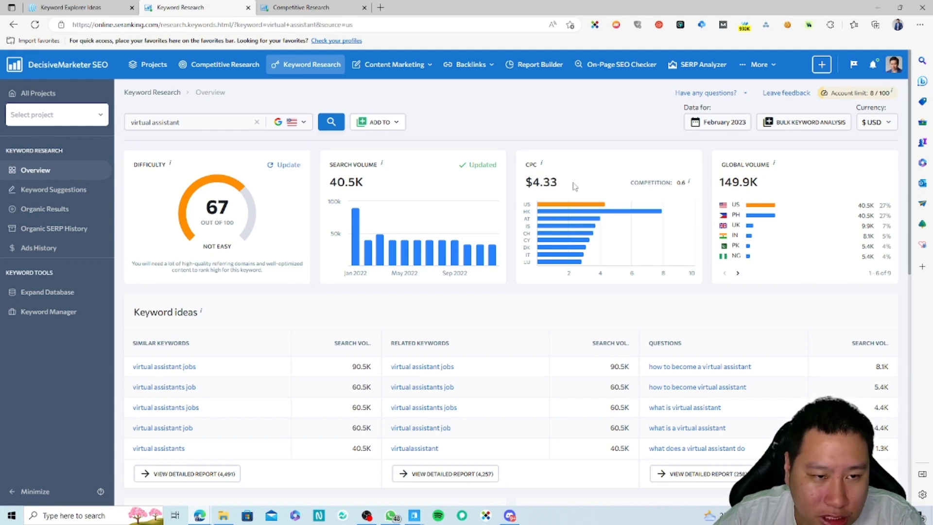
pyautogui.hotkey('ctrl', 'shift', 'Tab')
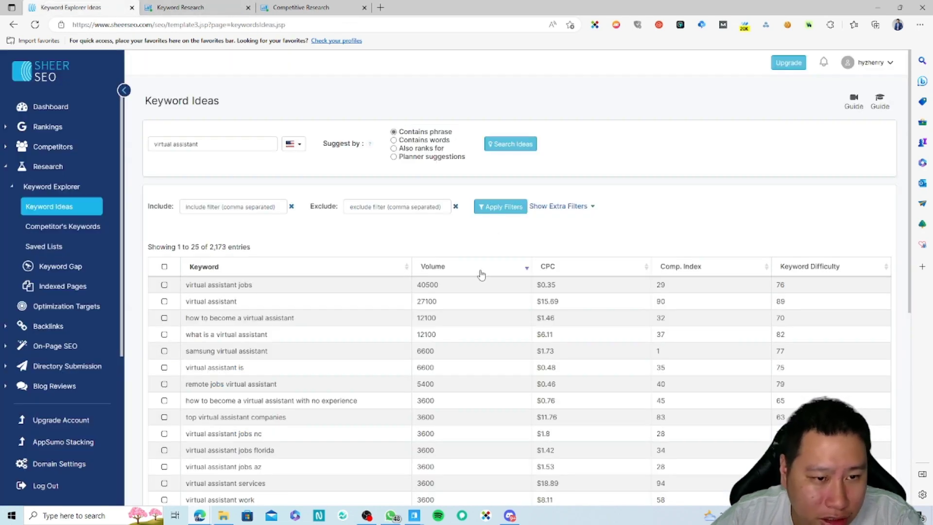
pyautogui.click(552, 302)
pyautogui.click(552, 303)
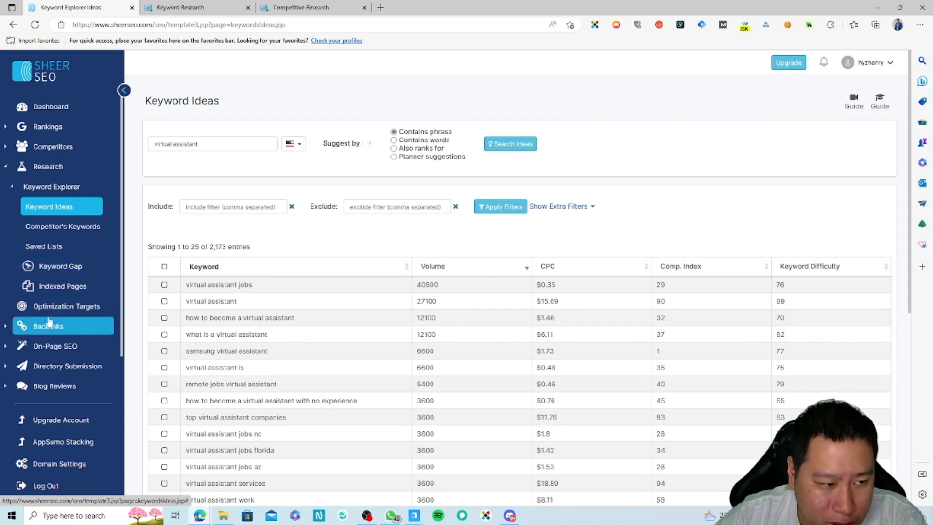
# - Run the Indexed Pages report again for decisivemarketer.com from Aug 7, 2022 to Mar 5, 2023
pyautogui.click(22, 187)
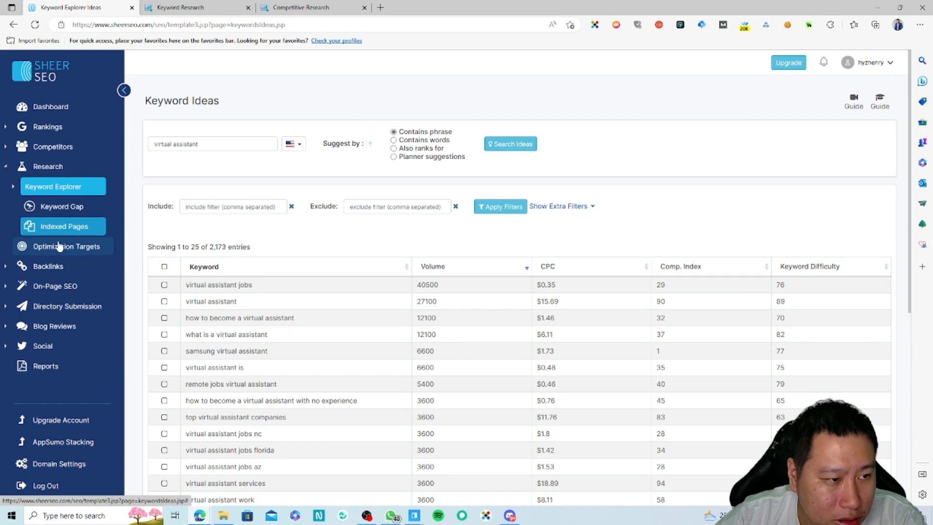
pyautogui.click(58, 227)
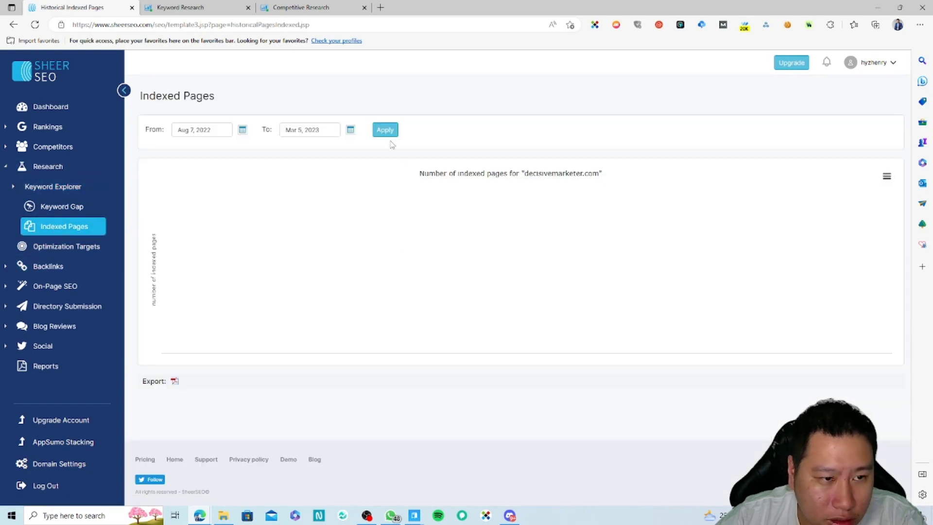
pyautogui.click(385, 130)
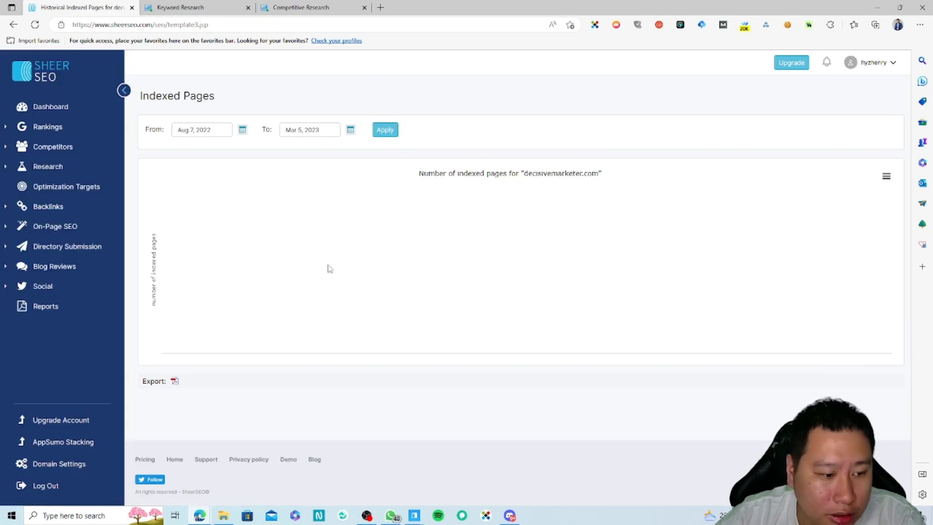
# - Open the Site Backlinks report and look over its summary metrics and list of active links
pyautogui.click(56, 208)
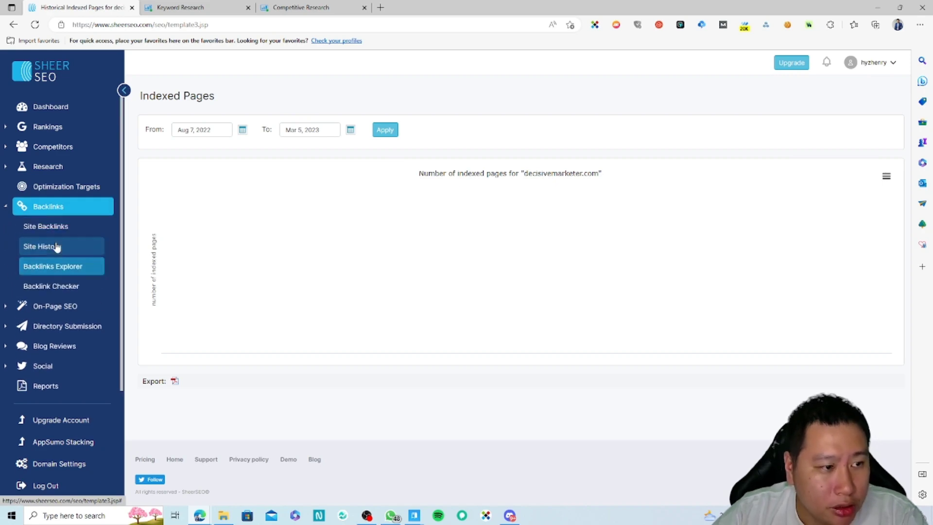
pyautogui.click(59, 228)
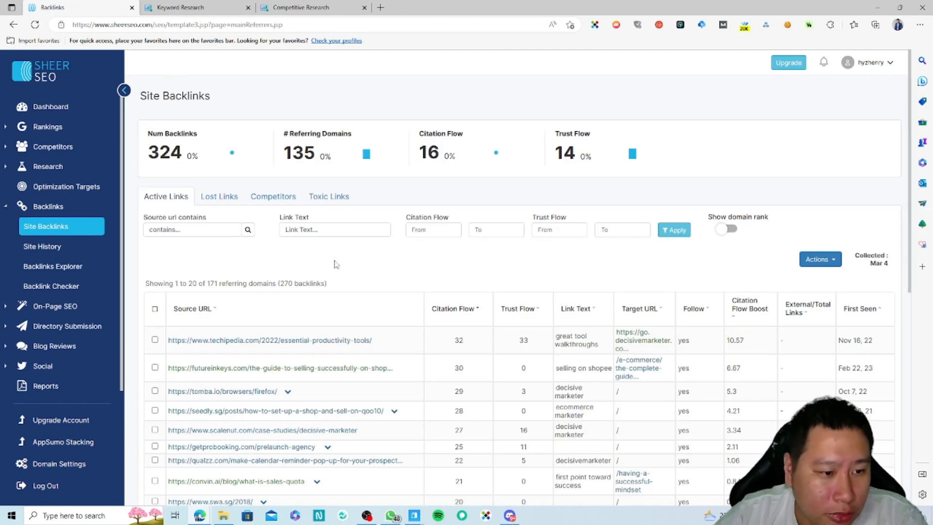
pyautogui.scroll(-4, 350, 292)
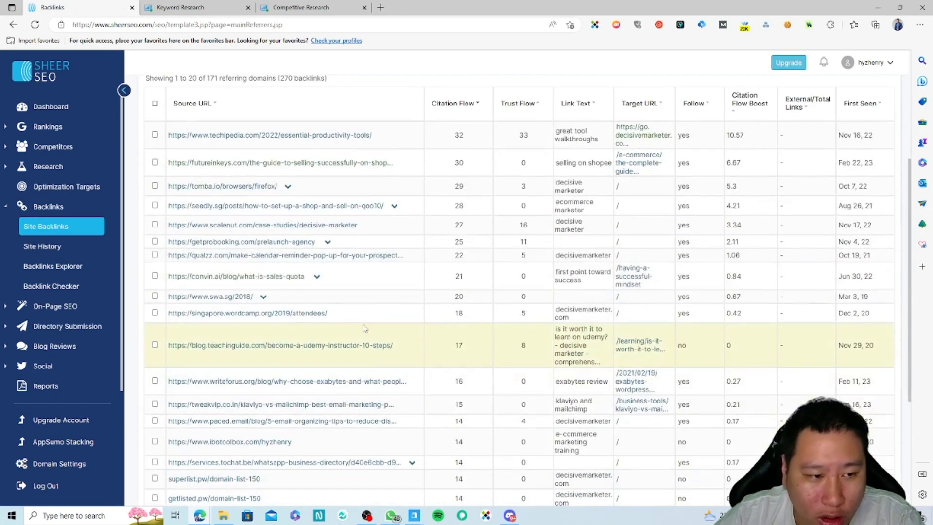
pyautogui.scroll(-4, 341, 369)
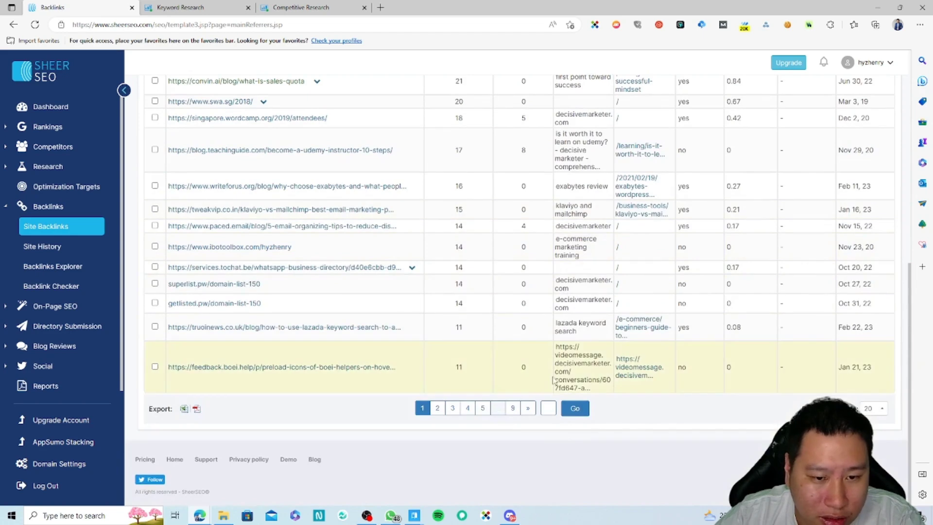
pyautogui.scroll(1, 353, 311)
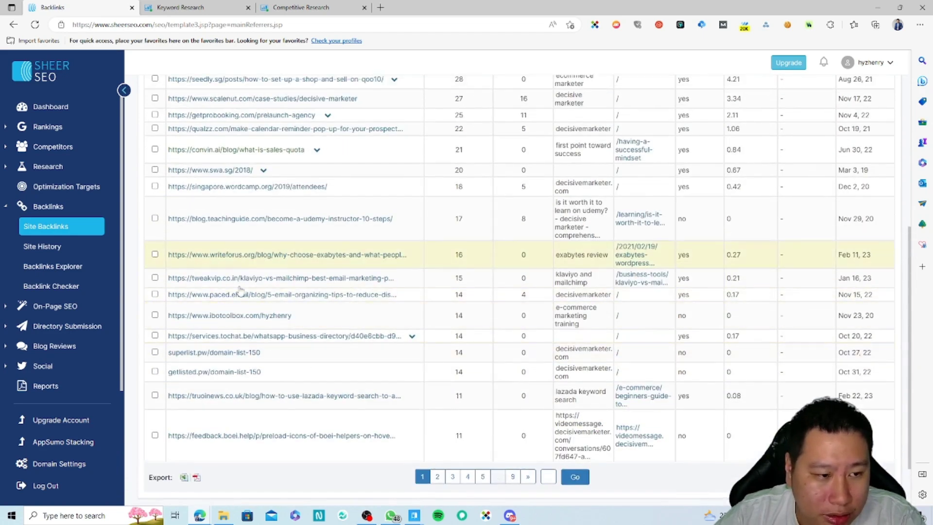
pyautogui.scroll(7, 357, 369)
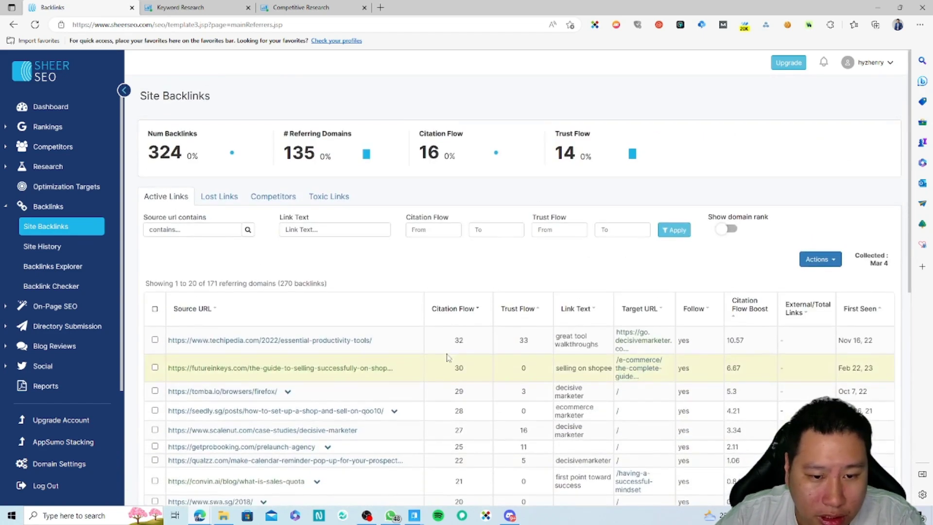
pyautogui.scroll(-7, 447, 358)
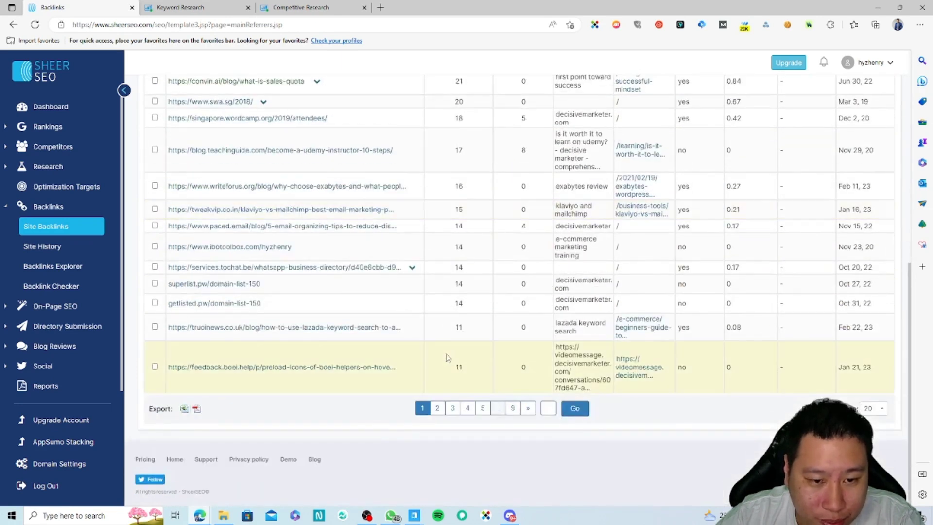
pyautogui.scroll(7, 447, 357)
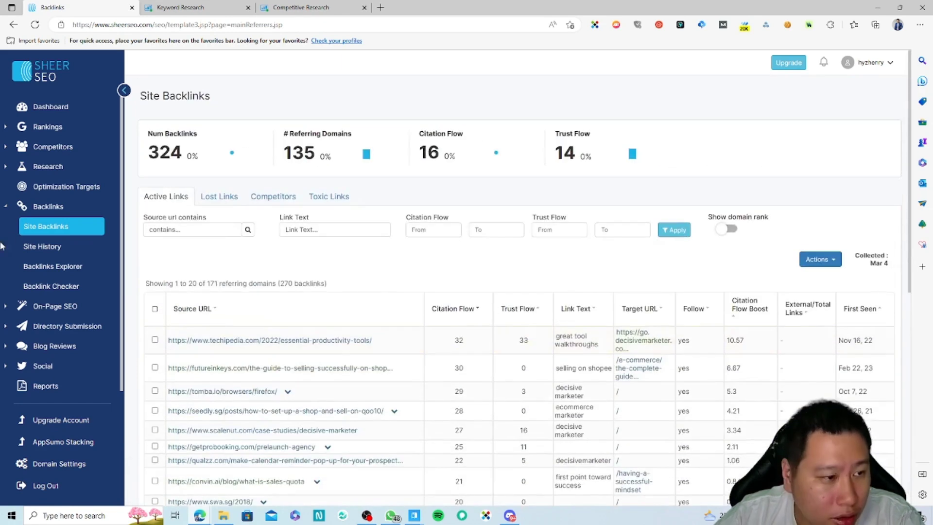
# - Run the backlinks Site History report from Aug 7, 2022 to Mar 5, 2023 and inspect the chart's export options and data points
pyautogui.click(46, 249)
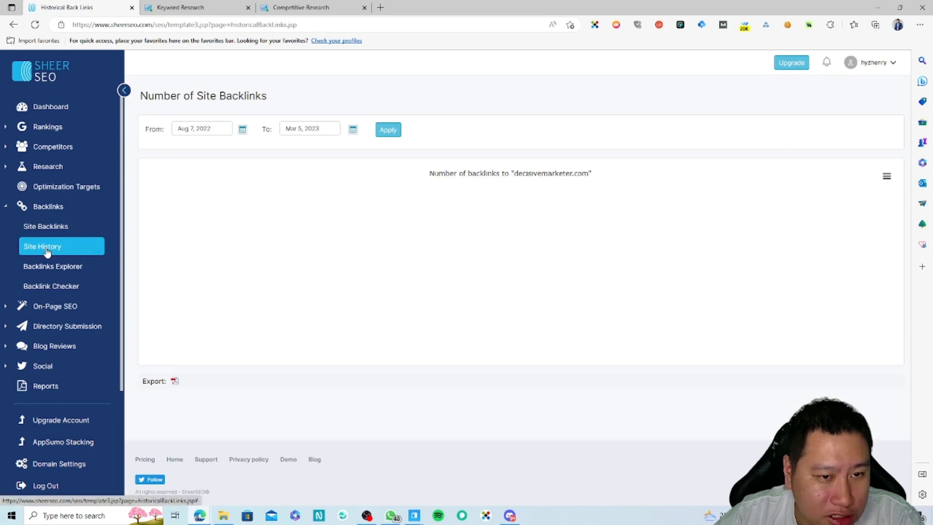
pyautogui.click(393, 134)
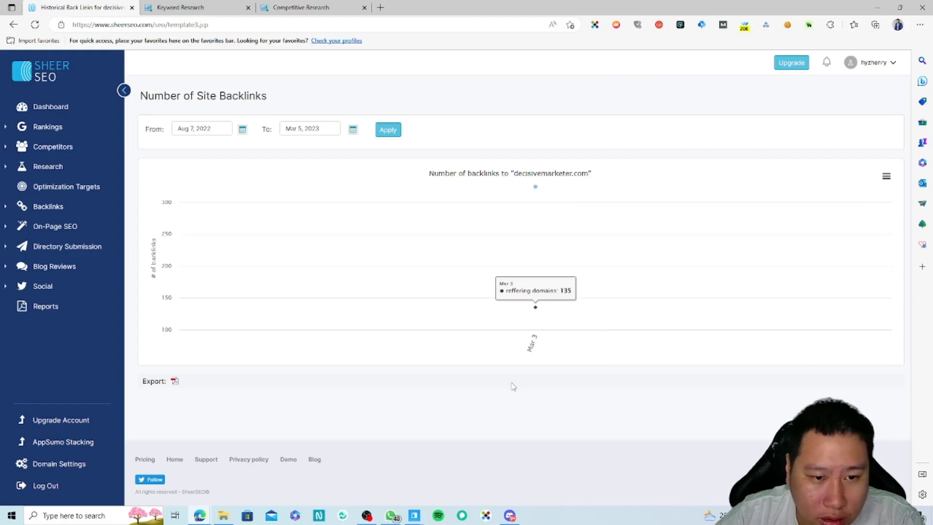
pyautogui.click(187, 128)
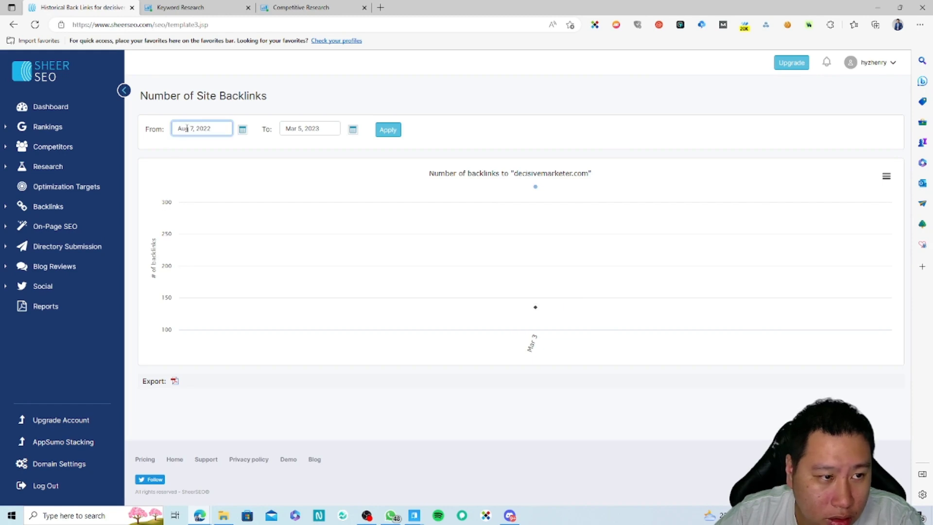
pyautogui.click(886, 177)
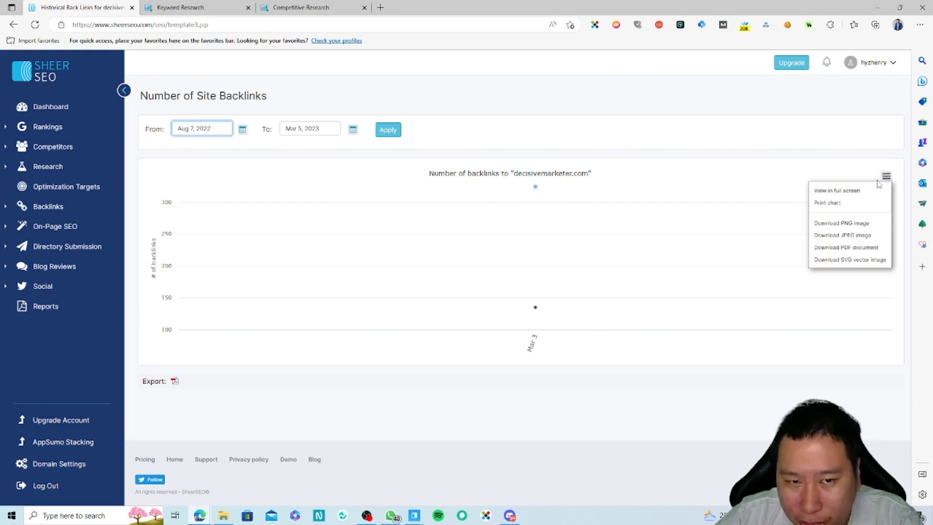
pyautogui.click(559, 374)
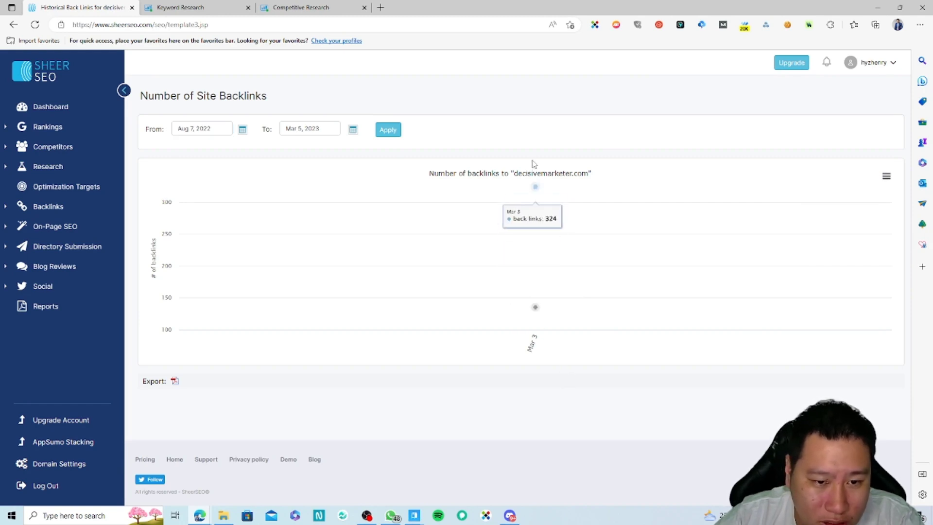
pyautogui.moveTo(526, 284)
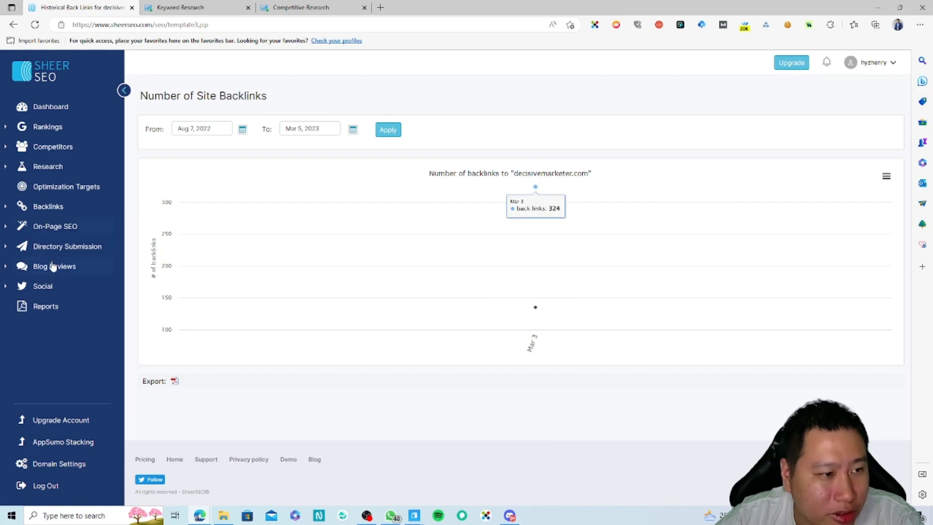
# - Open the Backlinks Explorer with its existing report for the pitchground URL
pyautogui.click(74, 228)
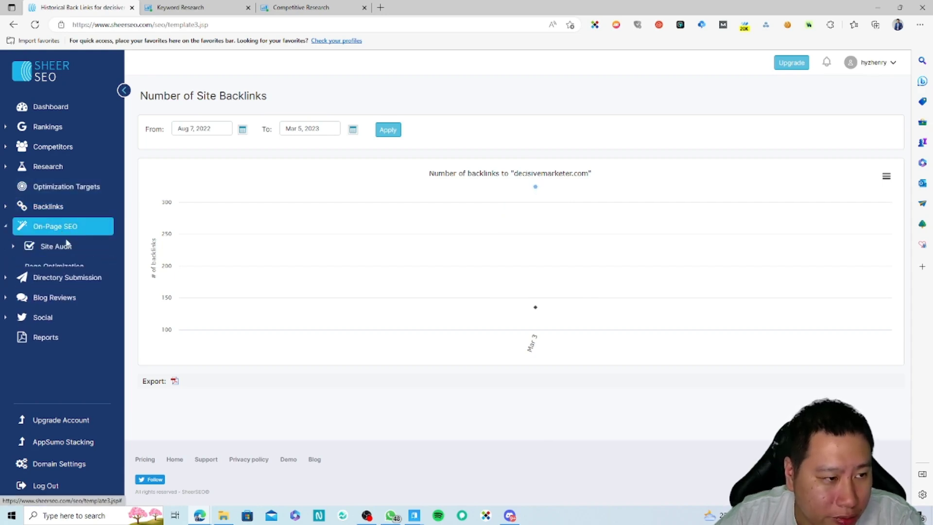
pyautogui.click(58, 207)
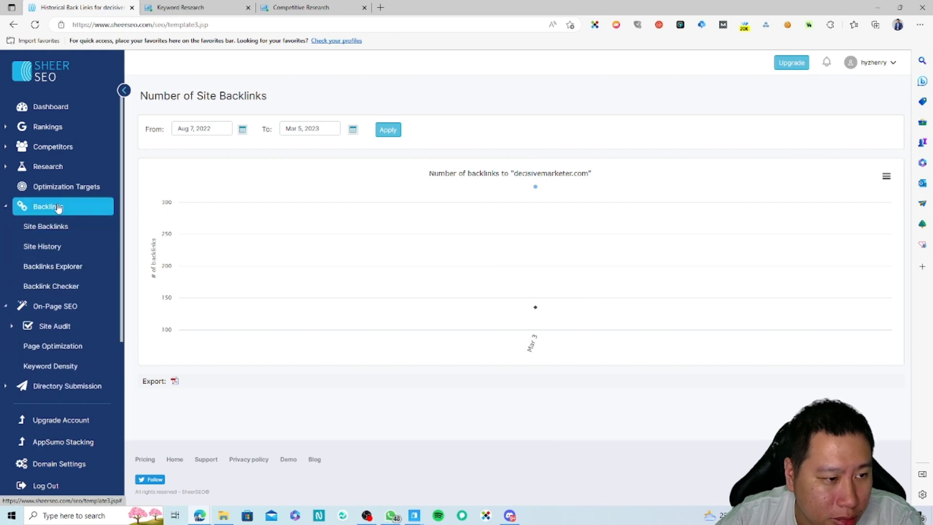
pyautogui.click(52, 273)
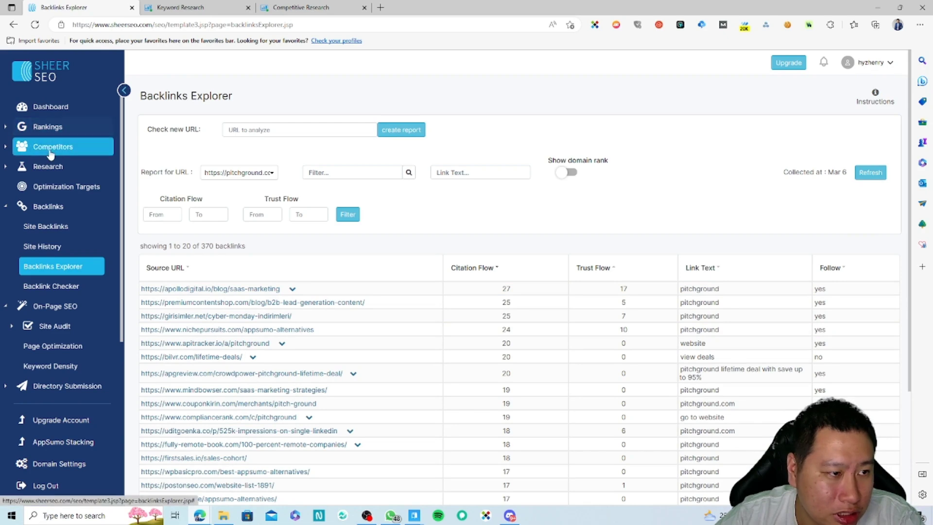
pyautogui.click(75, 152)
pyautogui.click(76, 153)
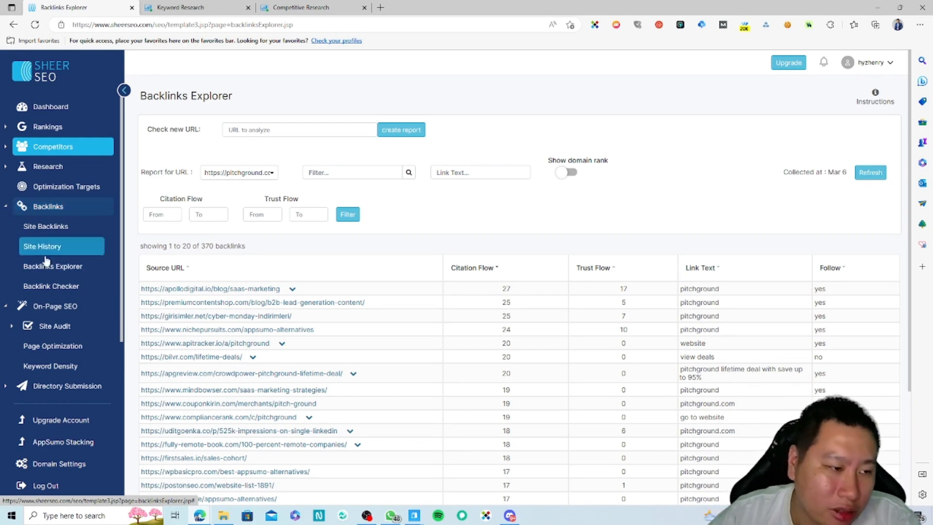
pyautogui.click(49, 293)
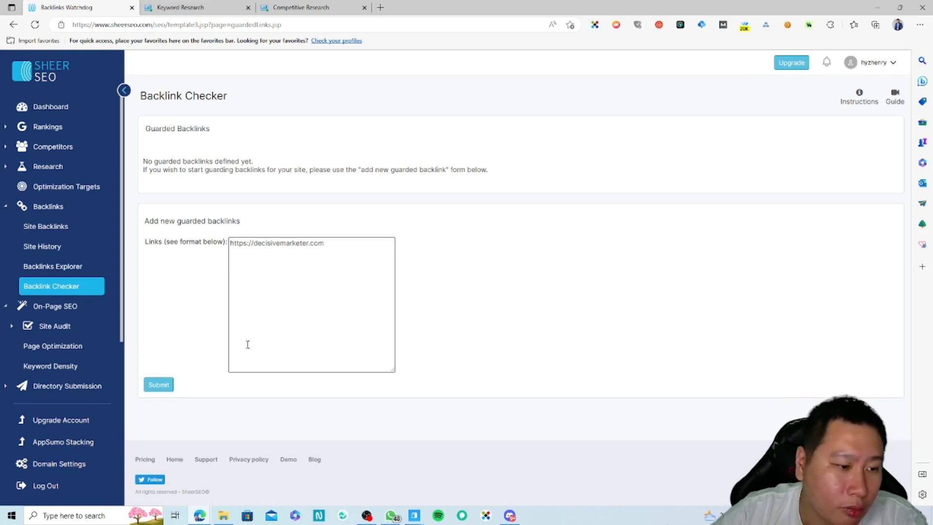
pyautogui.click(161, 385)
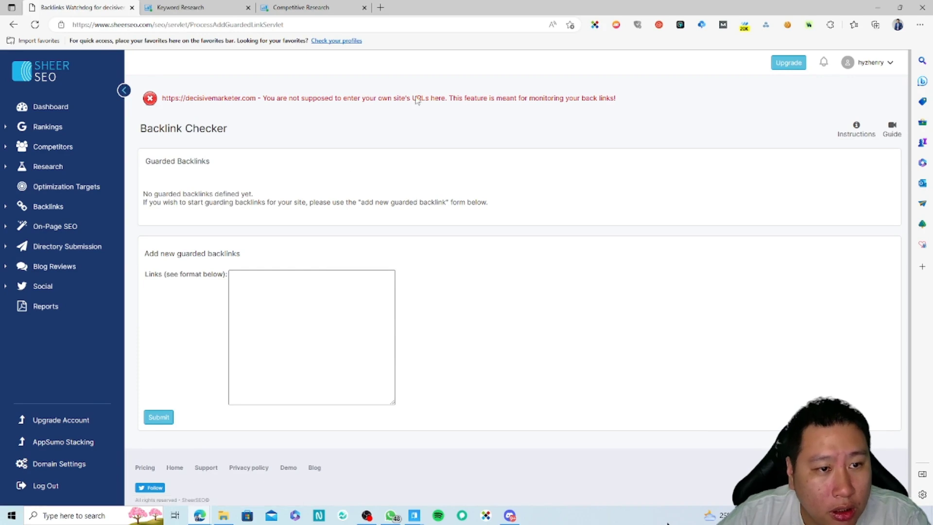
pyautogui.click(374, 311)
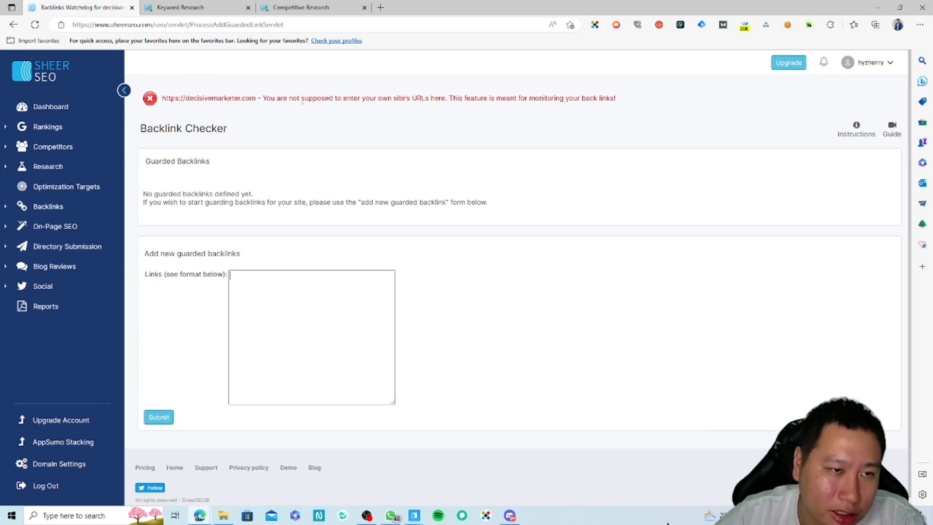
pyautogui.moveTo(198, 96); pyautogui.dragTo(316, 98)
pyautogui.click(416, 131)
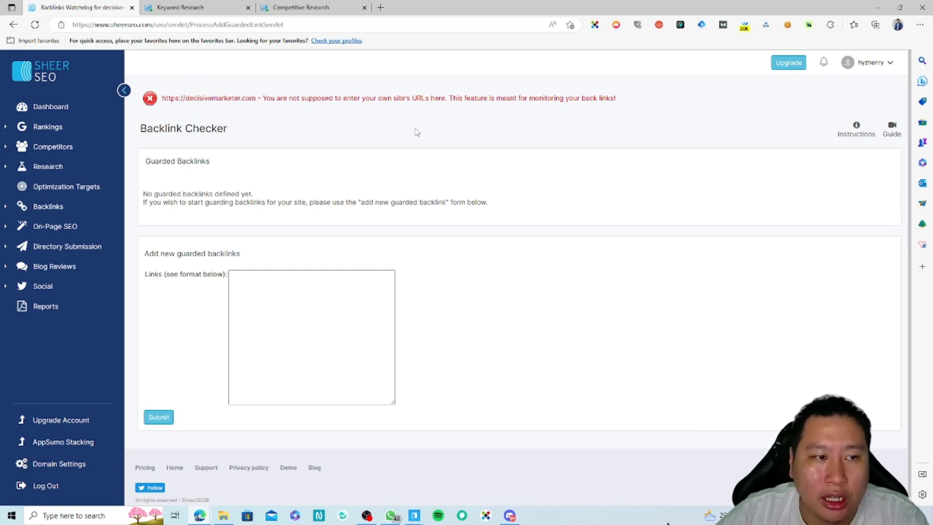
pyautogui.click(301, 276)
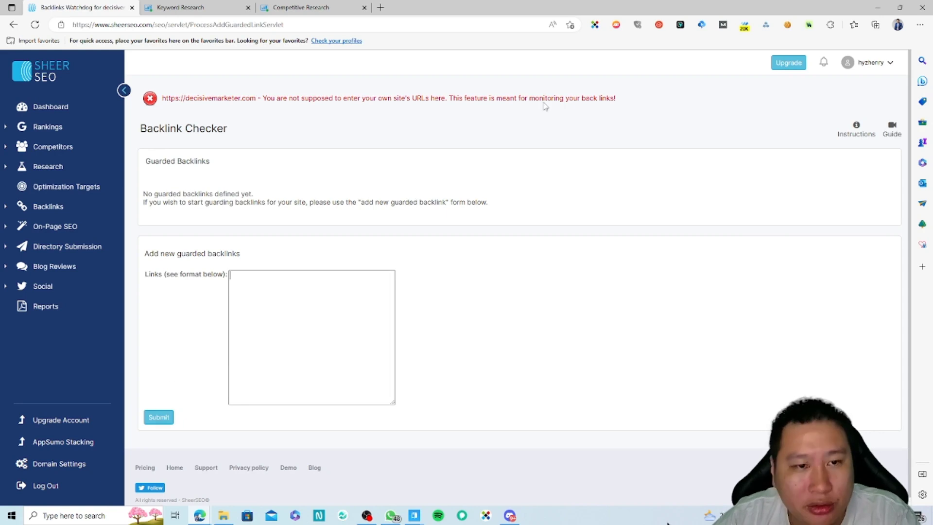
# - Copy the techipedia.com essential-productivity-tools source URL from the active links in the Site Backlinks report
pyautogui.click(48, 213)
pyautogui.click(51, 266)
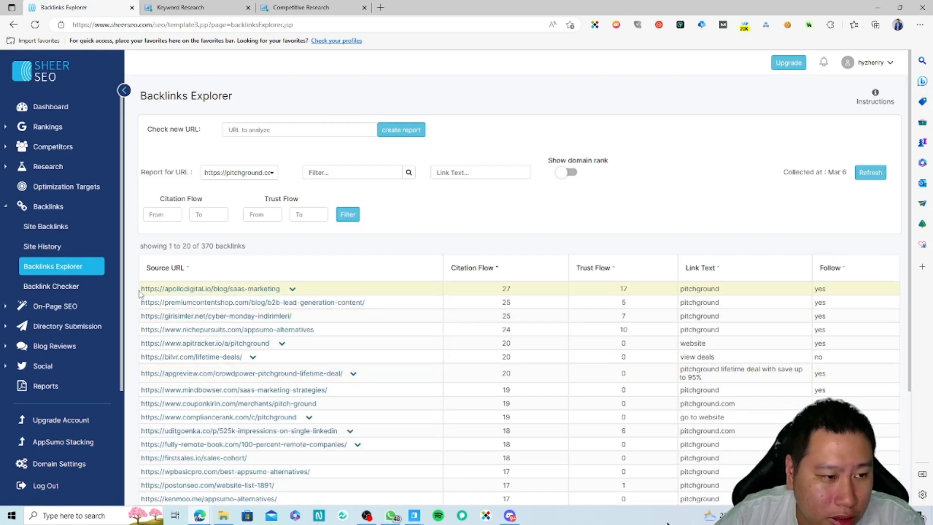
pyautogui.click(72, 228)
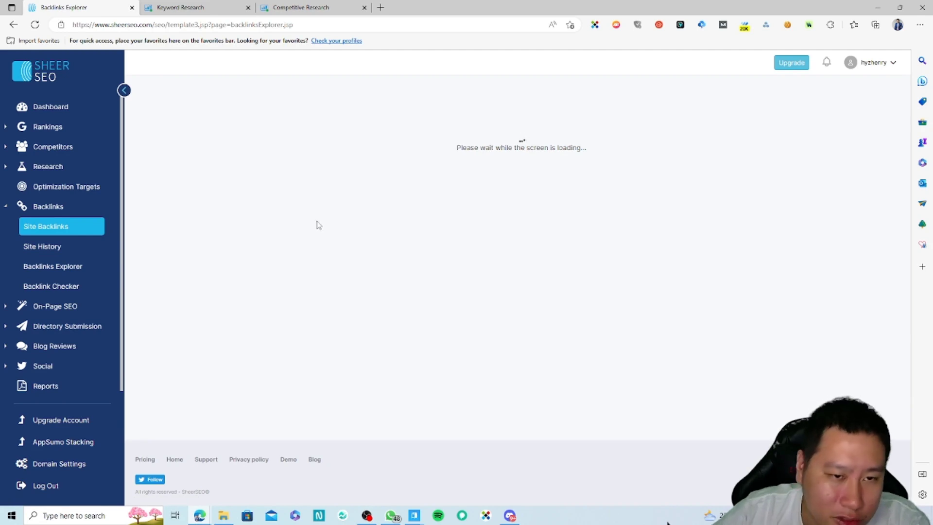
pyautogui.moveTo(388, 343); pyautogui.dragTo(167, 343)
pyautogui.hotkey('ctrl', 'c')
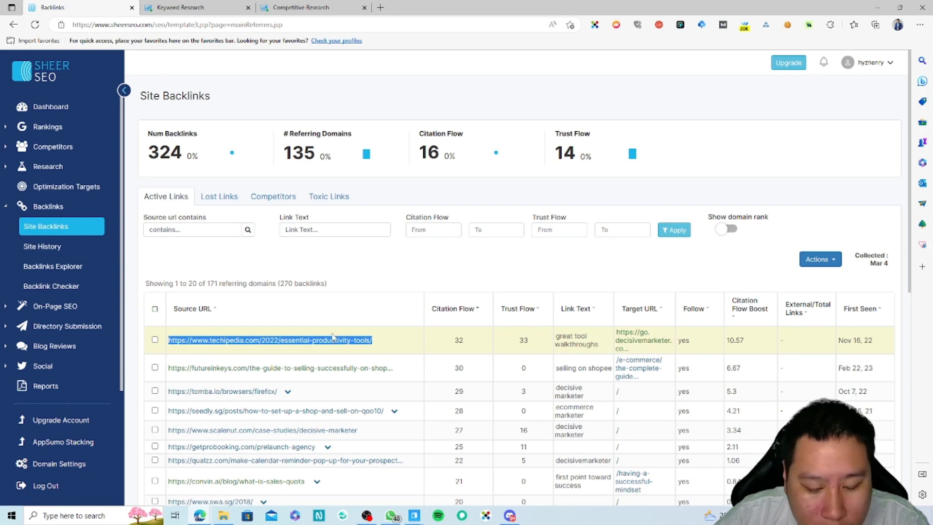
pyautogui.click(56, 306)
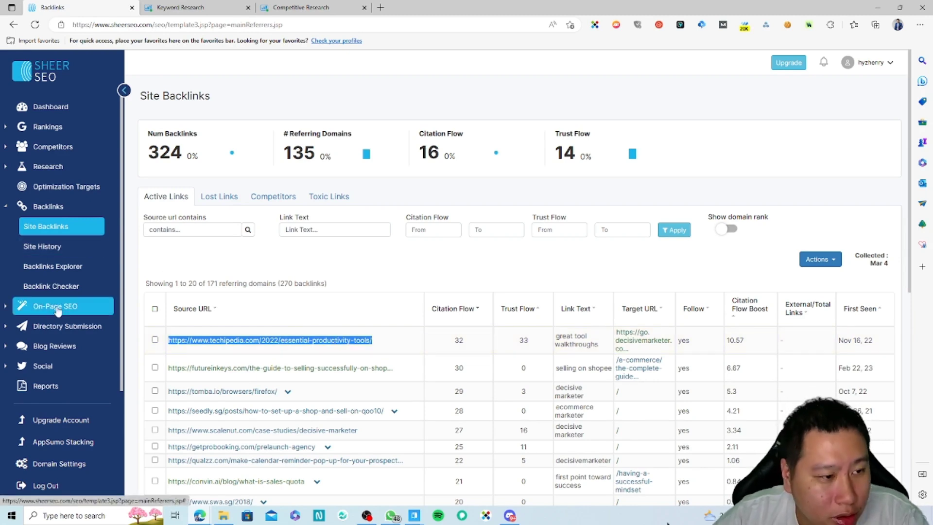
pyautogui.click(53, 286)
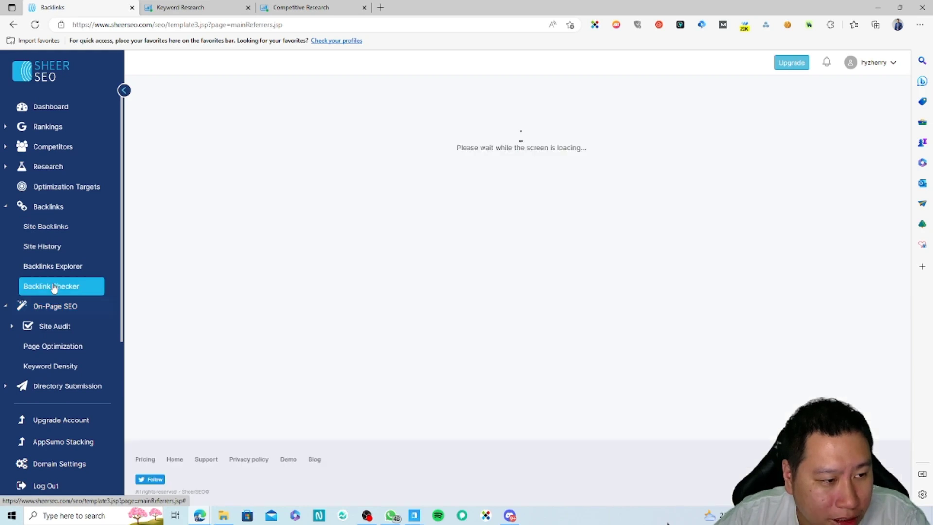
pyautogui.hotkey('ctrl', 'v')
pyautogui.click(155, 386)
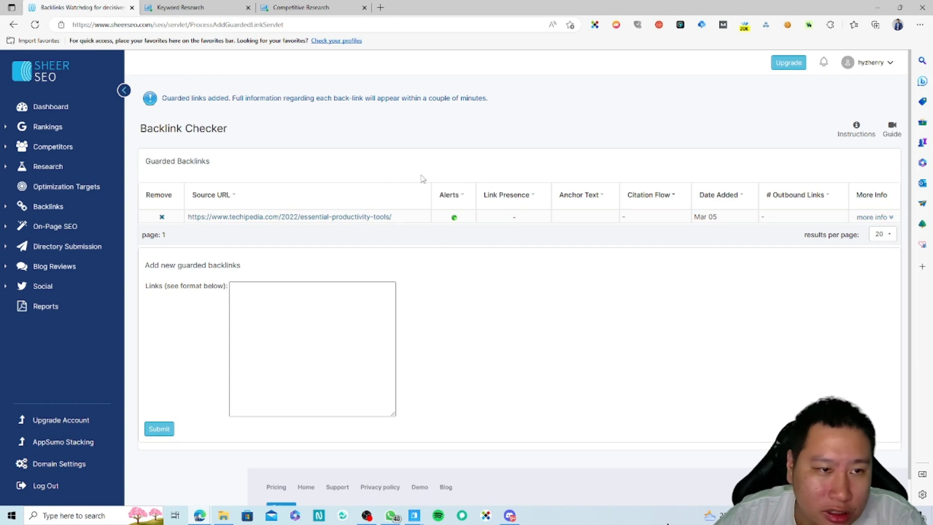
# - Sort the guarded backlinks by alerts, then view and close the additional information for the techipedia.com link
pyautogui.click(454, 195)
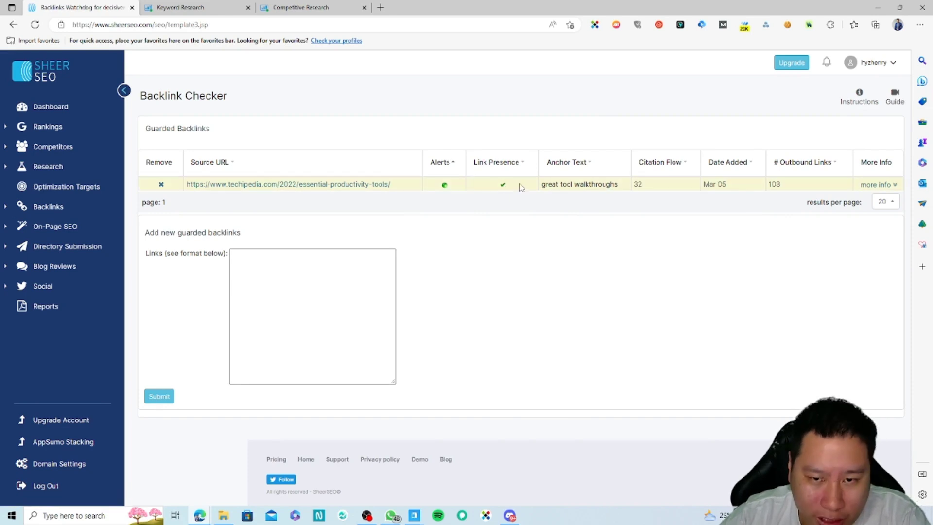
pyautogui.click(886, 185)
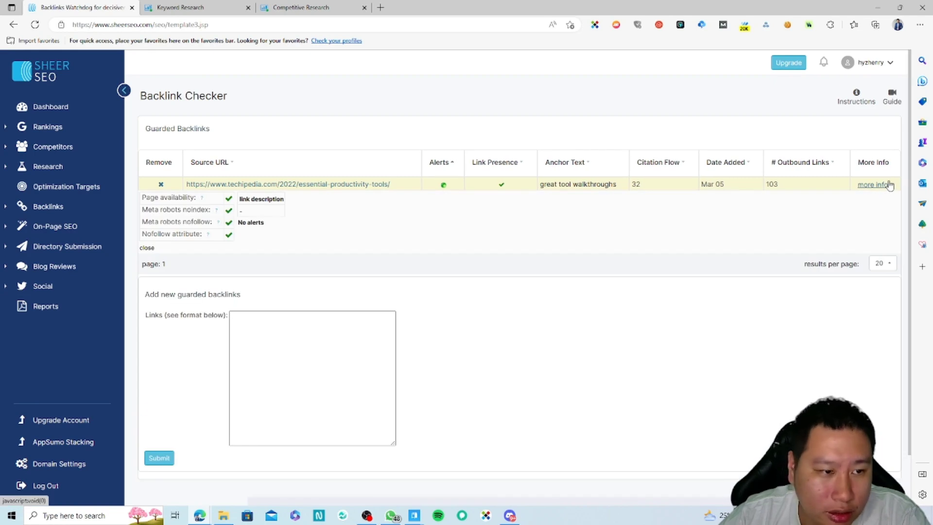
pyautogui.click(883, 185)
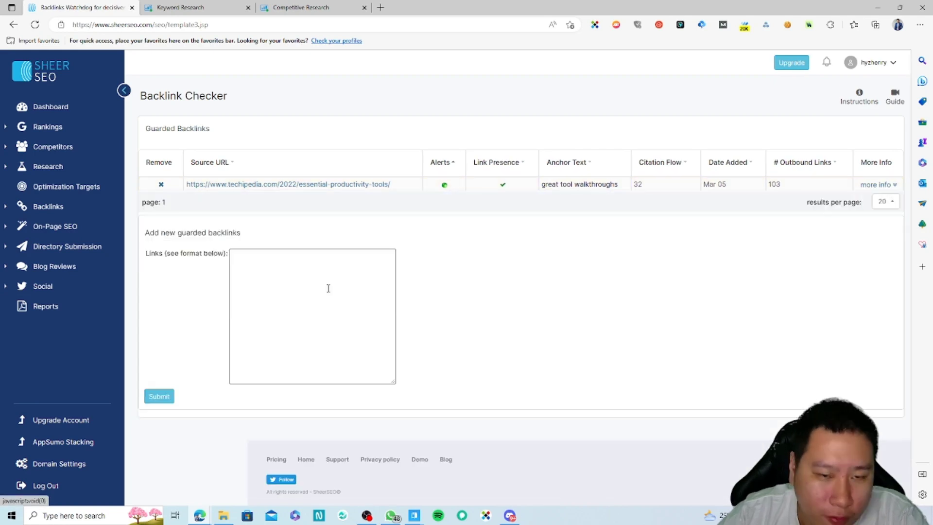
# - Open the site audit overview and examine its crawl settings, HTTP codes chart and issue distribution chart
pyautogui.click(61, 234)
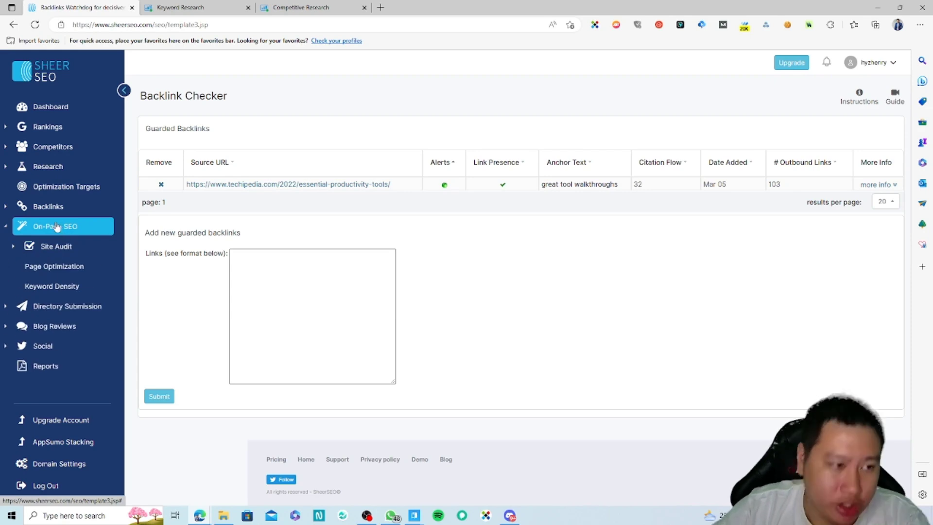
pyautogui.click(57, 245)
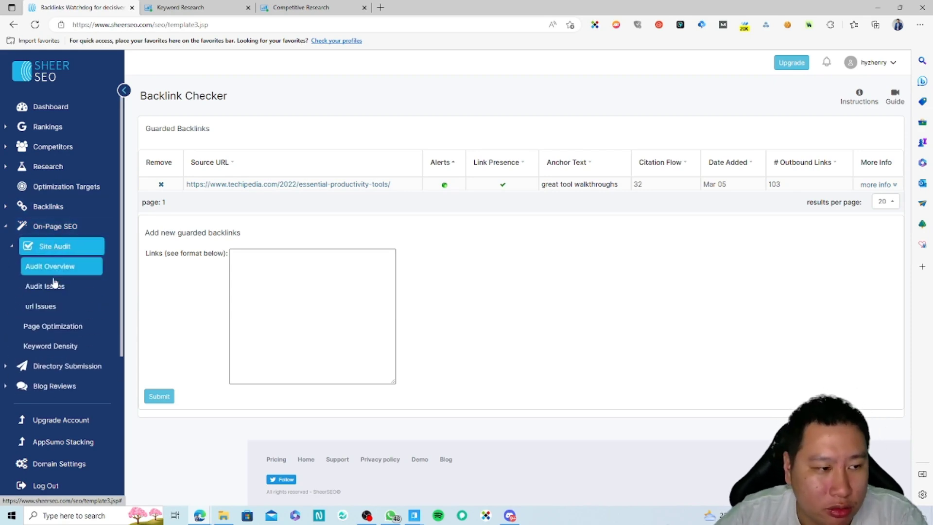
pyautogui.click(58, 267)
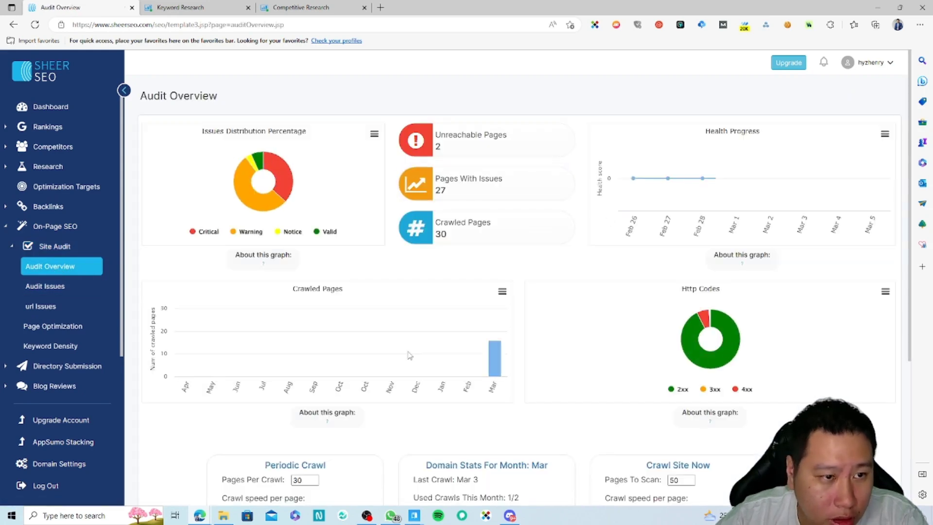
pyautogui.scroll(-1, 488, 357)
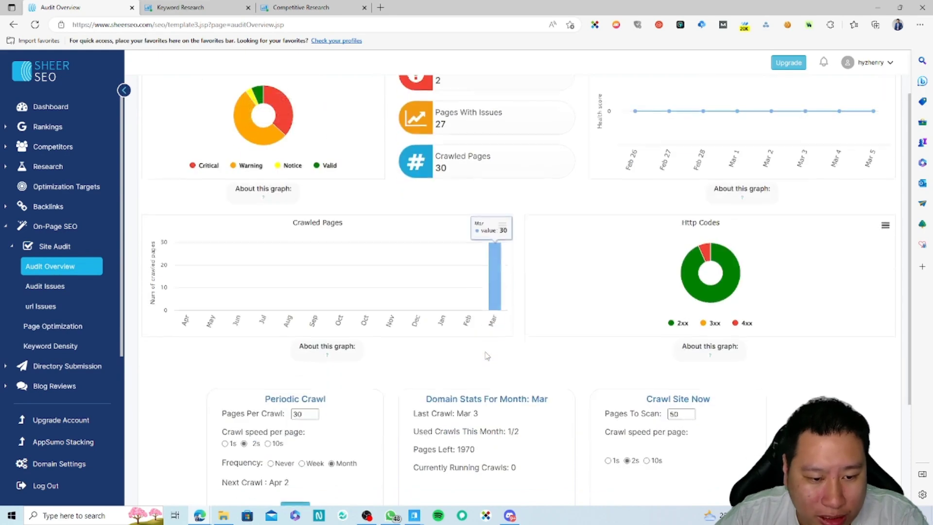
pyautogui.scroll(-2, 488, 357)
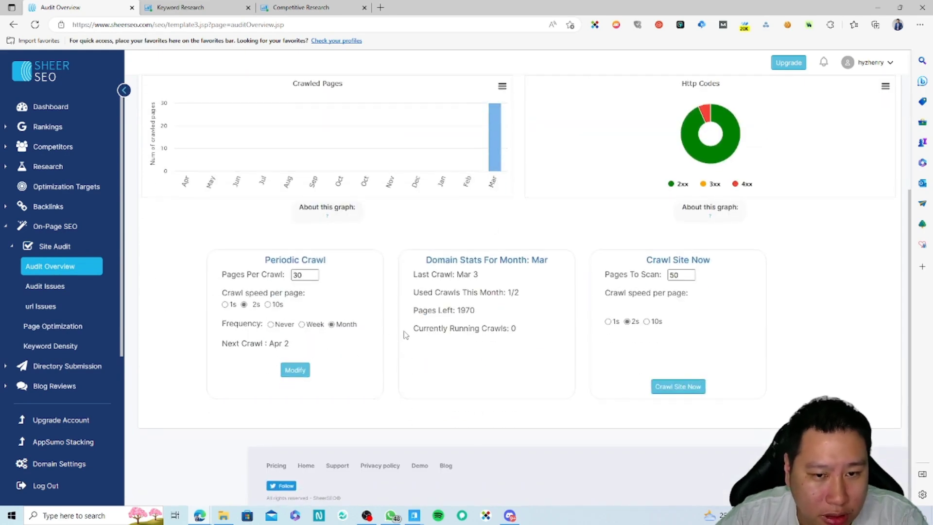
pyautogui.scroll(3, 404, 334)
pyautogui.moveTo(708, 326)
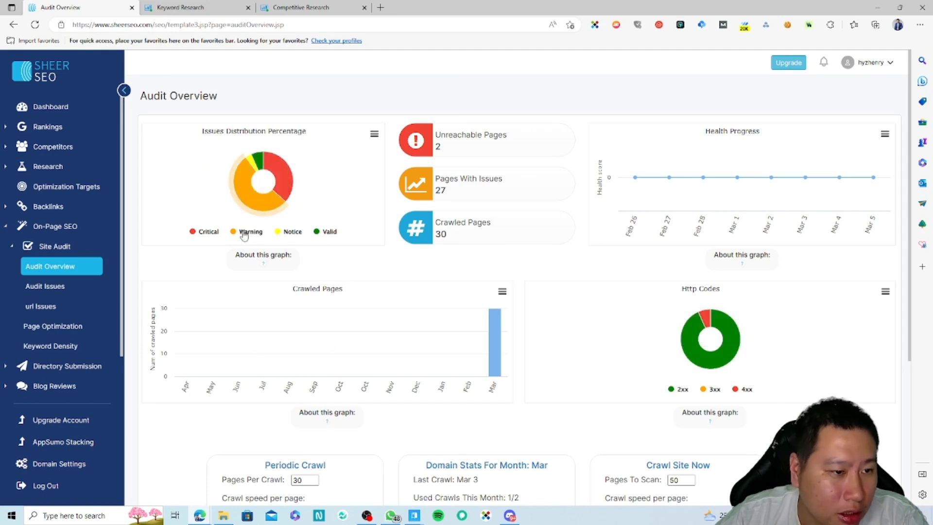
pyautogui.moveTo(280, 173)
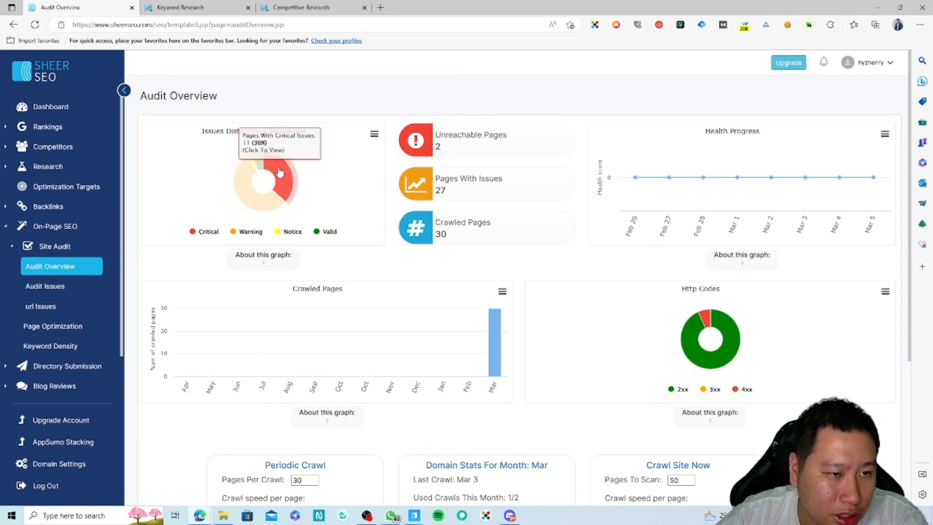
# - Open the audit issues from the Unreachable Pages count, look over the fix hints and return to the audit overview
pyautogui.click(466, 145)
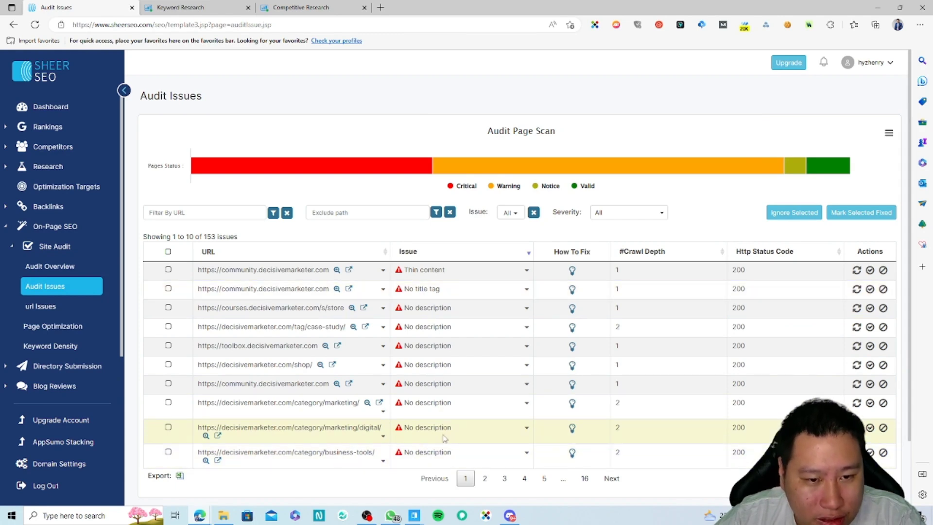
pyautogui.moveTo(572, 271)
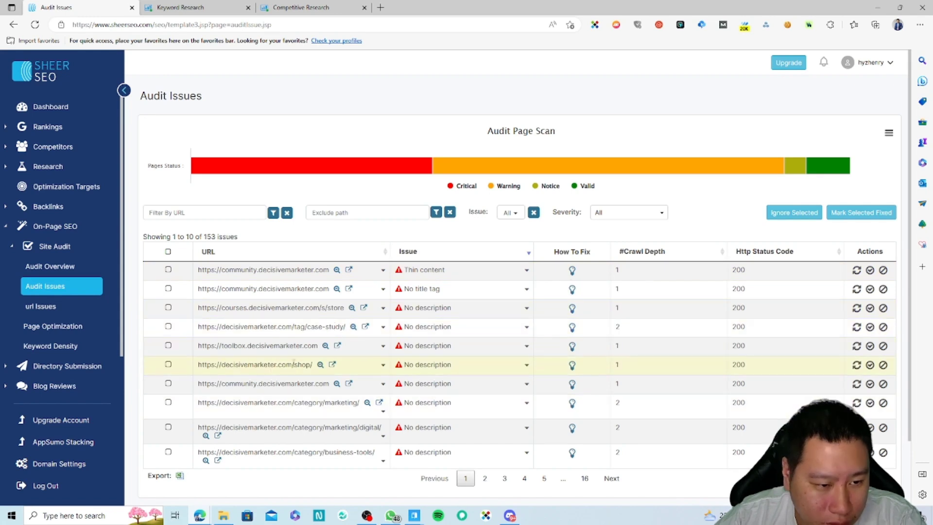
pyautogui.click(13, 24)
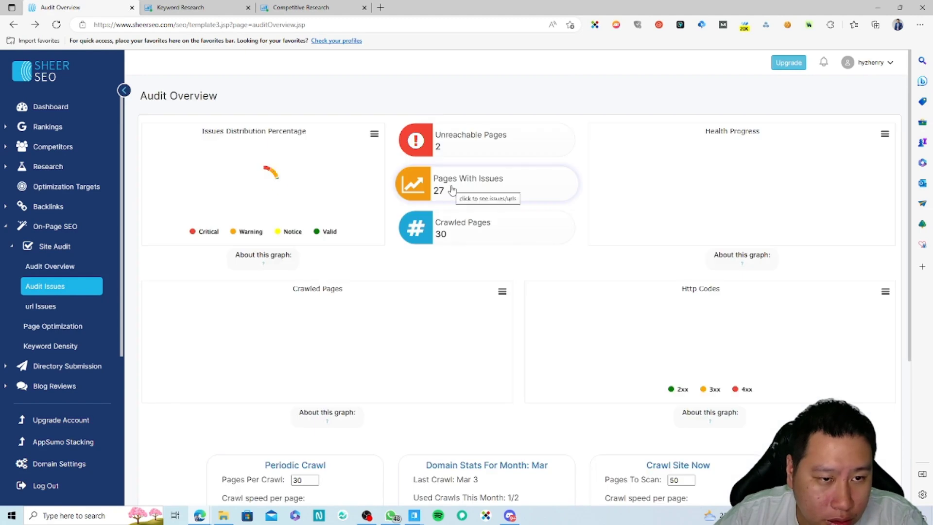
# - Open the audit issues from the Pages With Issues count and toggle the chart's Warning and Critical series off and on
pyautogui.click(487, 185)
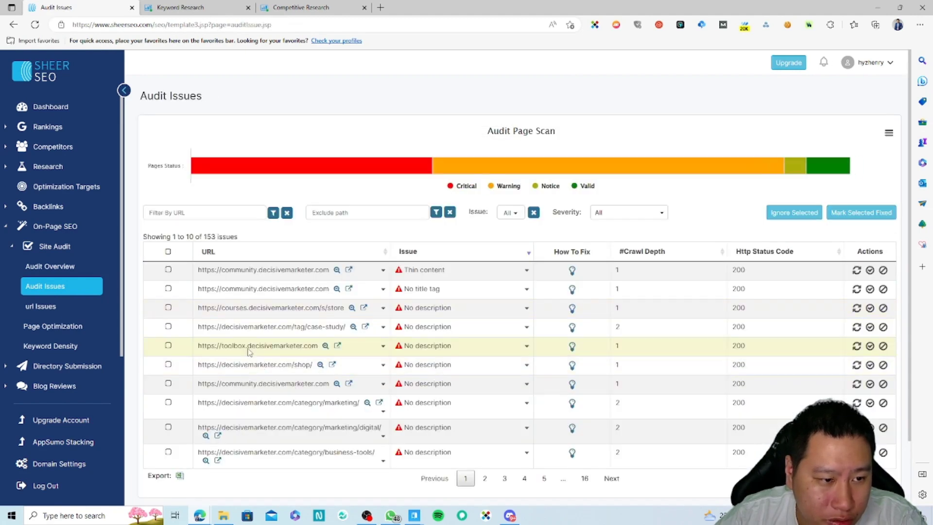
pyautogui.scroll(-2, 487, 299)
pyautogui.scroll(2, 487, 292)
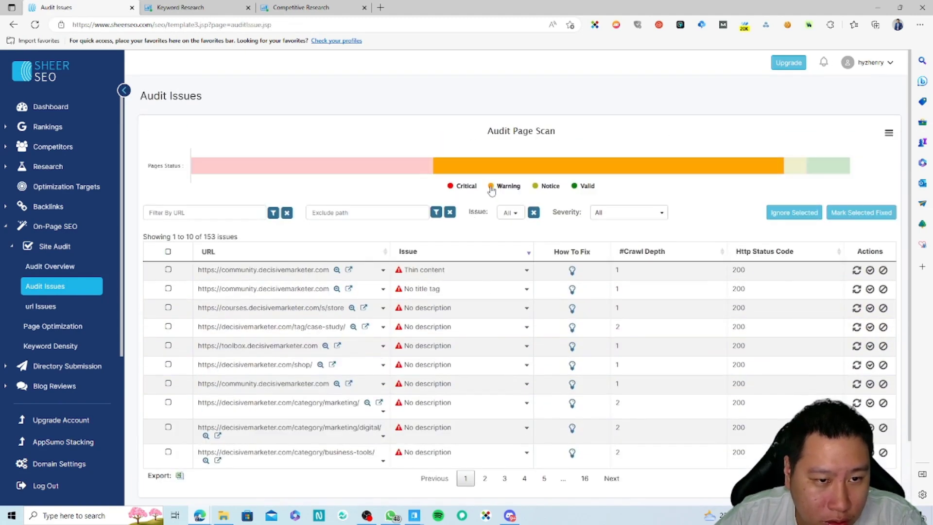
pyautogui.click(491, 185)
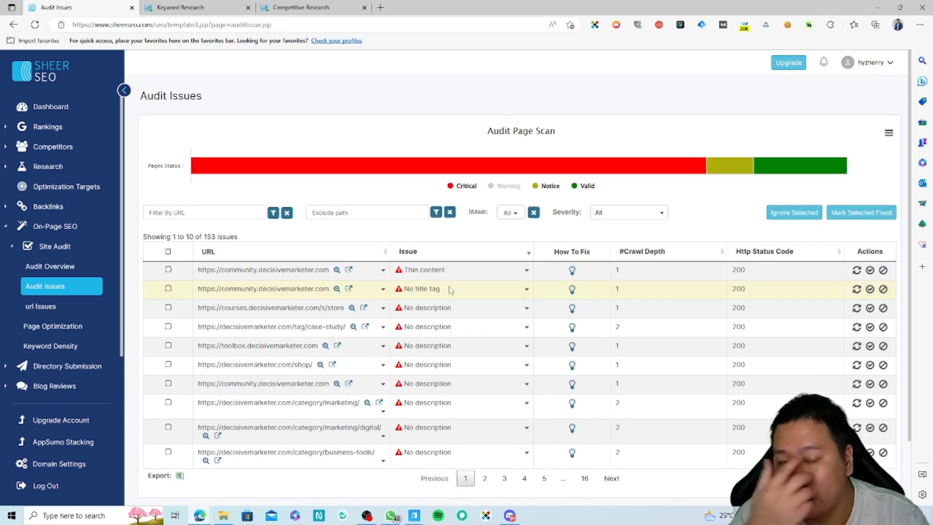
pyautogui.click(506, 185)
pyautogui.click(464, 185)
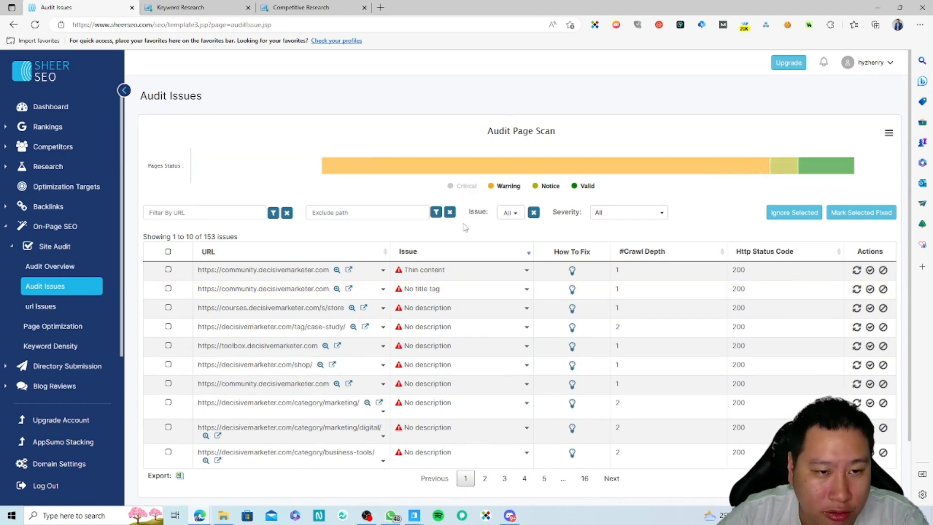
pyautogui.click(467, 187)
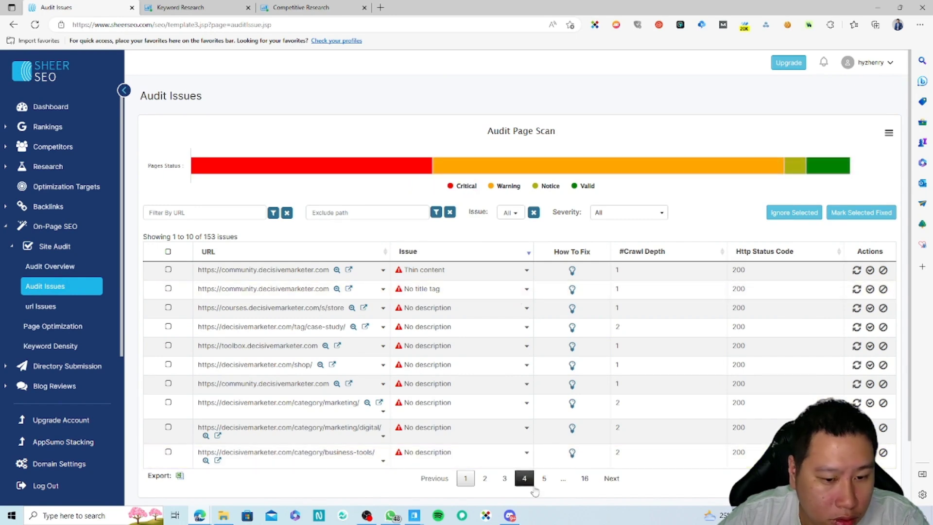
# - Browse the audit issues up to the third results page and inspect the Unminified js explanation for the cookie-policy URL
pyautogui.click(611, 478)
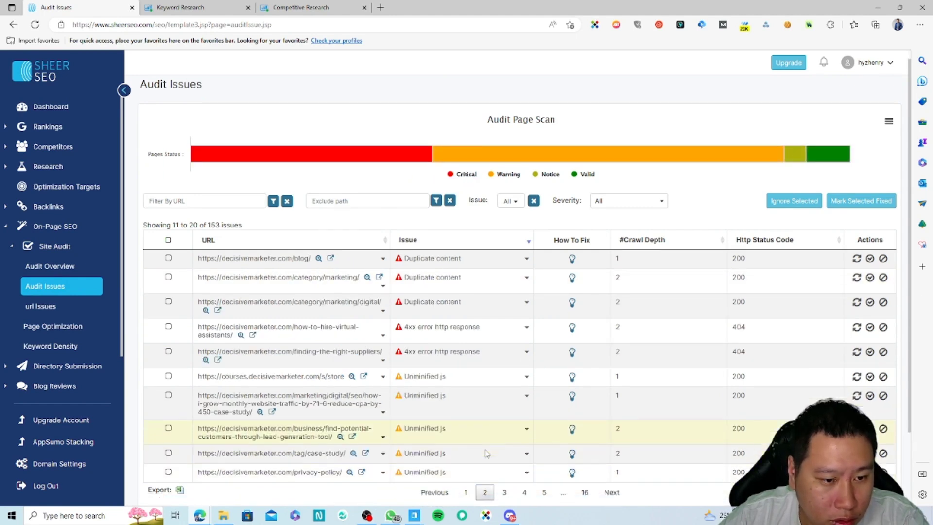
pyautogui.scroll(-2, 481, 452)
pyautogui.click(434, 403)
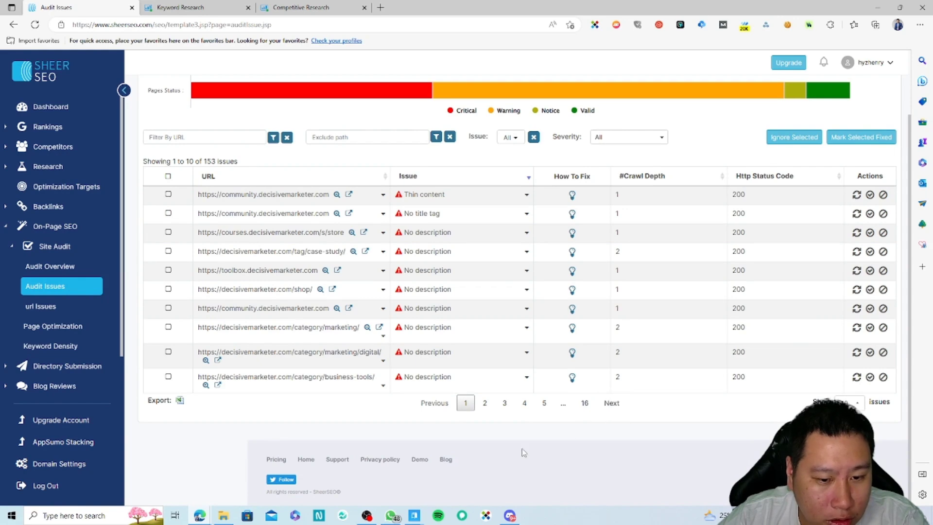
pyautogui.click(485, 404)
pyautogui.click(484, 406)
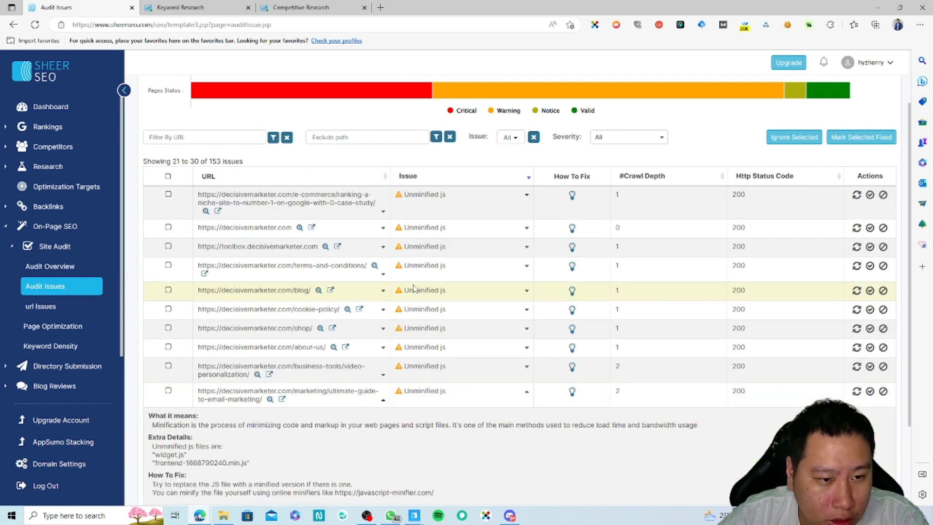
pyautogui.click(527, 310)
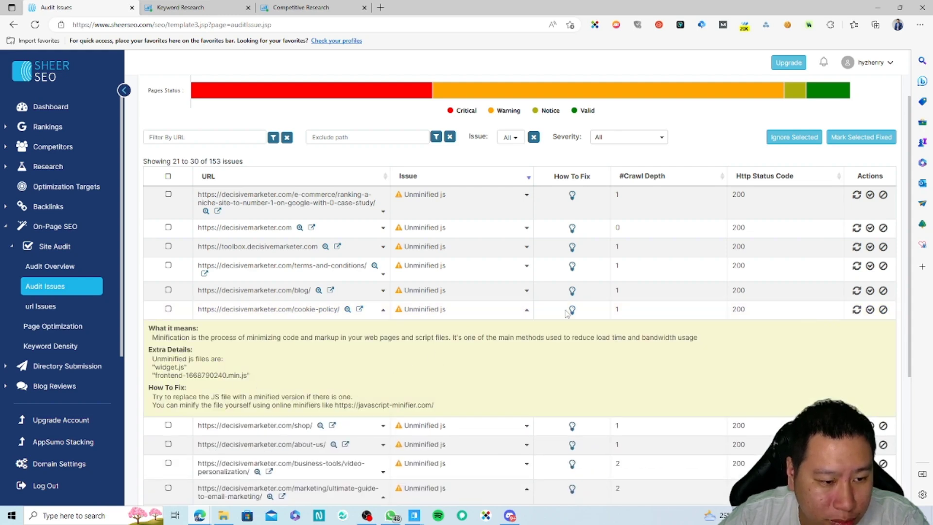
pyautogui.click(527, 310)
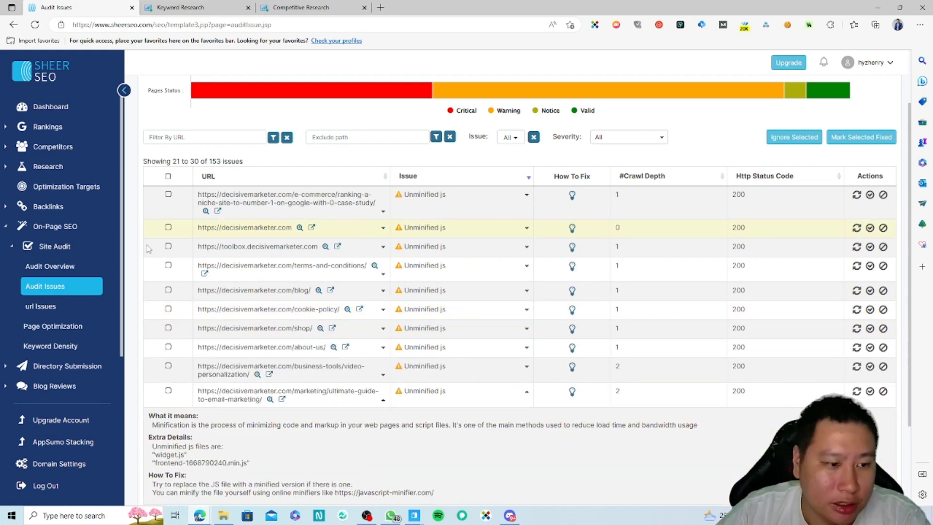
pyautogui.scroll(2, 170, 262)
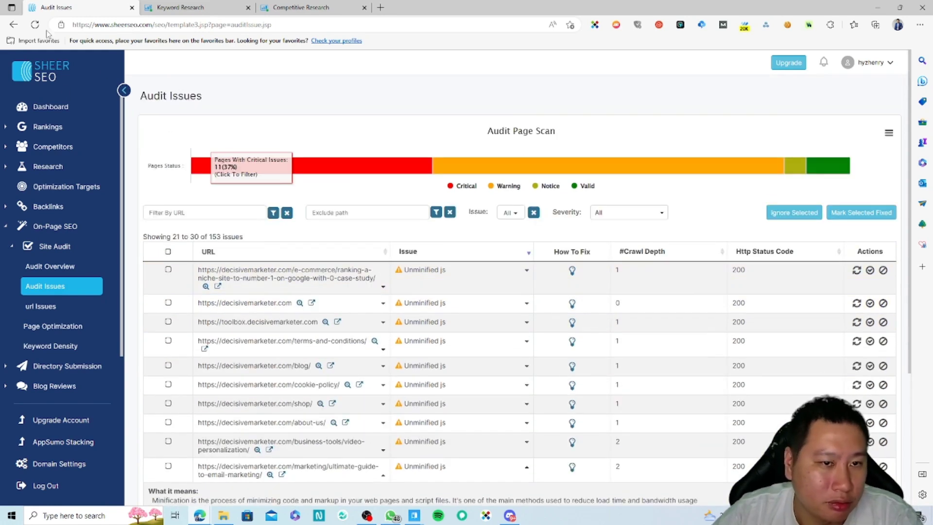
# - Reload the audit issues list, return to the audit overview and examine the crawled pages chart and crawl settings
pyautogui.click(73, 289)
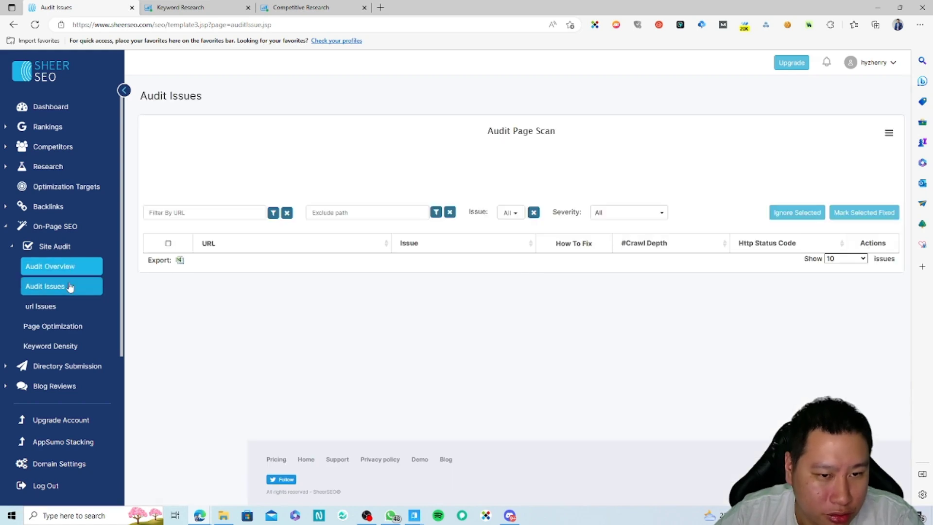
pyautogui.click(71, 285)
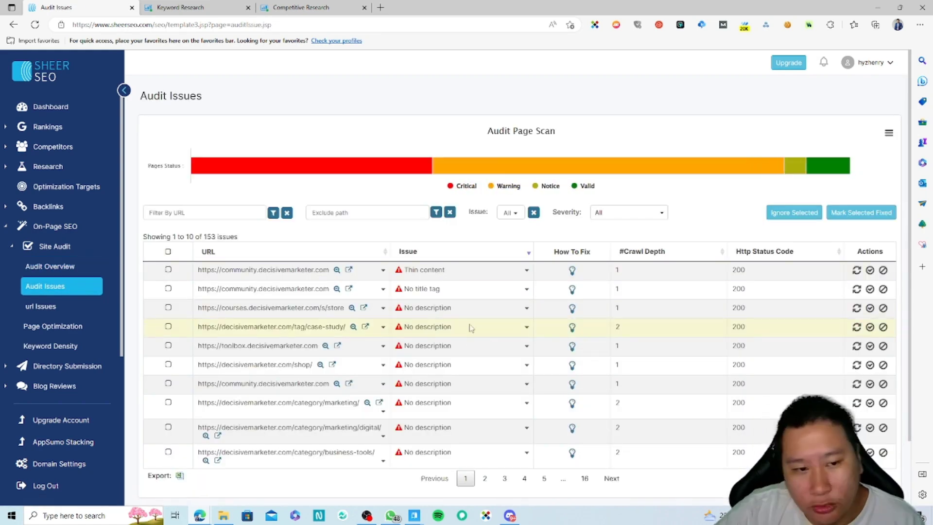
pyautogui.click(53, 266)
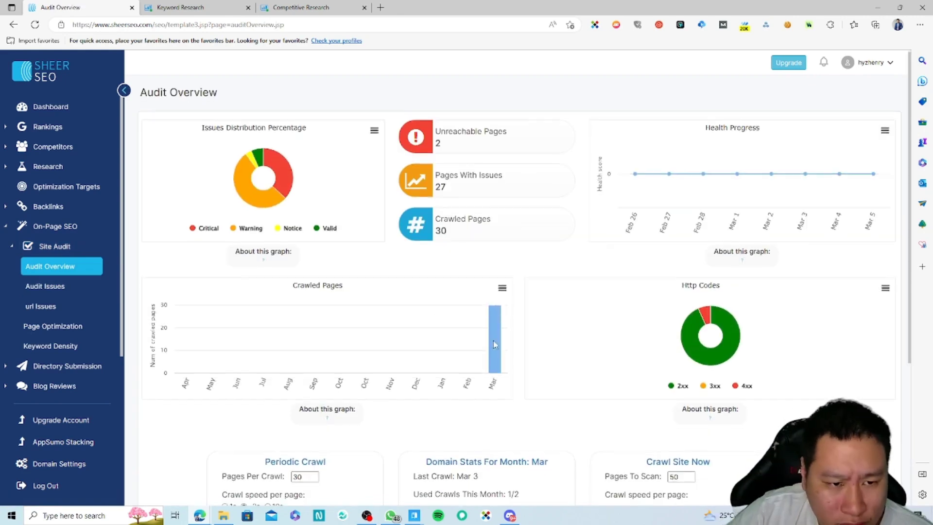
pyautogui.scroll(-5, 494, 340)
pyautogui.scroll(5, 547, 396)
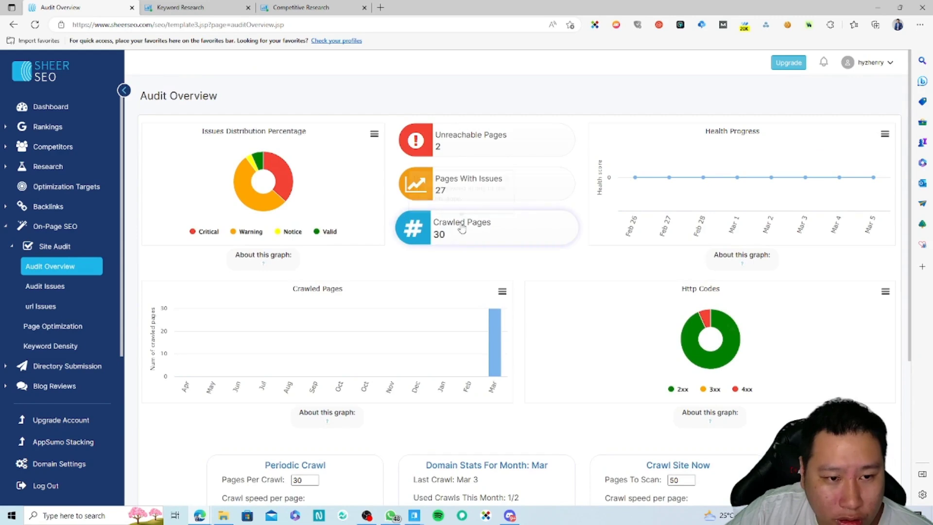
pyautogui.scroll(-4, 491, 414)
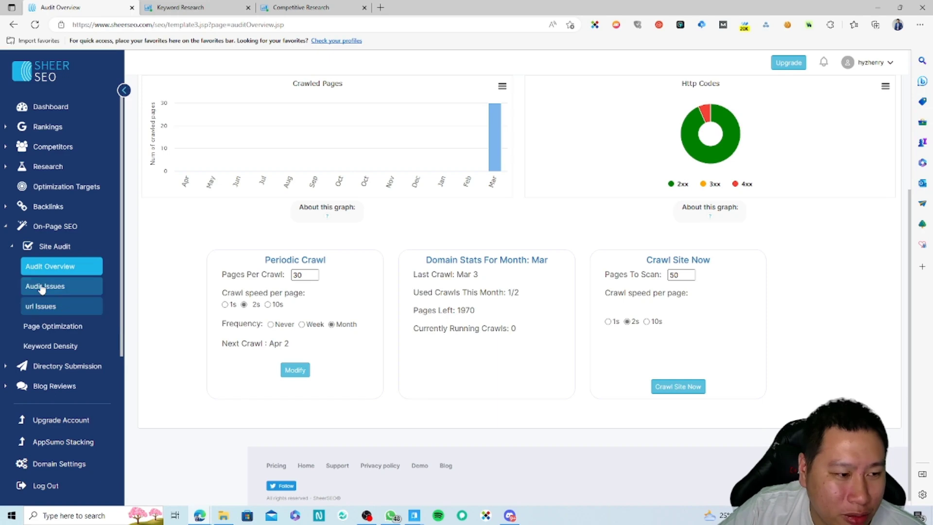
# - Open the URL issues report and expand the No title tag issue to read its meaning and fix instructions
pyautogui.click(70, 308)
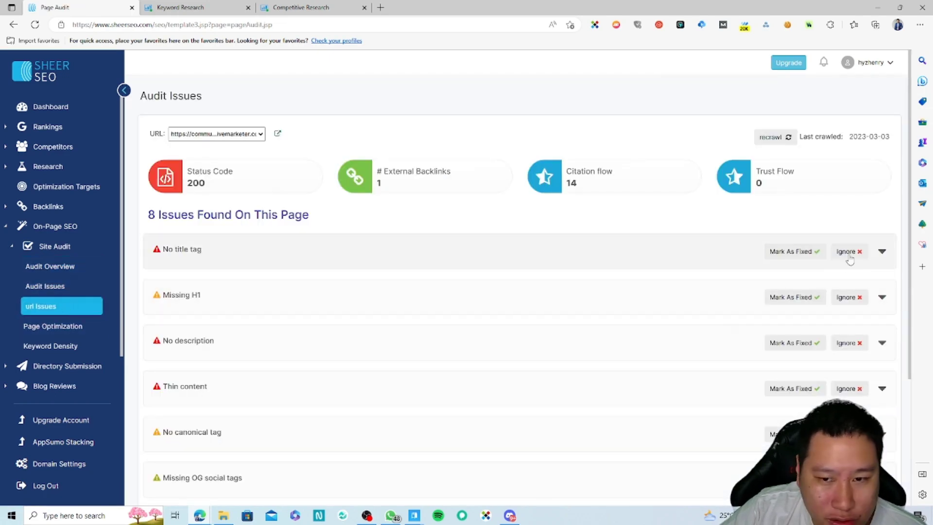
pyautogui.click(484, 267)
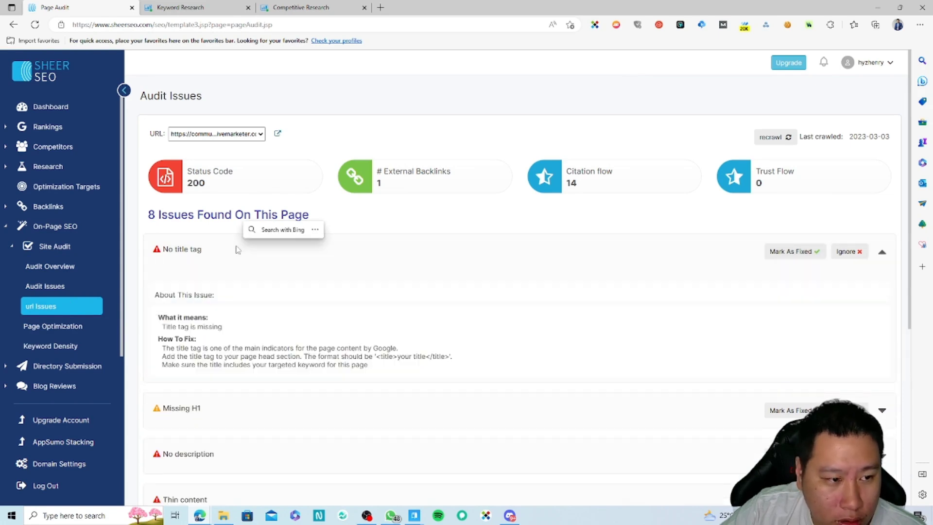
pyautogui.click(331, 262)
pyautogui.click(329, 260)
pyautogui.click(249, 140)
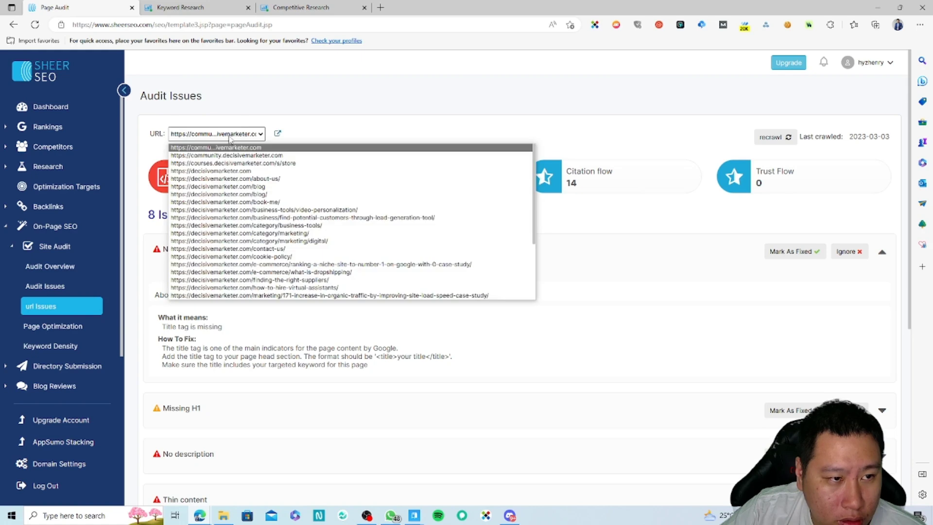
pyautogui.click(231, 174)
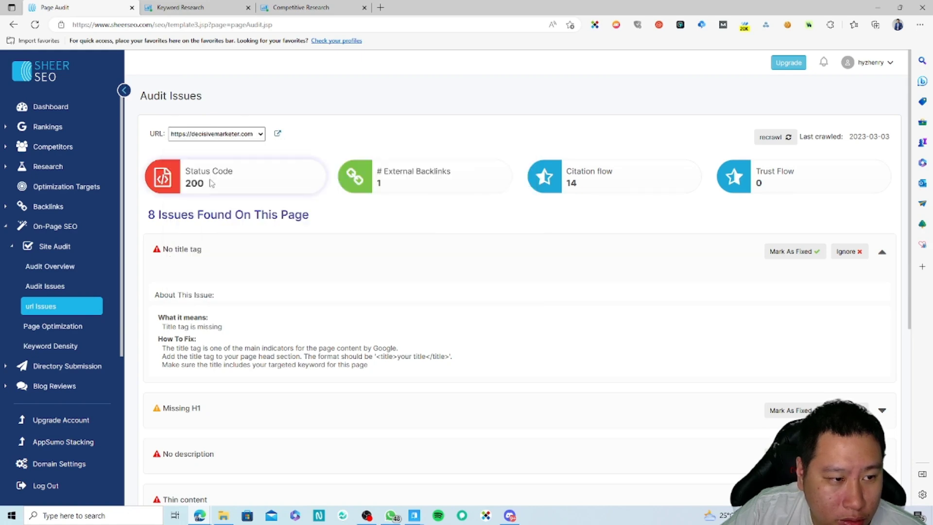
pyautogui.click(212, 136)
pyautogui.click(209, 120)
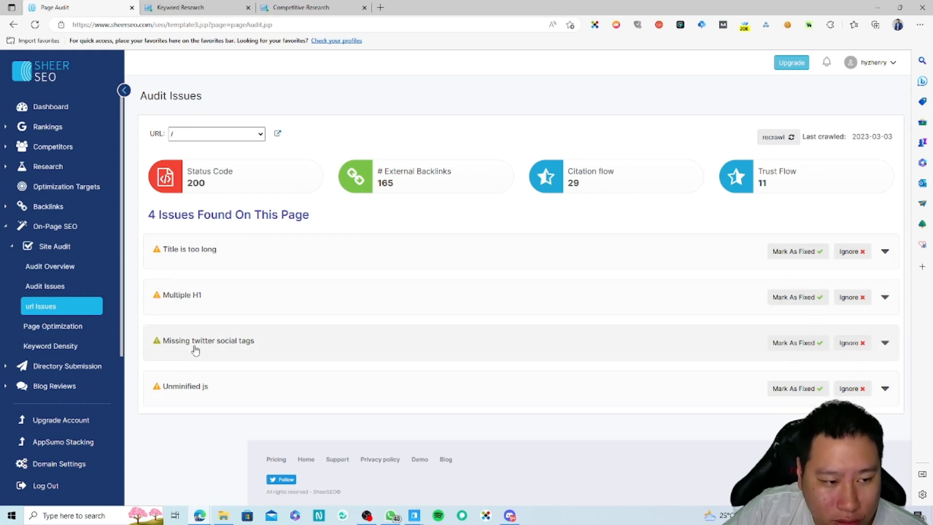
# - Open the new page optimization form and copy the URL of the how-to-hire-virtual-assistants article from the other browser window
pyautogui.click(40, 314)
pyautogui.click(46, 325)
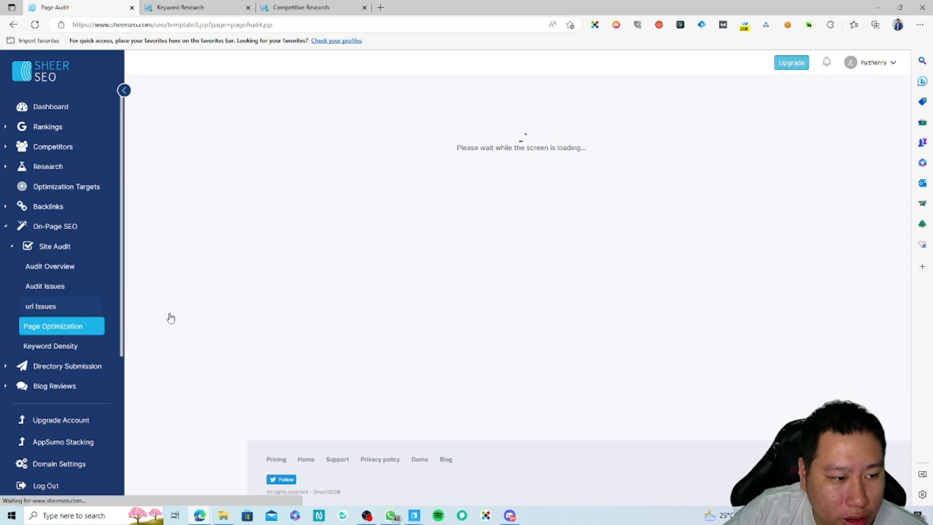
pyautogui.click(215, 196)
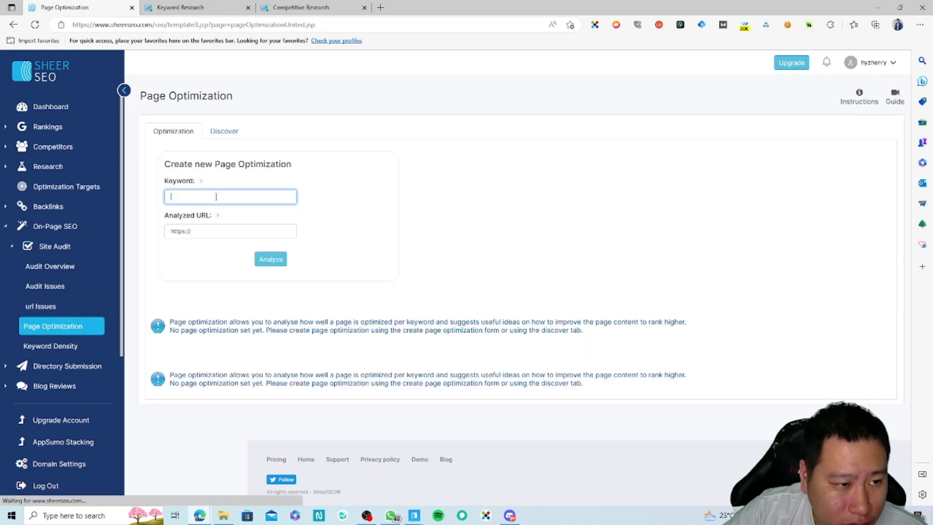
pyautogui.click(217, 231)
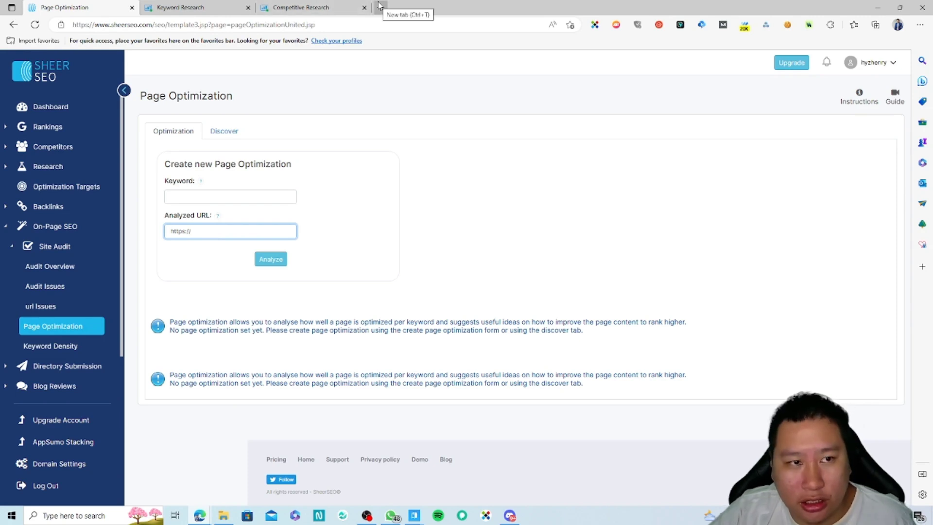
pyautogui.click(877, 7)
pyautogui.click(727, 11)
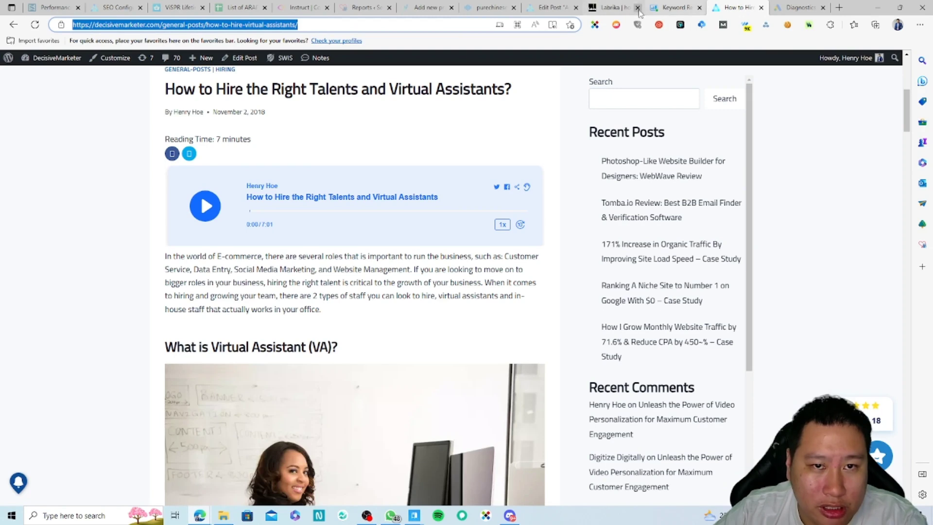
pyautogui.moveTo(199, 514)
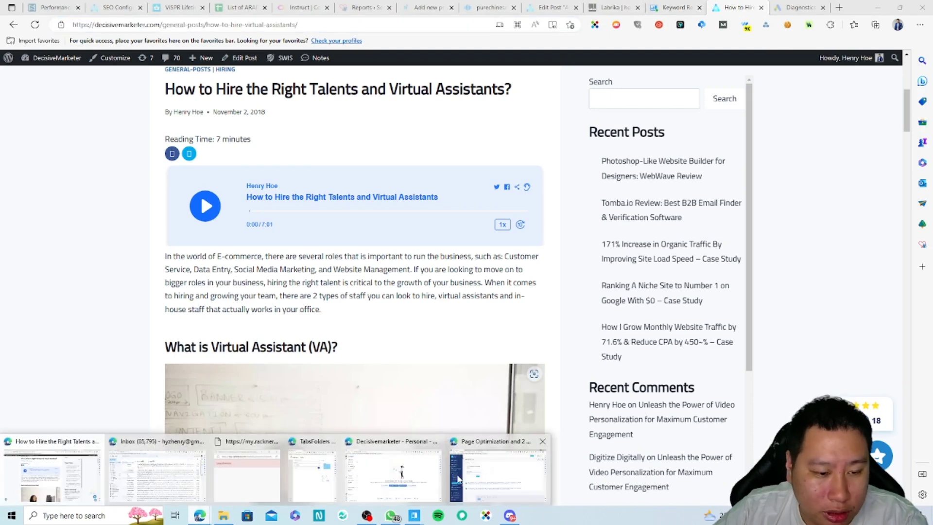
pyautogui.click(501, 469)
pyautogui.hotkey('ctrl', 'v')
pyautogui.click(229, 198)
pyautogui.write('v')
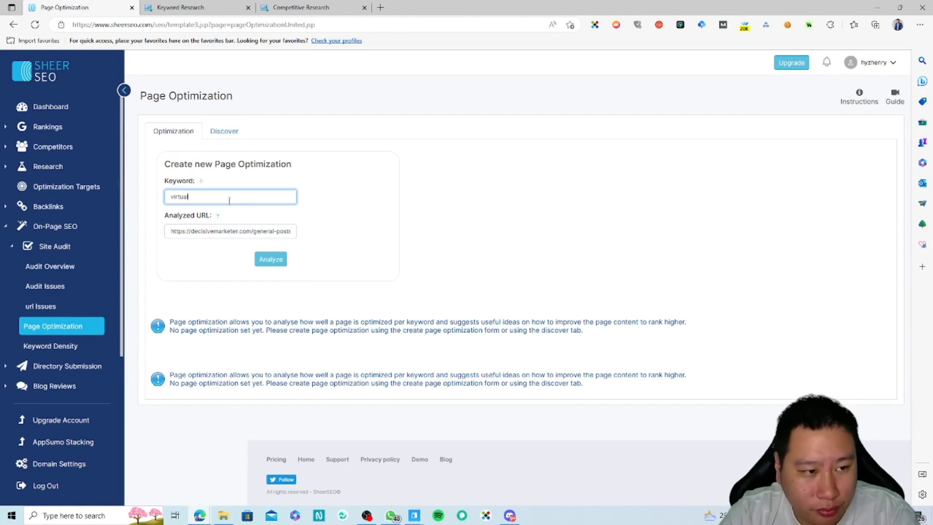
pyautogui.click(273, 261)
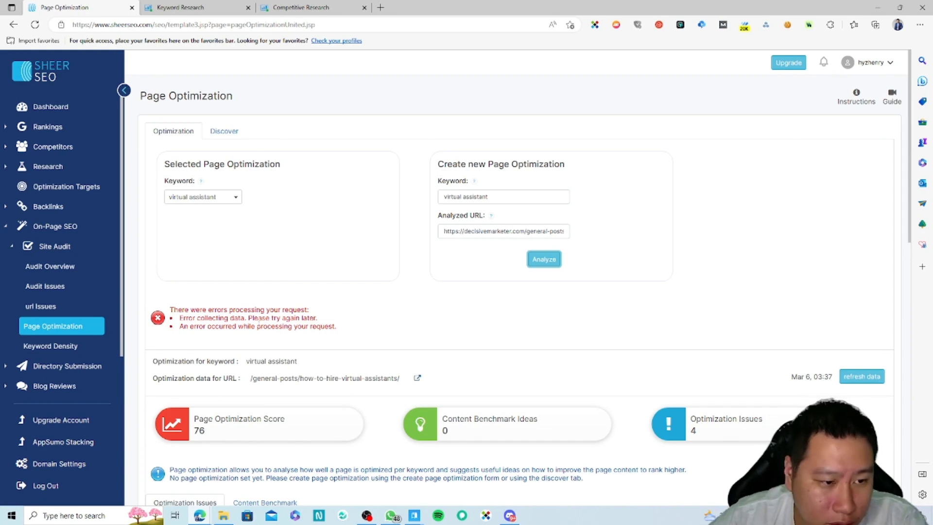
pyautogui.click(542, 258)
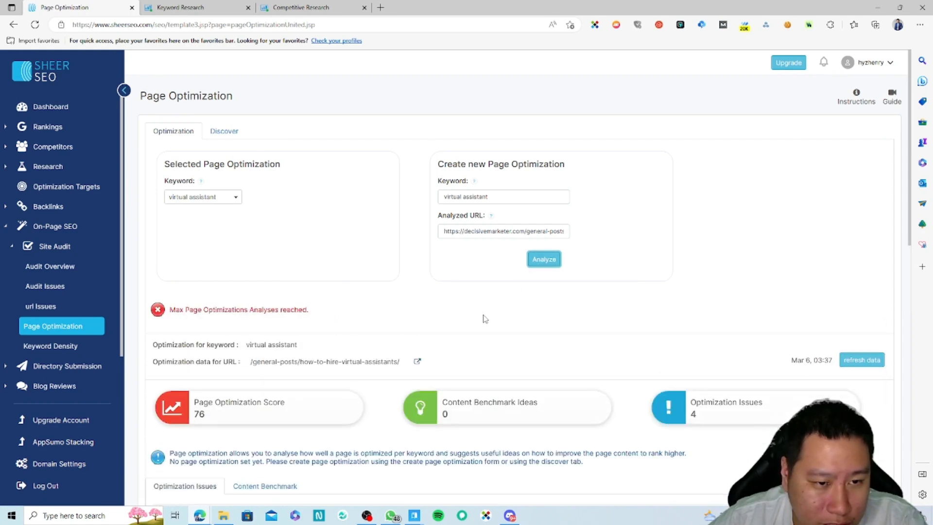
# - Examine the page optimization score and the optimization factors, including keyword in title, keyword usage in URL and keywords meta tag
pyautogui.scroll(-3, 483, 319)
pyautogui.scroll(3, 295, 262)
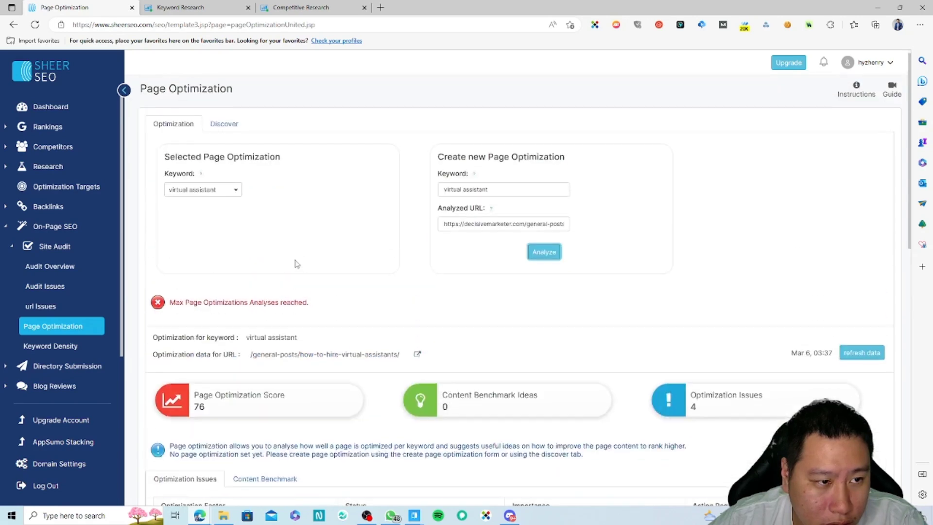
pyautogui.moveTo(278, 310); pyautogui.dragTo(339, 317)
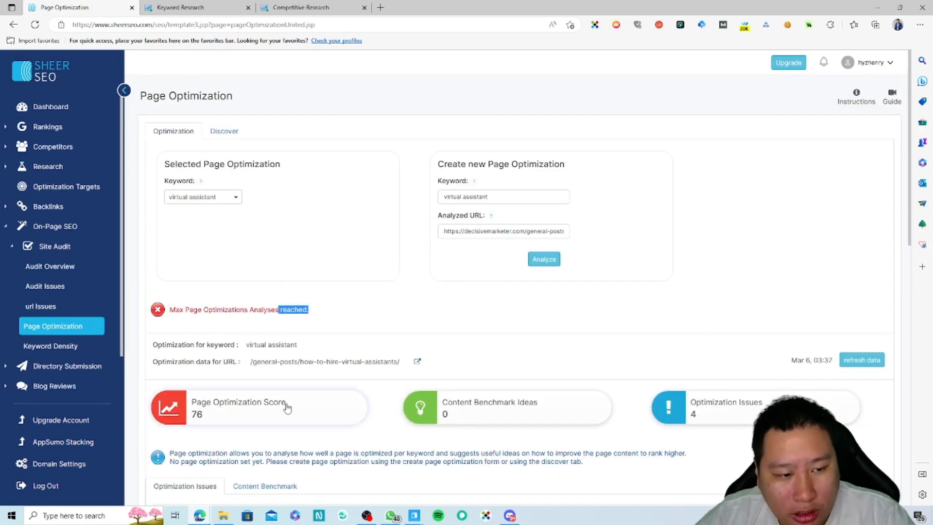
pyautogui.scroll(-6, 356, 316)
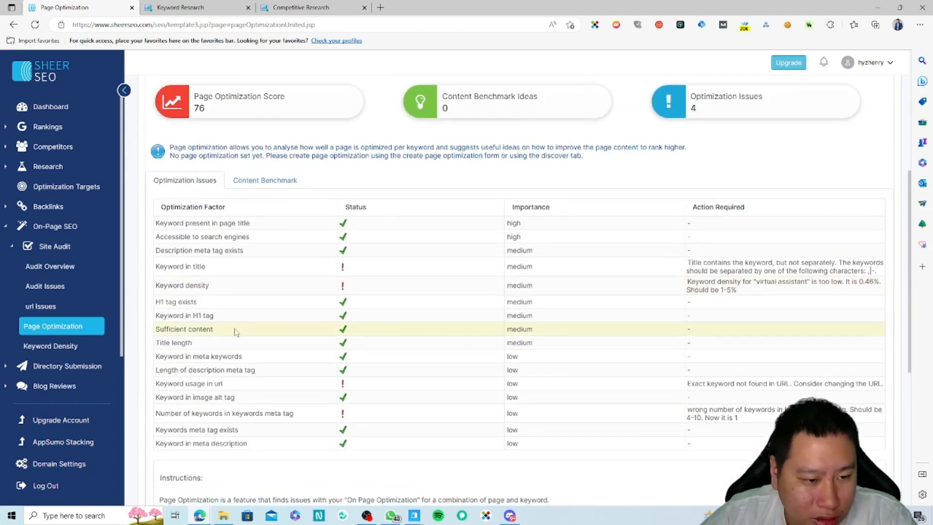
pyautogui.scroll(2, 243, 249)
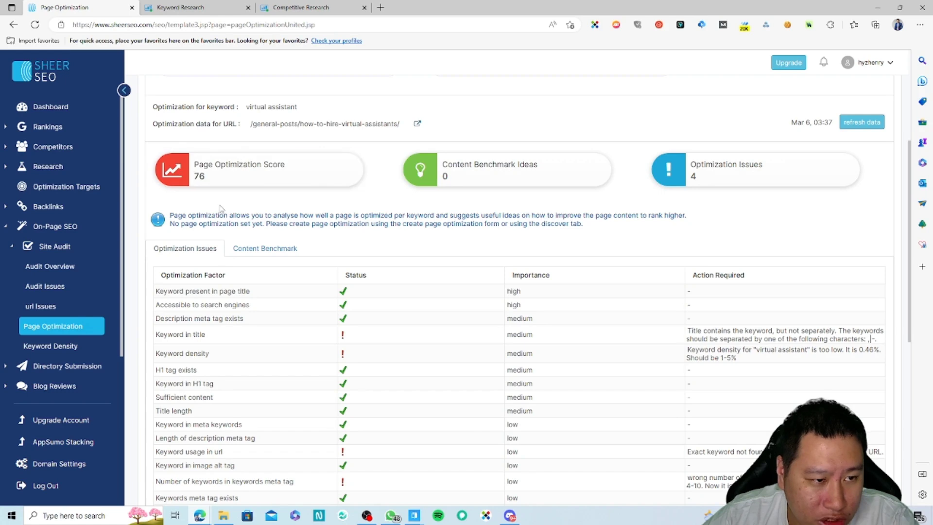
pyautogui.scroll(-2, 298, 319)
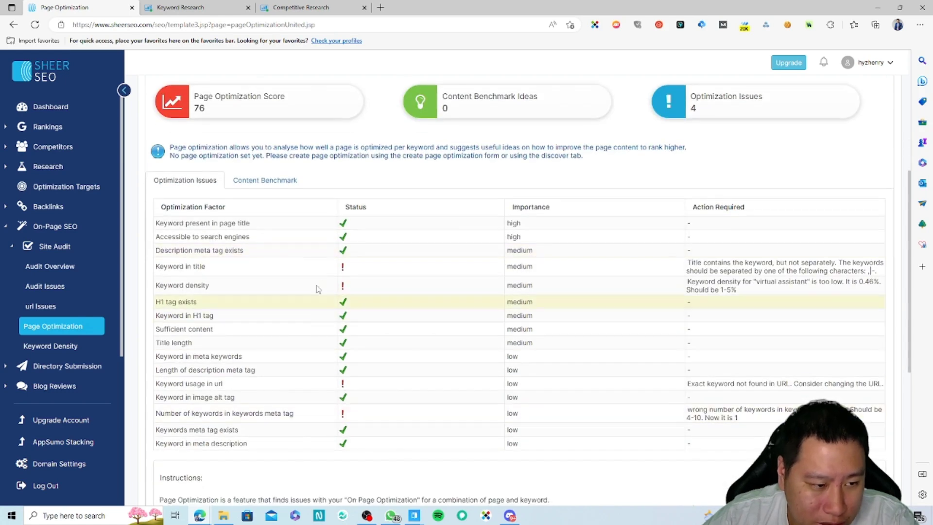
pyautogui.click(229, 380)
pyautogui.doubleClick(247, 413)
pyautogui.click(231, 422)
pyautogui.moveTo(231, 422); pyautogui.dragTo(287, 418)
pyautogui.click(288, 417)
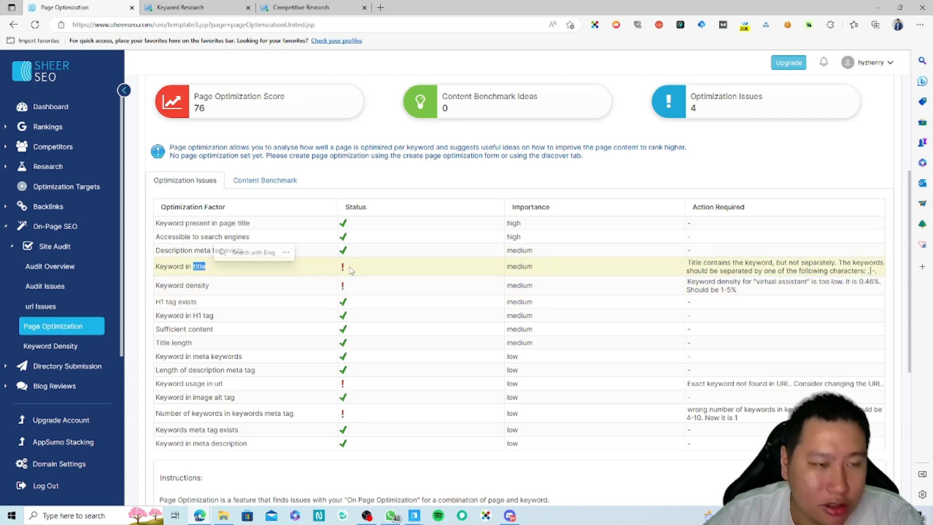
pyautogui.scroll(5, 357, 278)
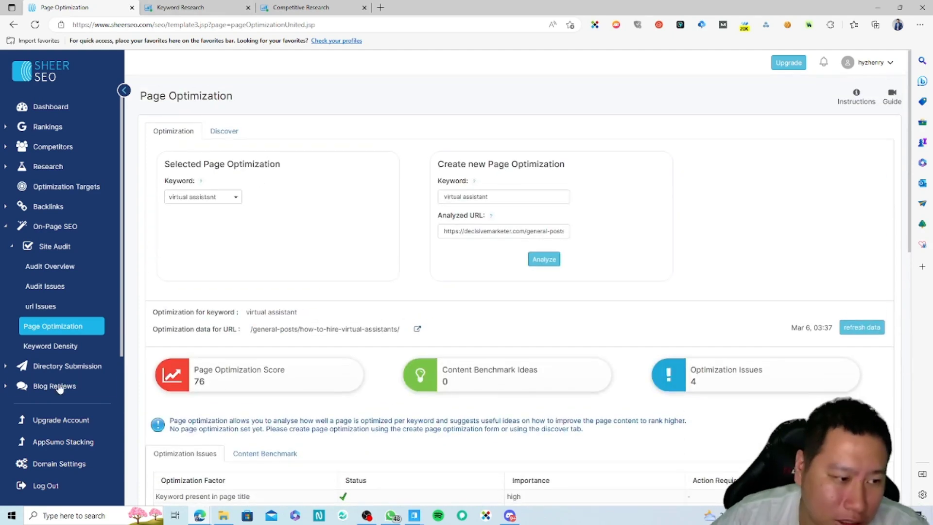
# - Open the keyword density report, examine its single, double and triple word charts and check the URL selector
pyautogui.click(41, 353)
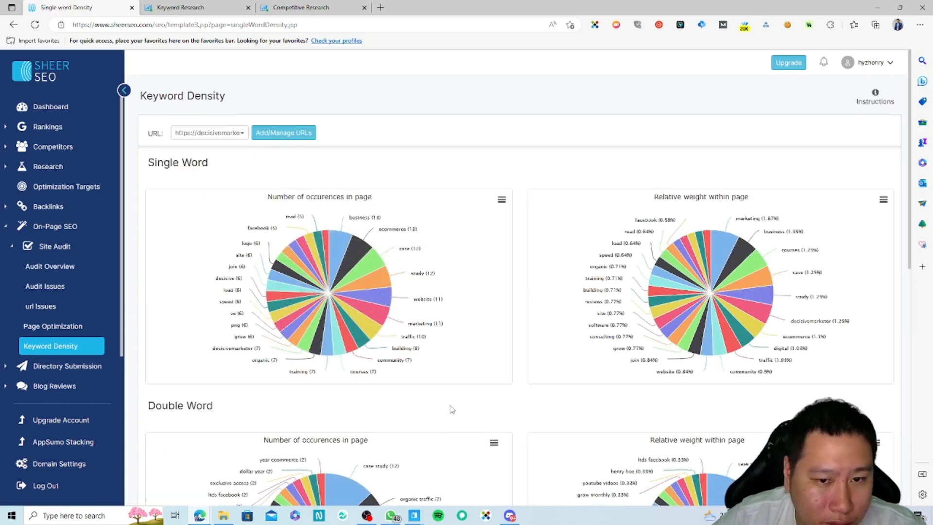
pyautogui.scroll(-4, 586, 452)
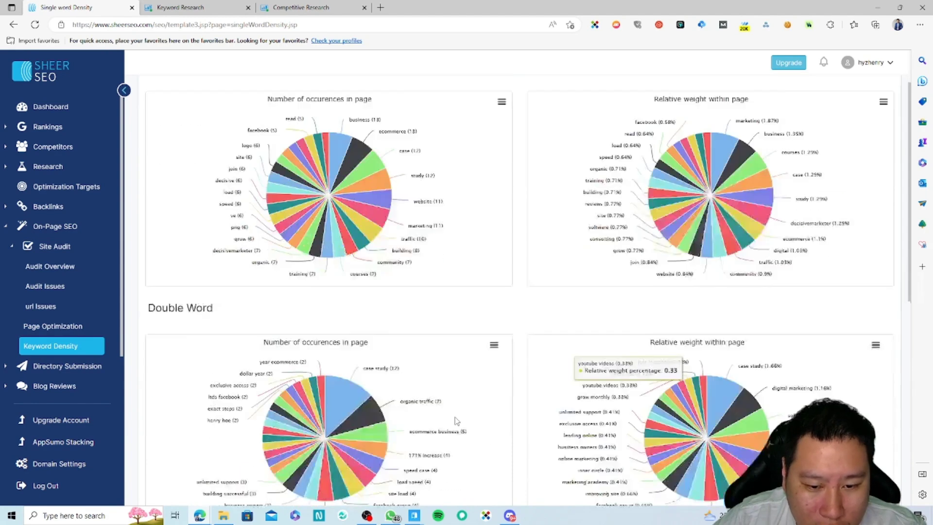
pyautogui.scroll(-6, 585, 452)
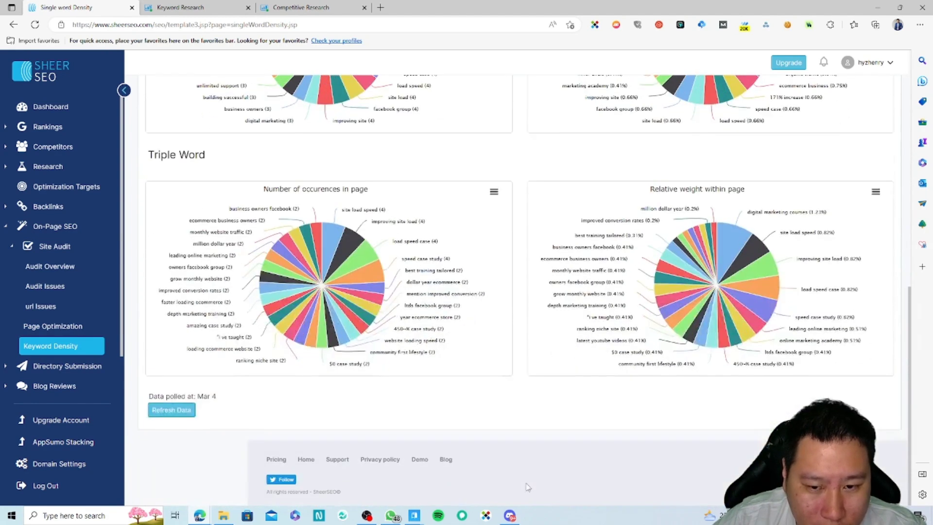
pyautogui.scroll(1, 513, 457)
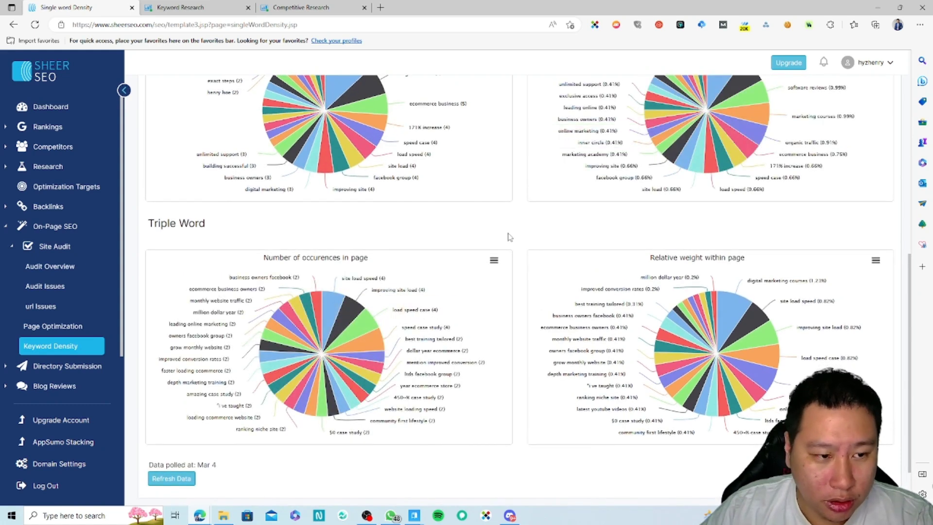
pyautogui.scroll(7, 510, 237)
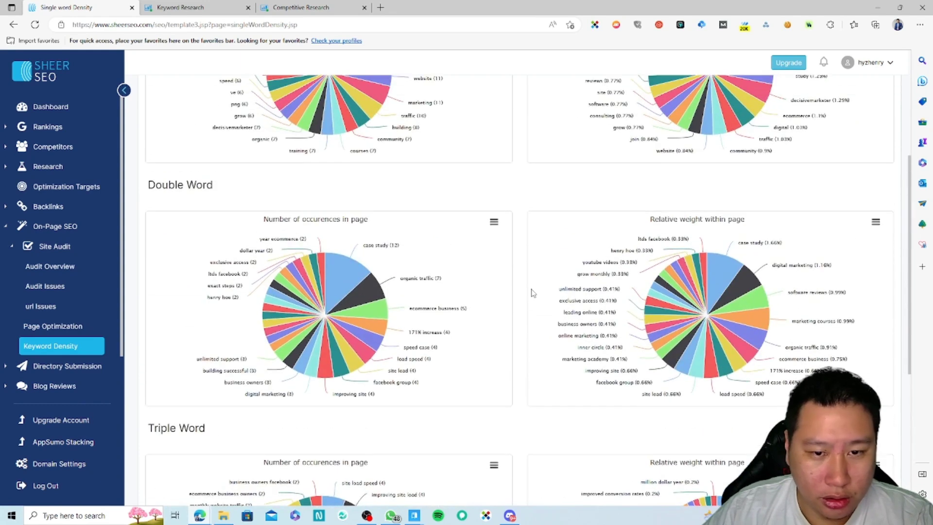
pyautogui.scroll(-1, 532, 293)
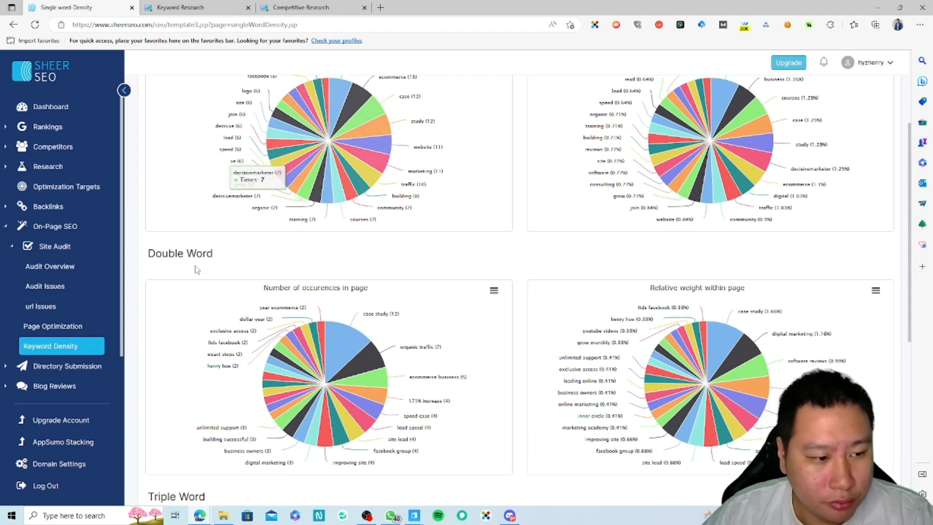
pyautogui.scroll(3, 243, 184)
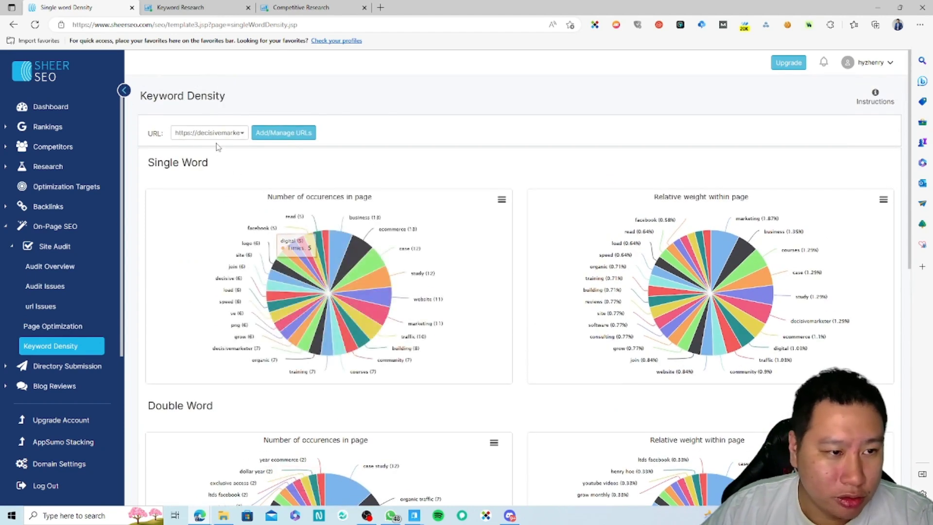
pyautogui.click(213, 137)
pyautogui.click(213, 139)
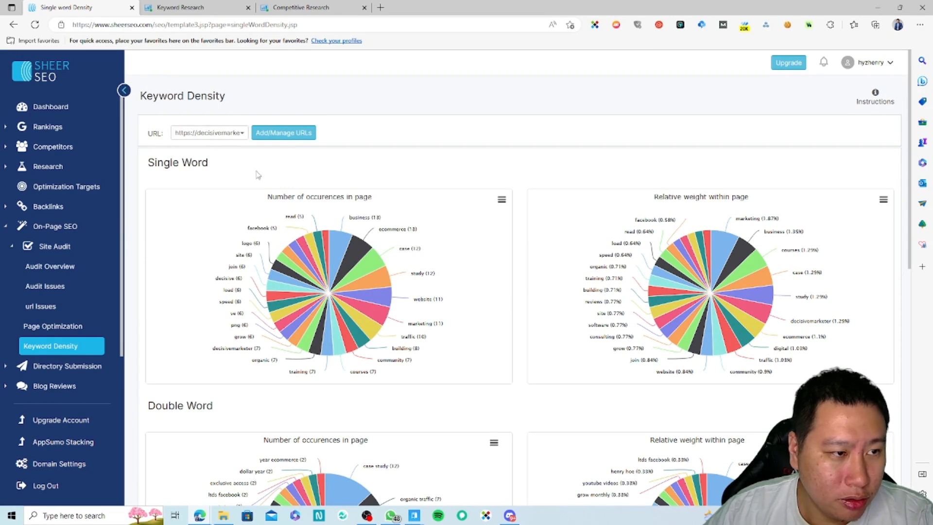
# - Open the paid directories list under directory submission to review prices, durations and citation and trust flow
pyautogui.click(68, 366)
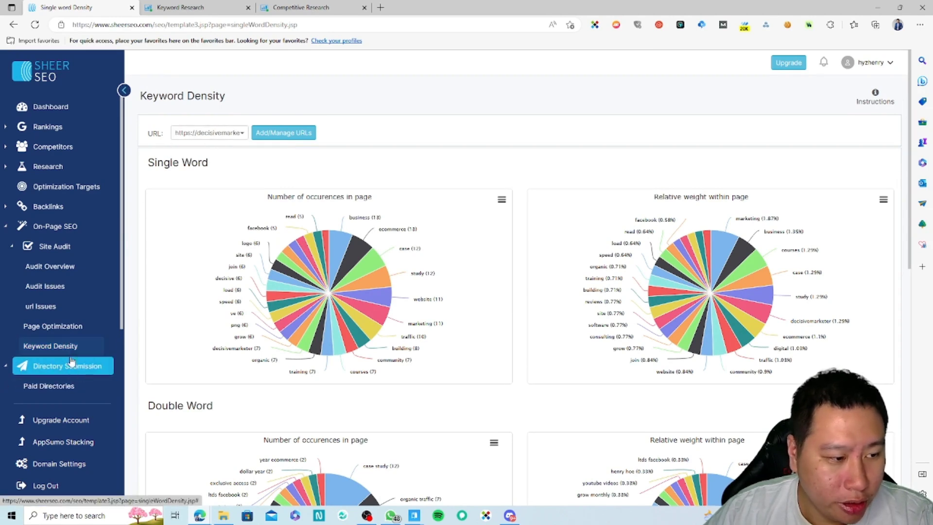
pyautogui.scroll(-2, 49, 349)
pyautogui.click(48, 304)
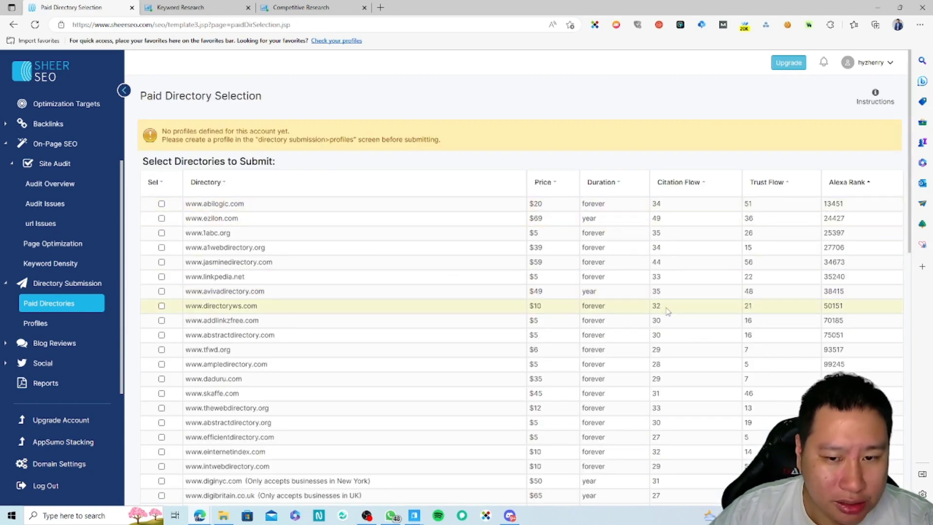
# - Review the remaining paid directories, open the directory submission profiles and examine the new profile form
pyautogui.scroll(-4, 258, 399)
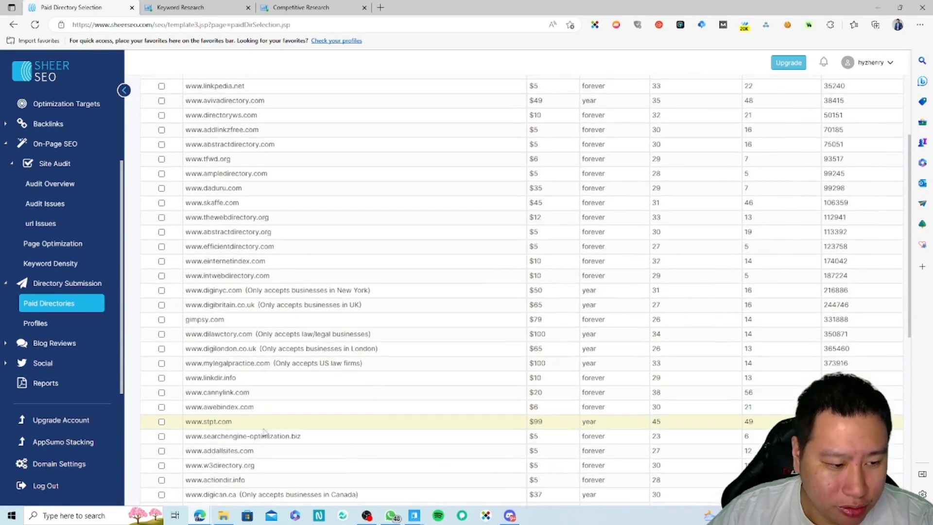
pyautogui.click(39, 323)
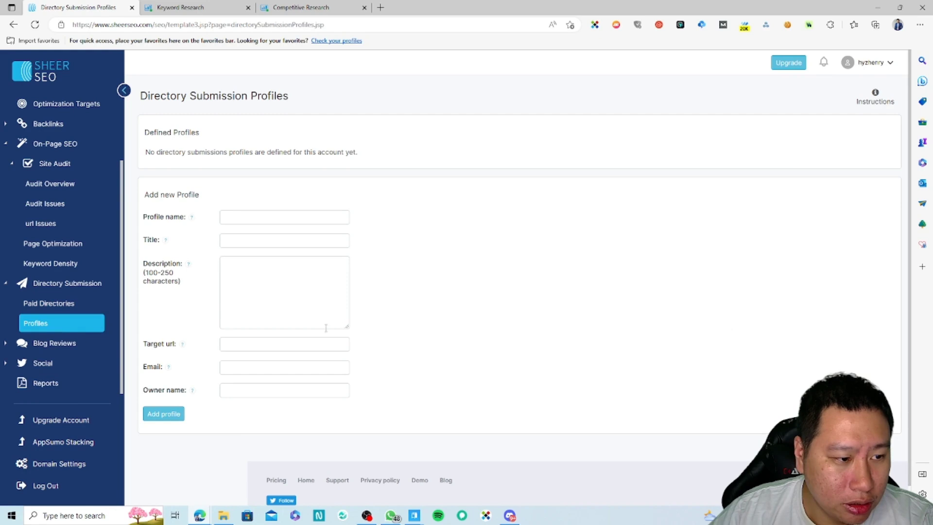
pyautogui.scroll(-1, 239, 404)
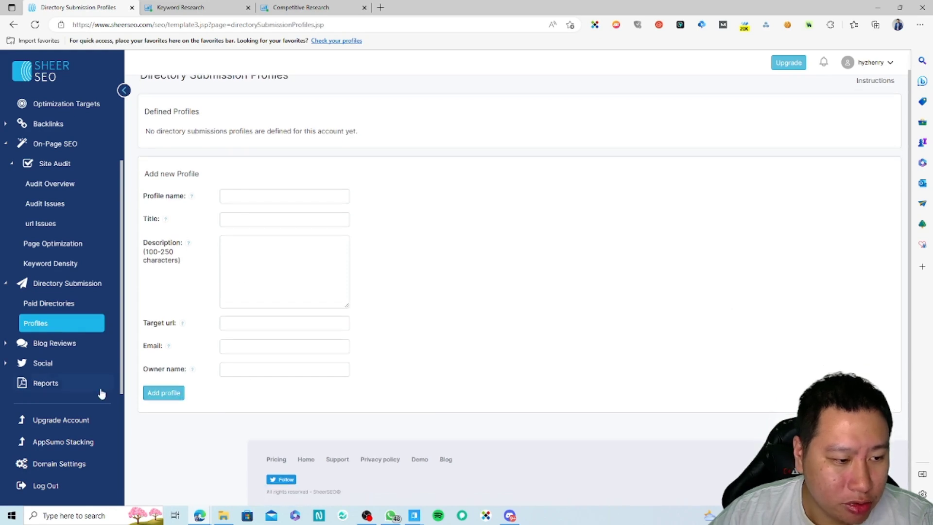
pyautogui.scroll(1, 243, 252)
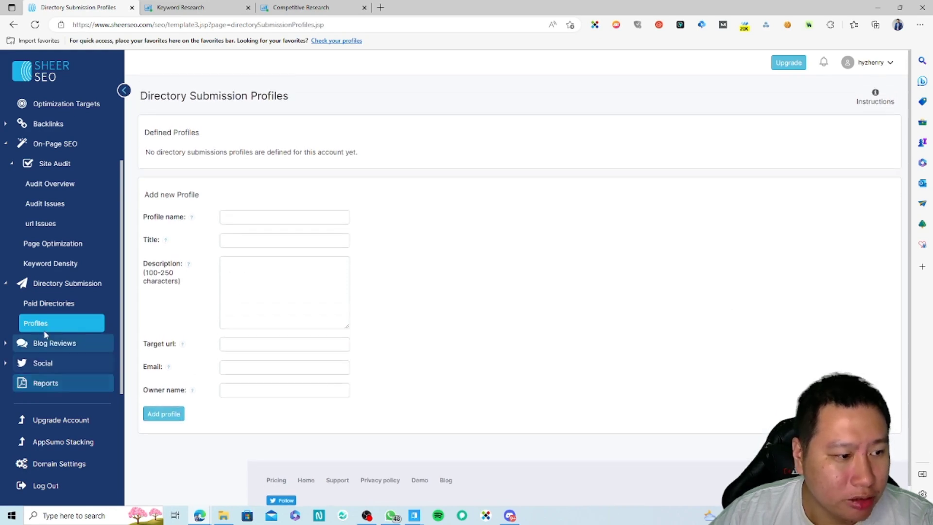
# - Open the blog selection and review offers pages under blog reviews to view the new offer form
pyautogui.click(55, 343)
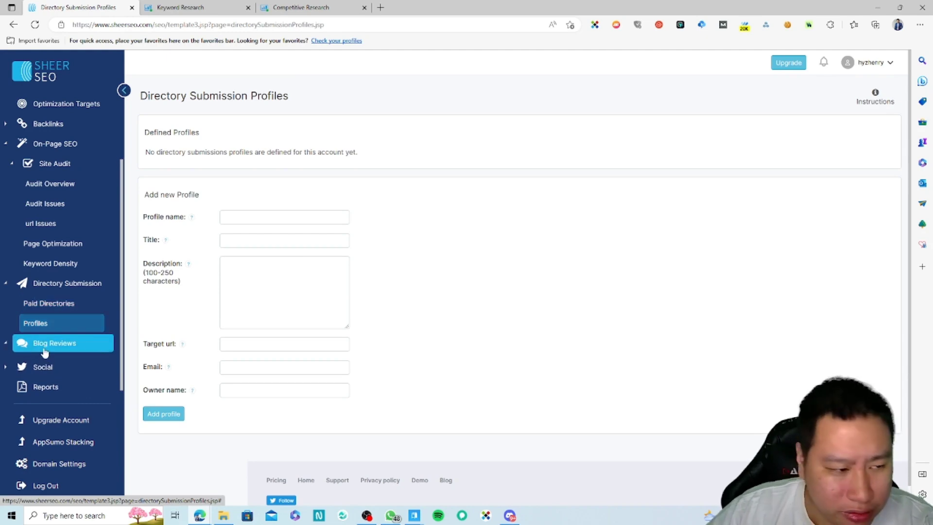
pyautogui.scroll(-2, 63, 373)
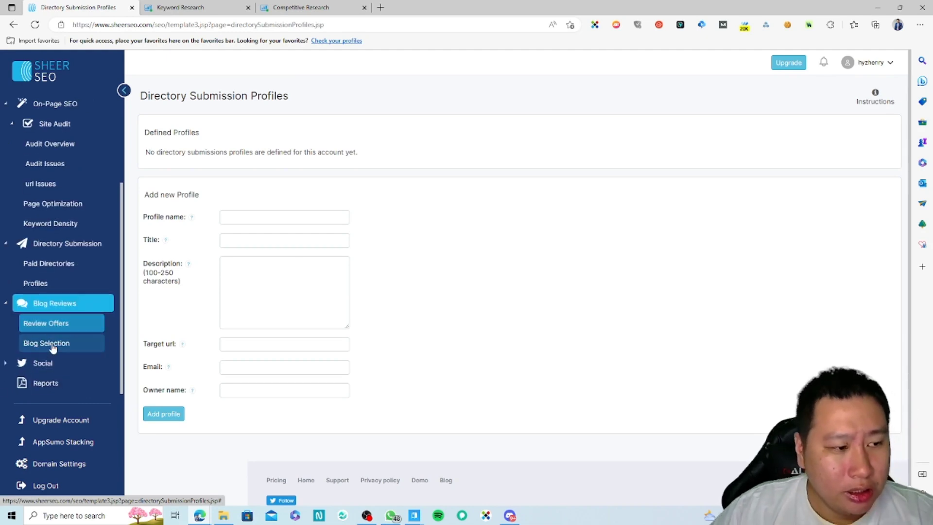
pyautogui.click(55, 345)
pyautogui.click(69, 330)
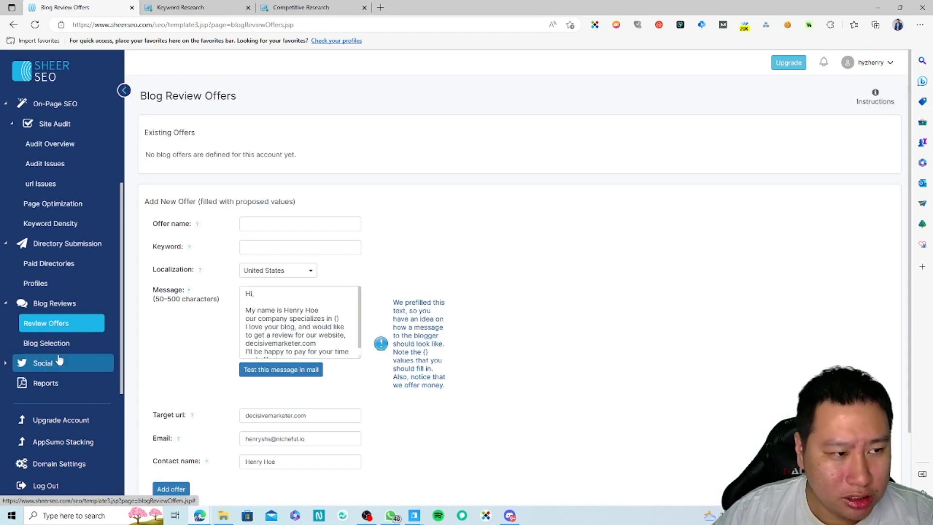
pyautogui.click(55, 347)
pyautogui.click(52, 331)
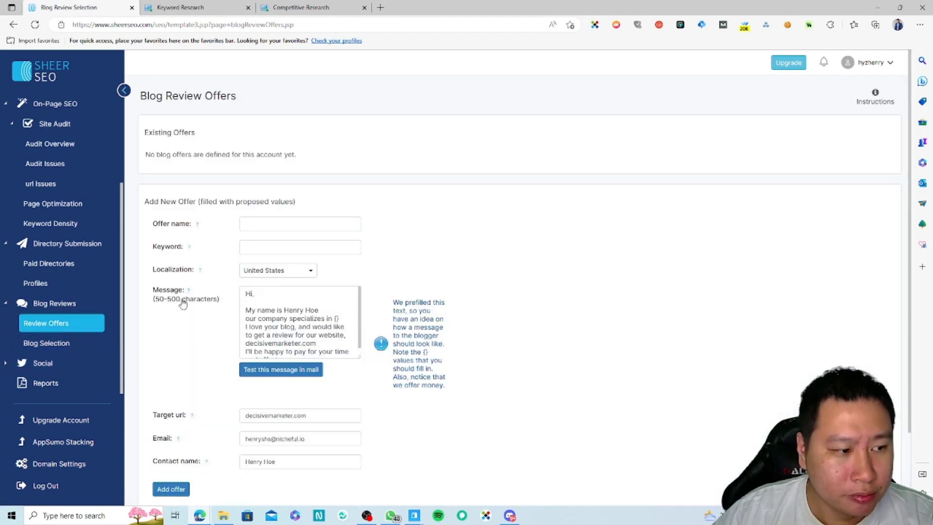
# - Submit a blog review offer named "test" with keyword "digital marketing" and localization Singapore, keeping the prefilled message and contact details
pyautogui.click(247, 223)
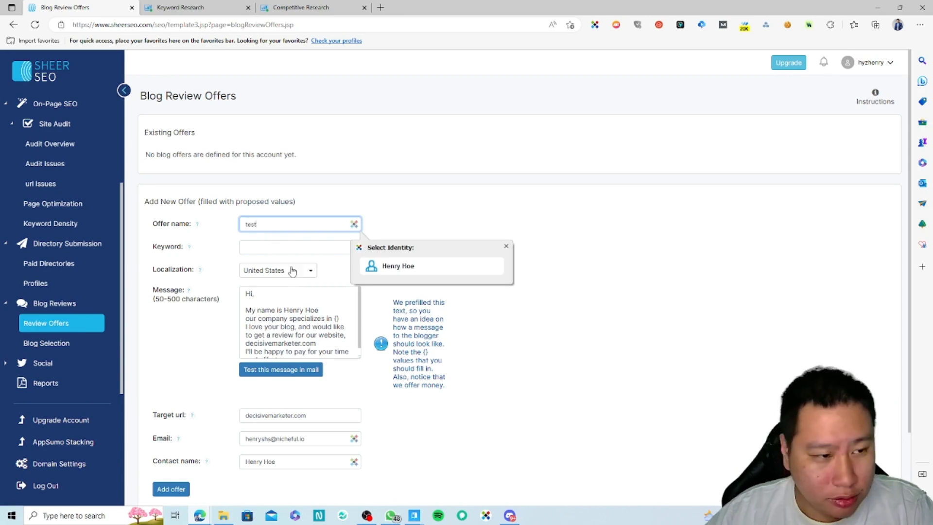
pyautogui.click(295, 250)
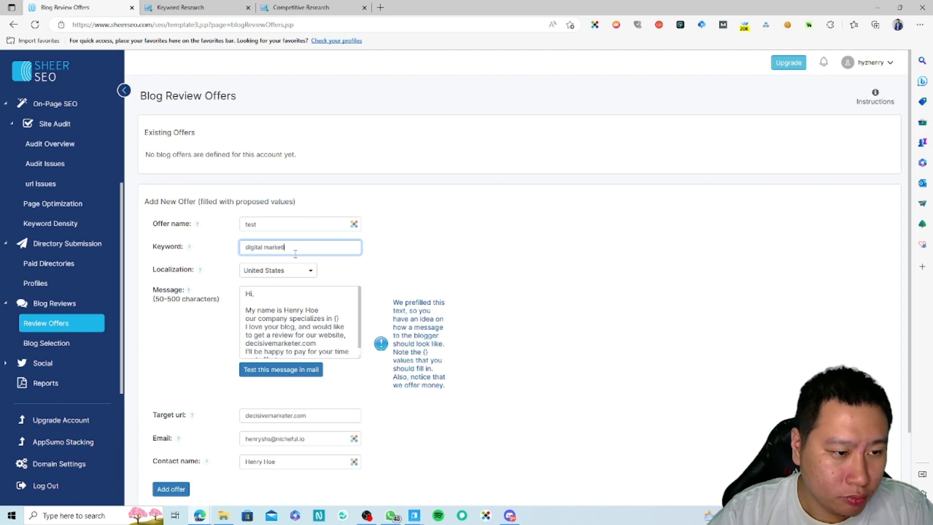
pyautogui.click(280, 271)
pyautogui.scroll(-1, 304, 386)
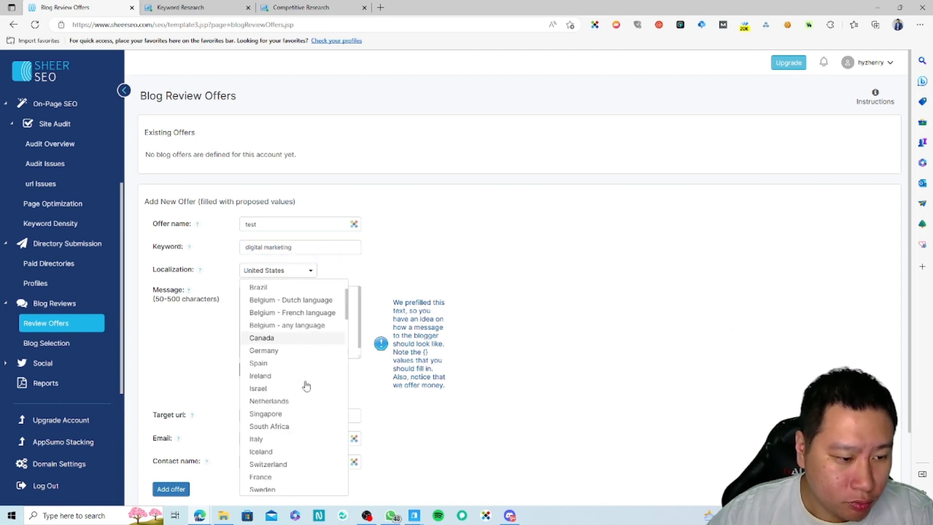
pyautogui.click(266, 422)
pyautogui.scroll(-2, 315, 351)
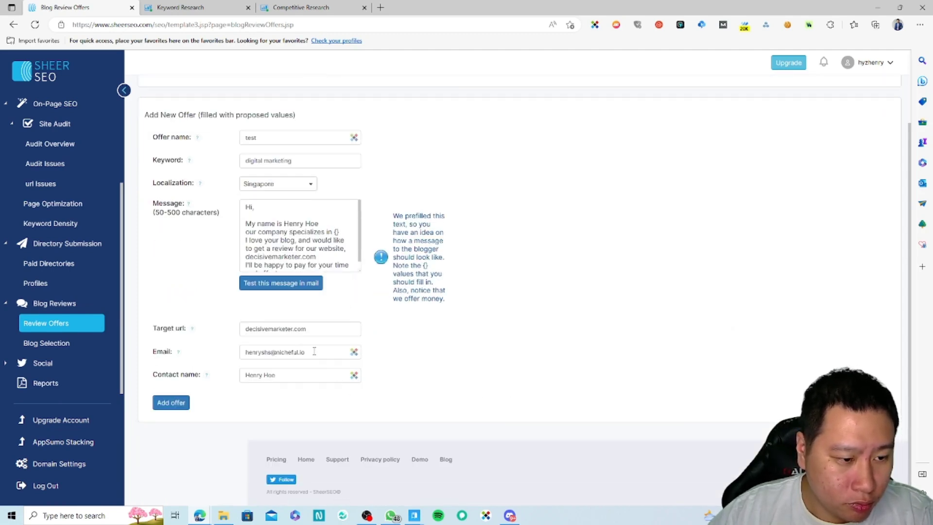
pyautogui.click(171, 402)
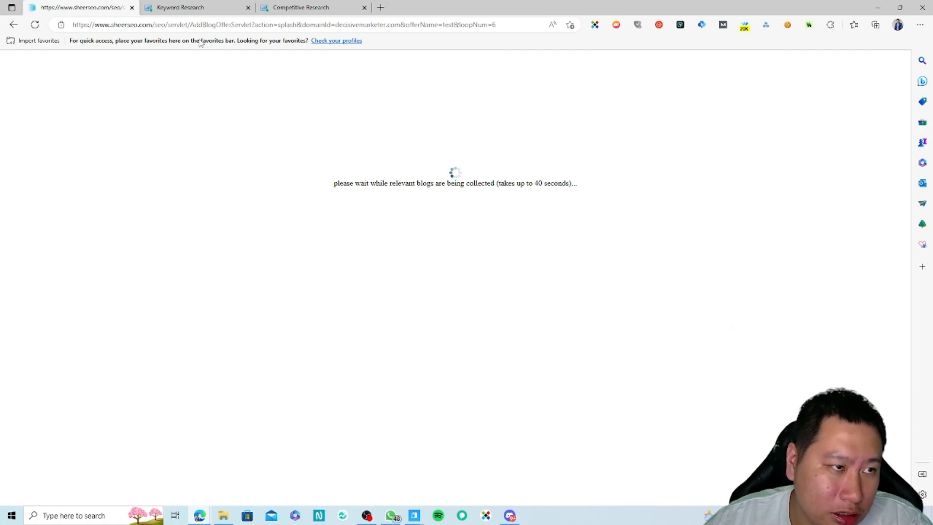
# - Load the SheerSEO site in the Competitive Research tab, place that tab beside the blog offer tab and open the SheerSEO dashboard there
pyautogui.click(340, 7)
pyautogui.click(280, 24)
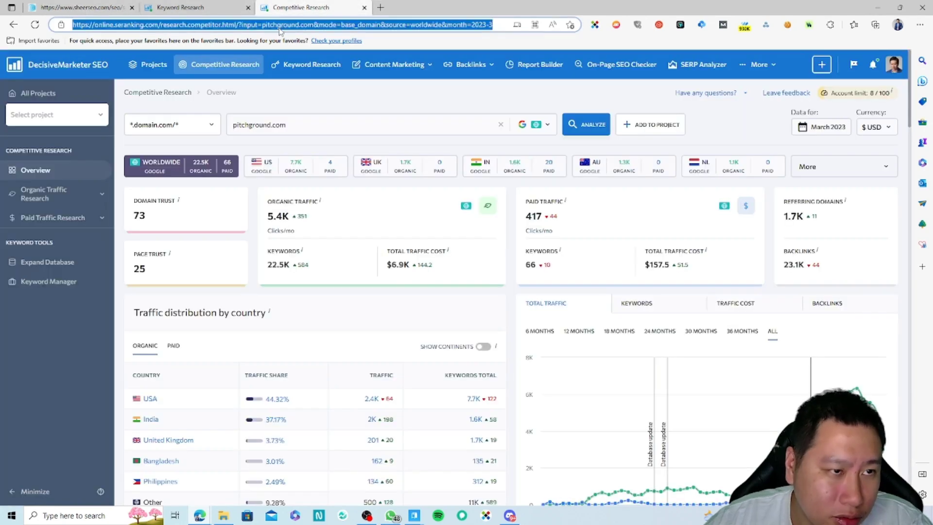
pyautogui.write('sheerseo')
pyautogui.press('Return')
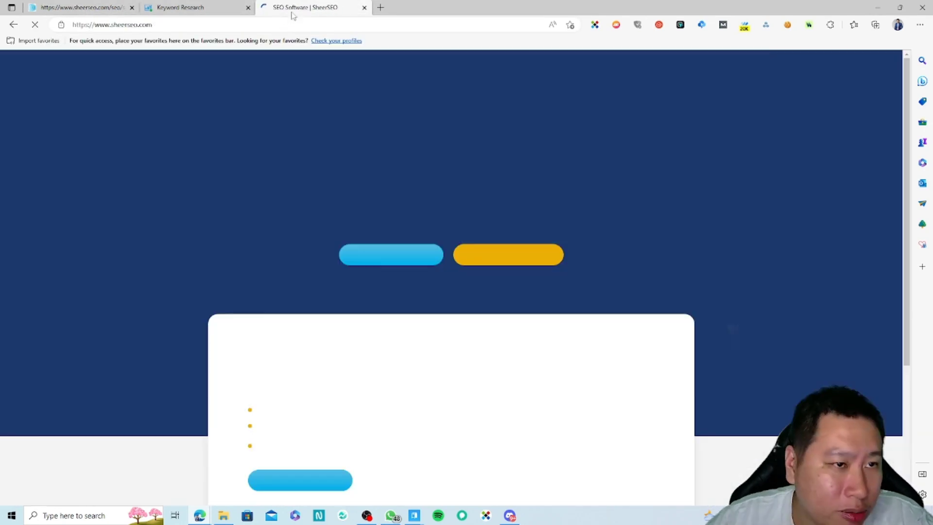
pyautogui.moveTo(291, 10); pyautogui.dragTo(204, 9)
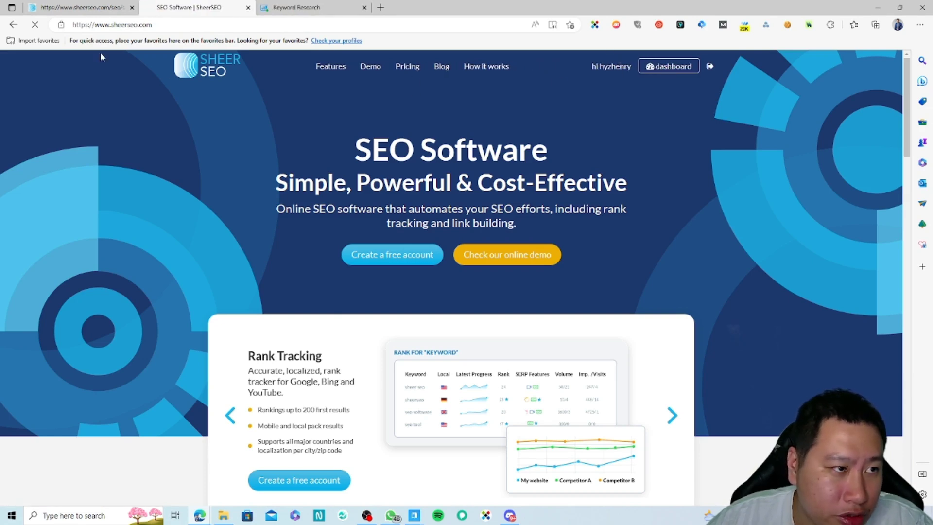
pyautogui.click(98, 7)
pyautogui.click(184, 4)
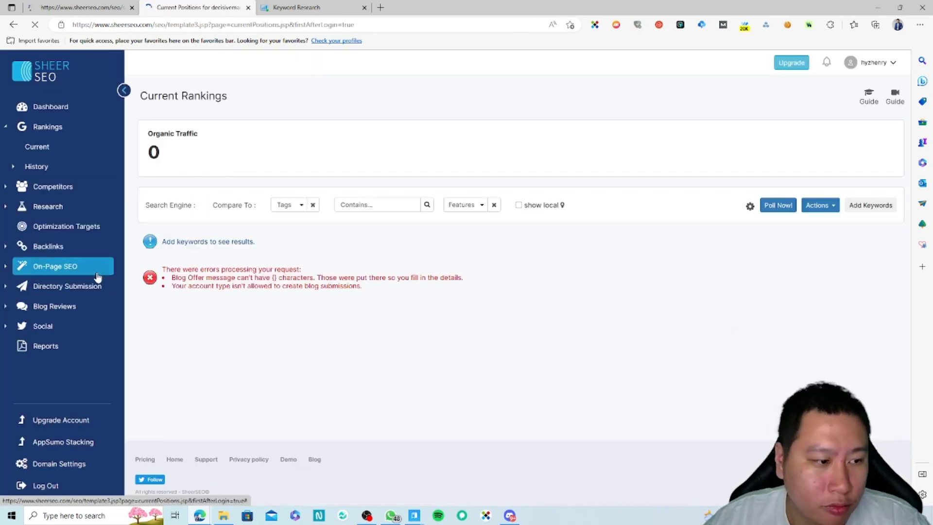
# - Open the Facebook social report and examine the shares, likes and comments chart for decisivemarketer.com
pyautogui.click(45, 321)
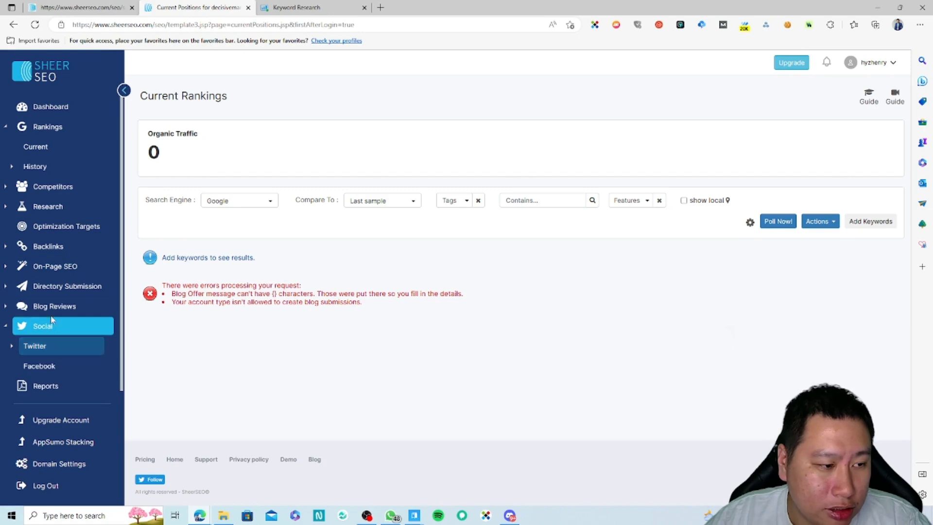
pyautogui.click(52, 316)
pyautogui.click(45, 365)
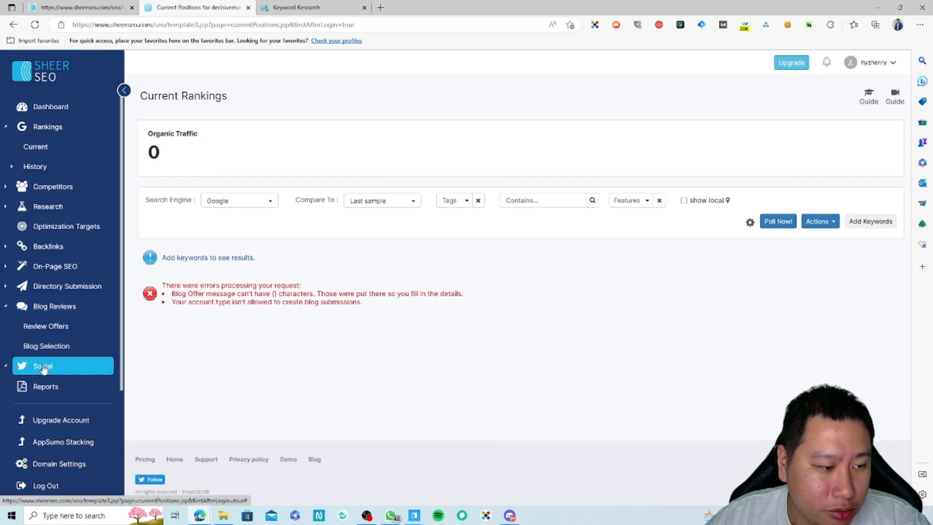
pyautogui.click(42, 364)
pyautogui.click(41, 366)
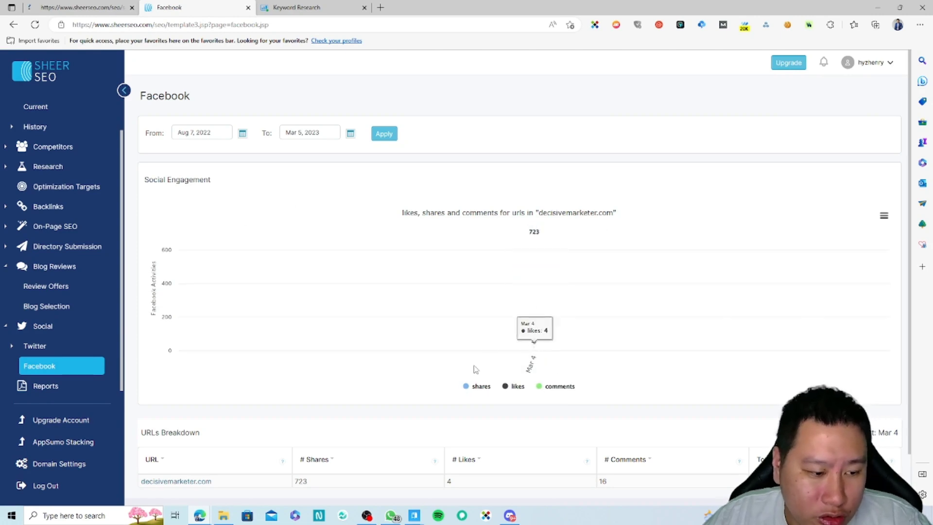
pyautogui.scroll(-1, 278, 355)
pyautogui.moveTo(515, 190)
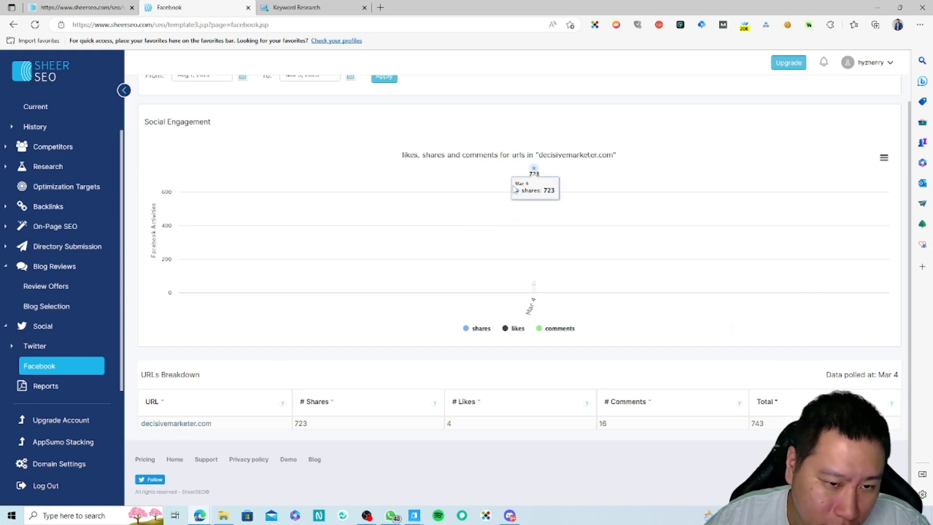
pyautogui.moveTo(535, 285)
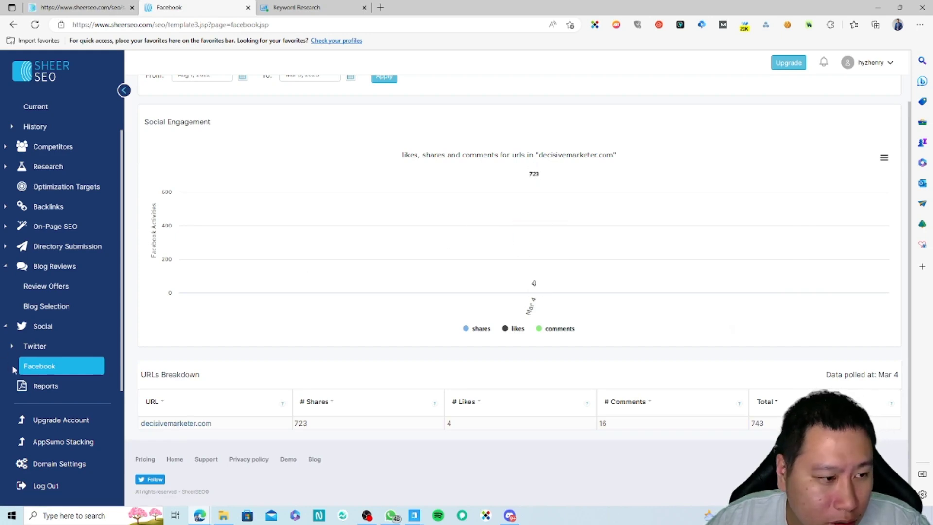
# - Open the current Twitter tweets report and apply its date range of Aug 7, 2022 to Mar 5, 2023
pyautogui.click(41, 345)
pyautogui.click(41, 363)
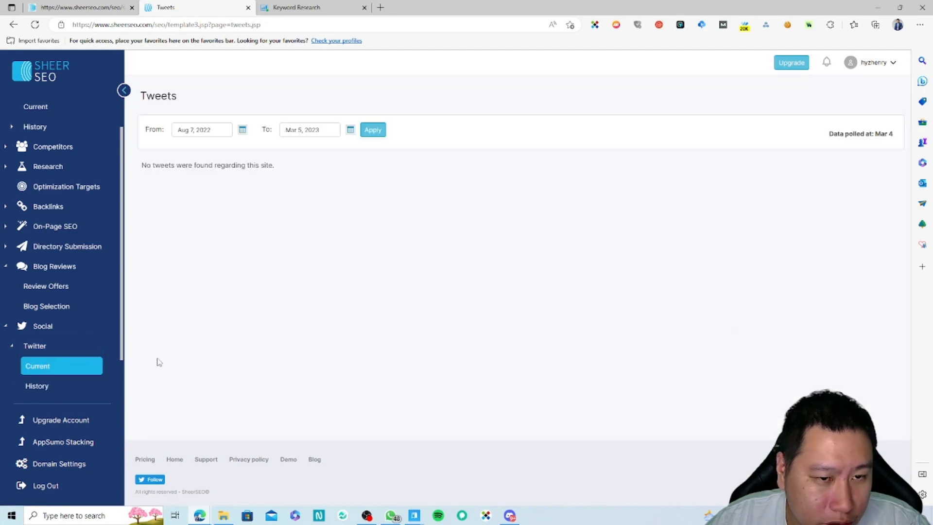
pyautogui.click(373, 130)
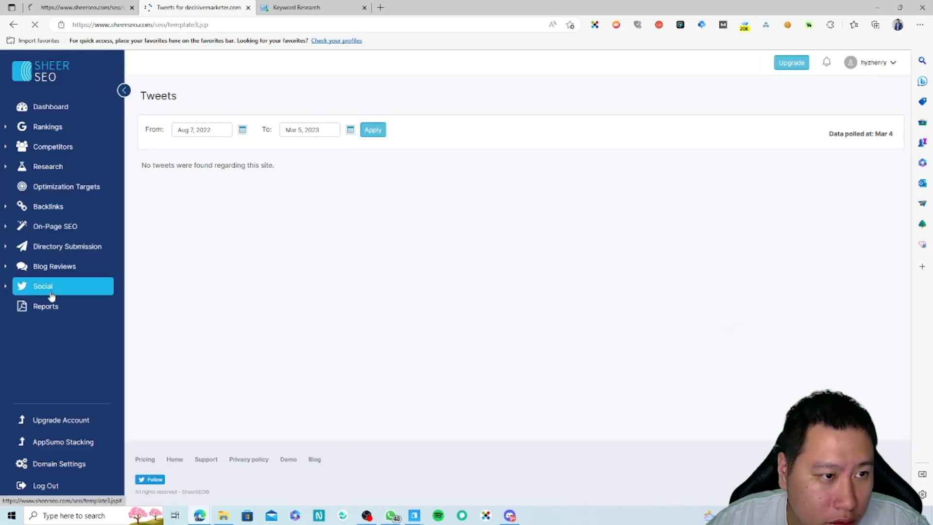
# - Open the reports page and check the type and search engine choices for a new report without changing them
pyautogui.click(48, 288)
pyautogui.click(49, 307)
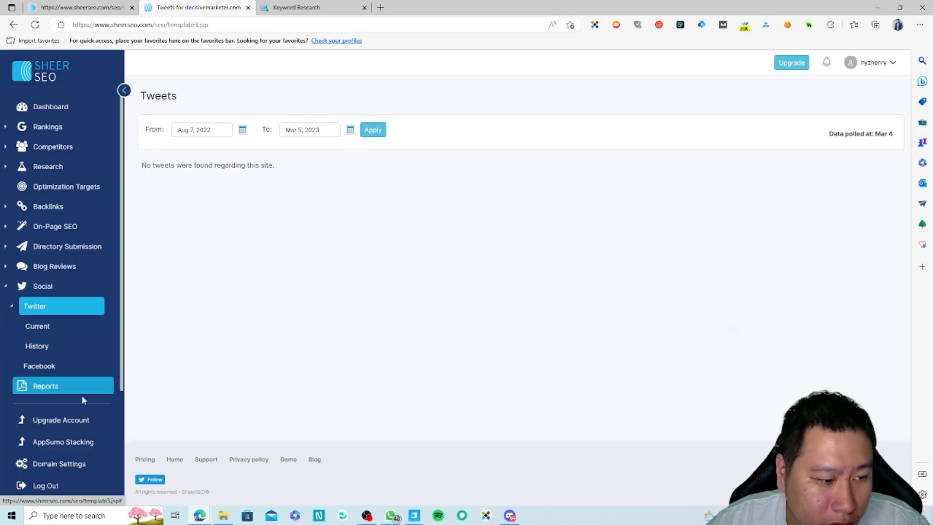
pyautogui.click(48, 384)
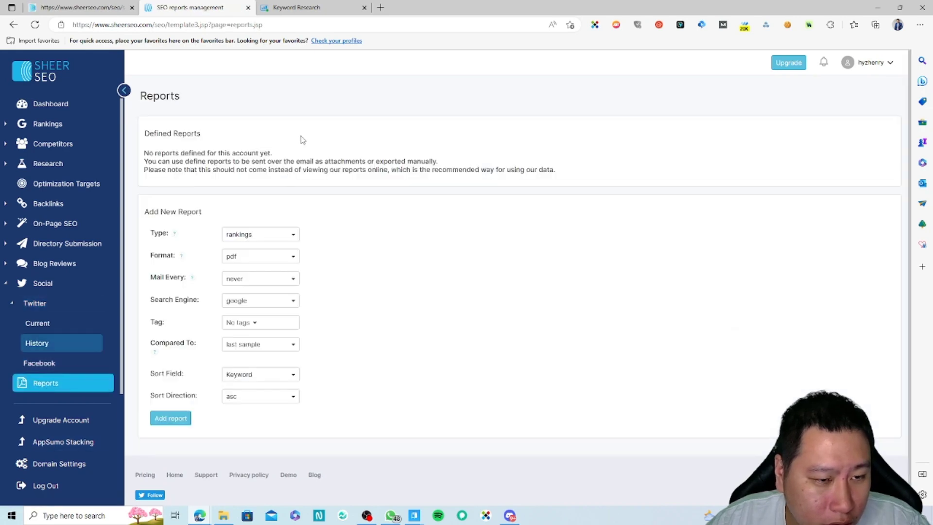
pyautogui.click(263, 234)
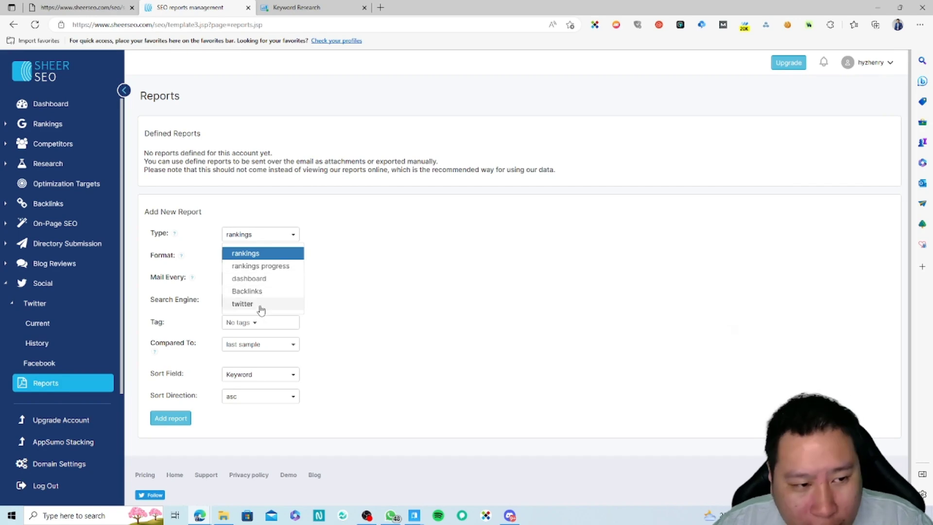
pyautogui.click(391, 272)
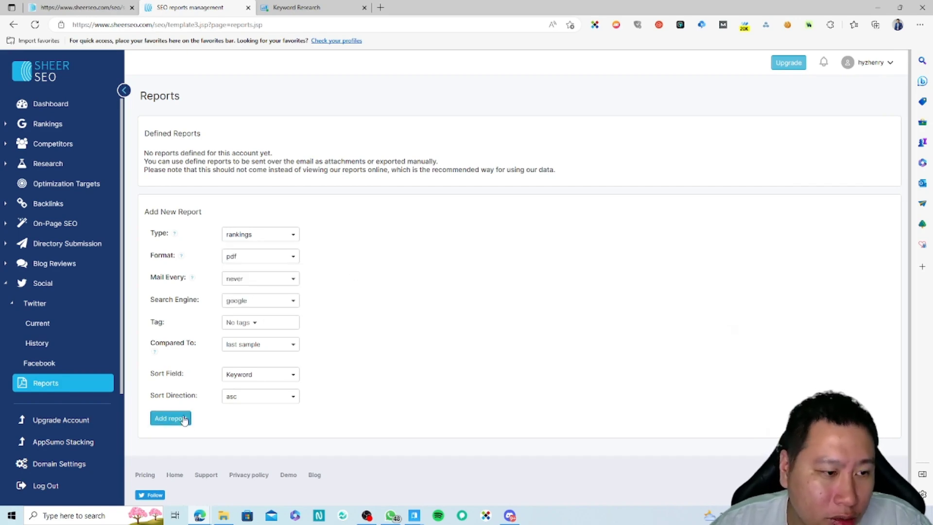
pyautogui.click(241, 302)
pyautogui.click(370, 253)
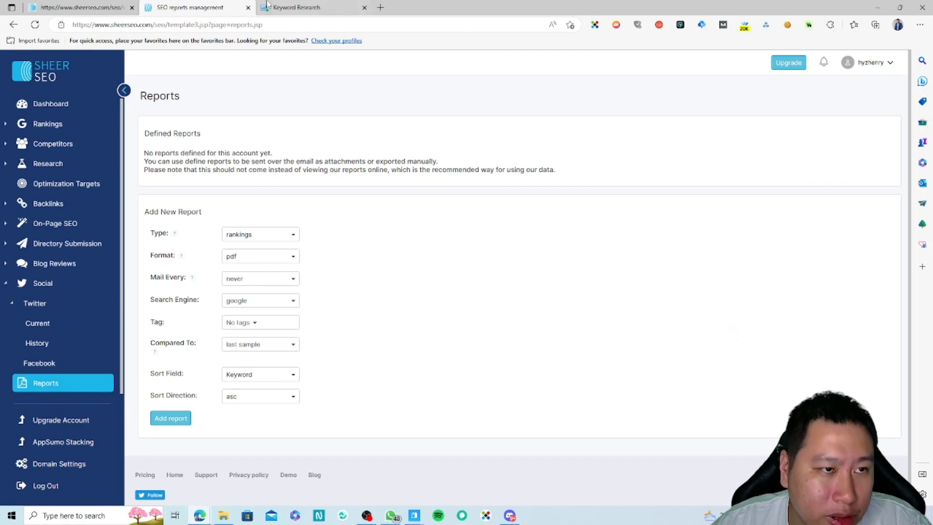
# - Return to the blog offer tab and check the outcome of the submitted offer
pyautogui.click(73, 4)
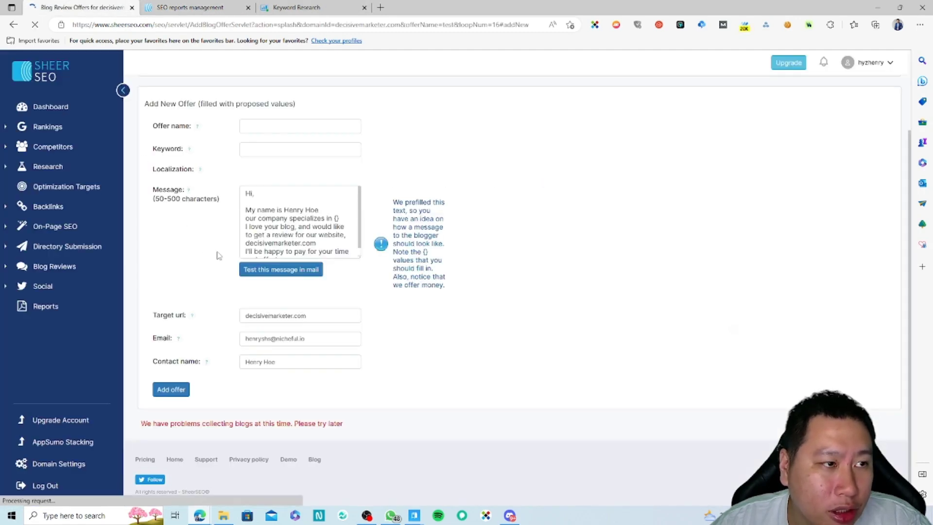
pyautogui.moveTo(233, 423); pyautogui.dragTo(271, 423)
pyautogui.click(271, 423)
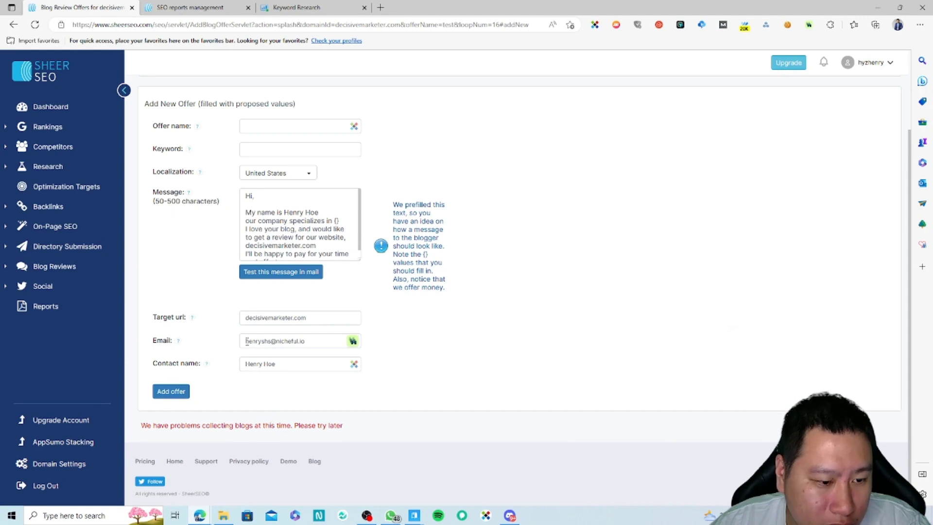
# - Check the blog selection page, reopen the review offers form and inspect the localization choices, keeping United States
pyautogui.click(59, 246)
pyautogui.click(58, 248)
pyautogui.click(59, 266)
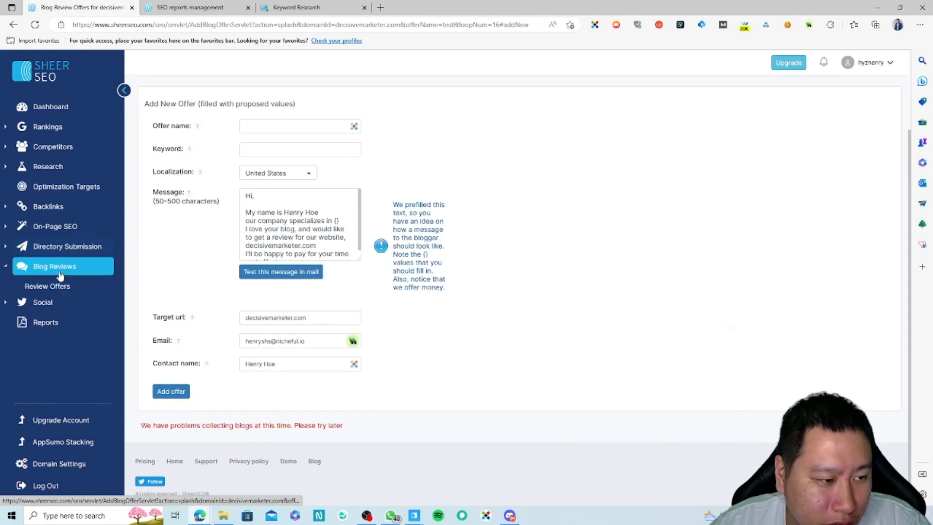
pyautogui.click(56, 306)
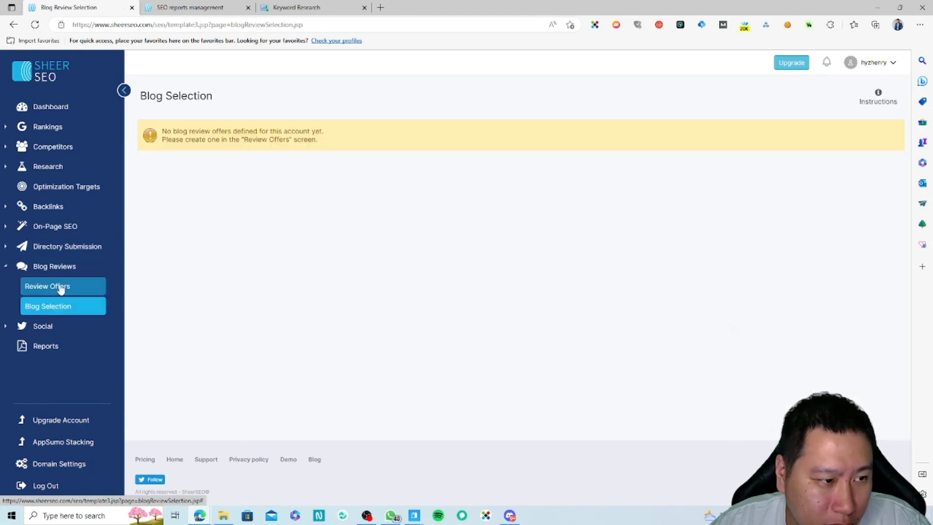
pyautogui.click(60, 287)
pyautogui.click(280, 270)
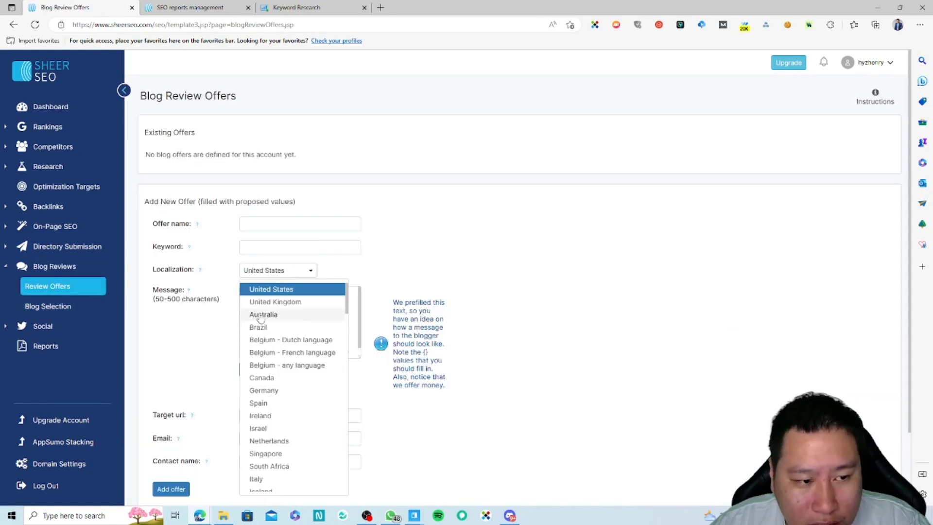
pyautogui.click(271, 289)
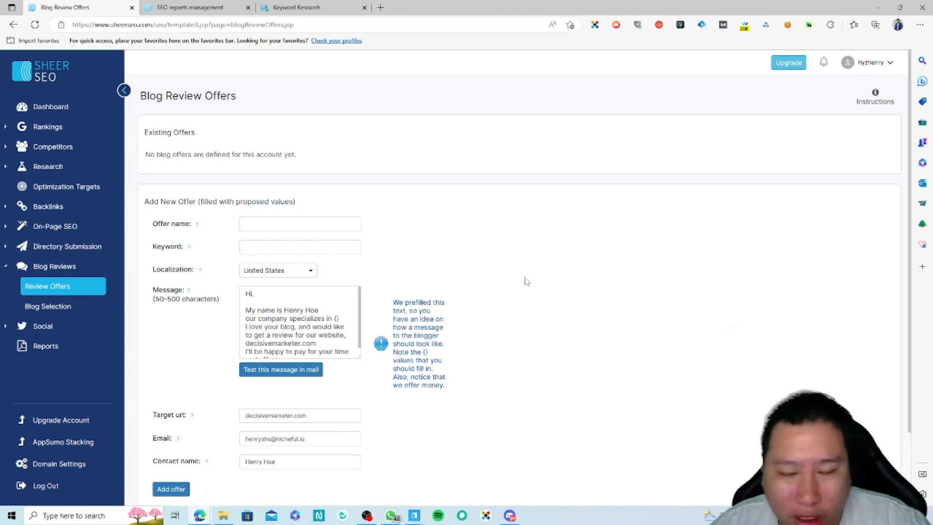